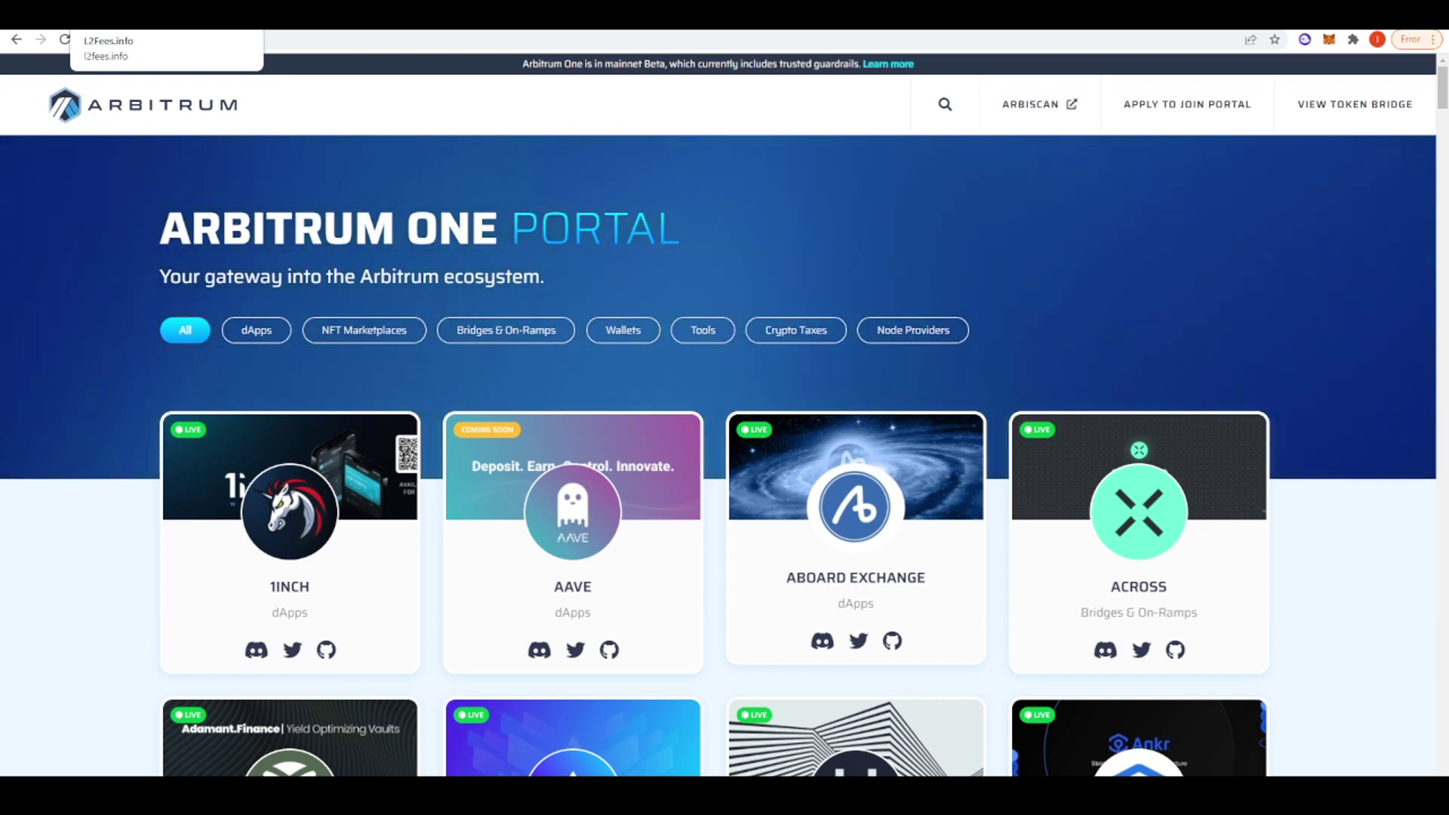
Step: Bring up the l2fees.info table of send and swap costs, e.g. ZKSync $0.19 vs Ethereum $7.63
left_click(121, 15)
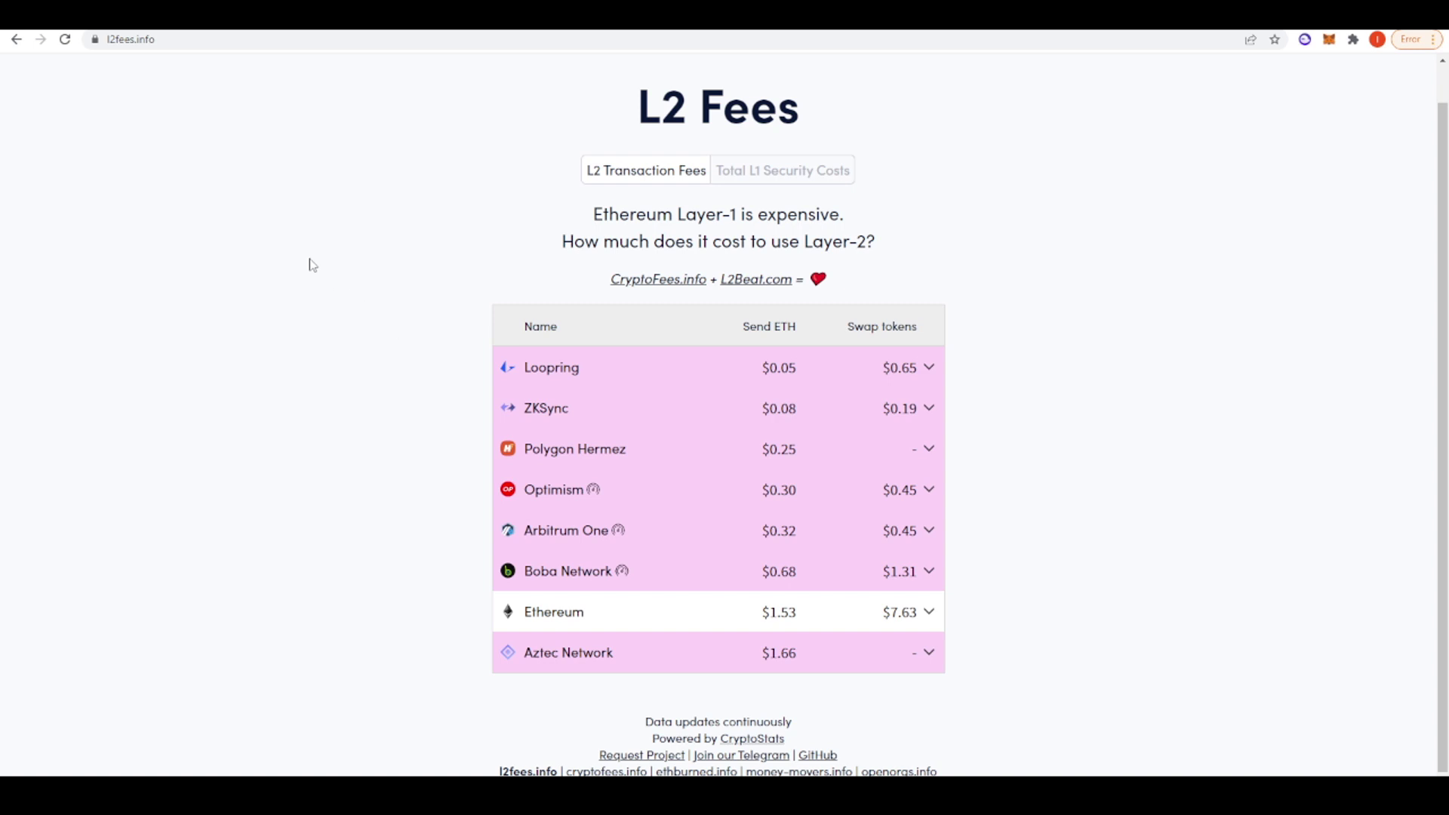
Step: Go back to the Arbitrum One Portal dApp directory and browse its project cards
left_click(16, 39)
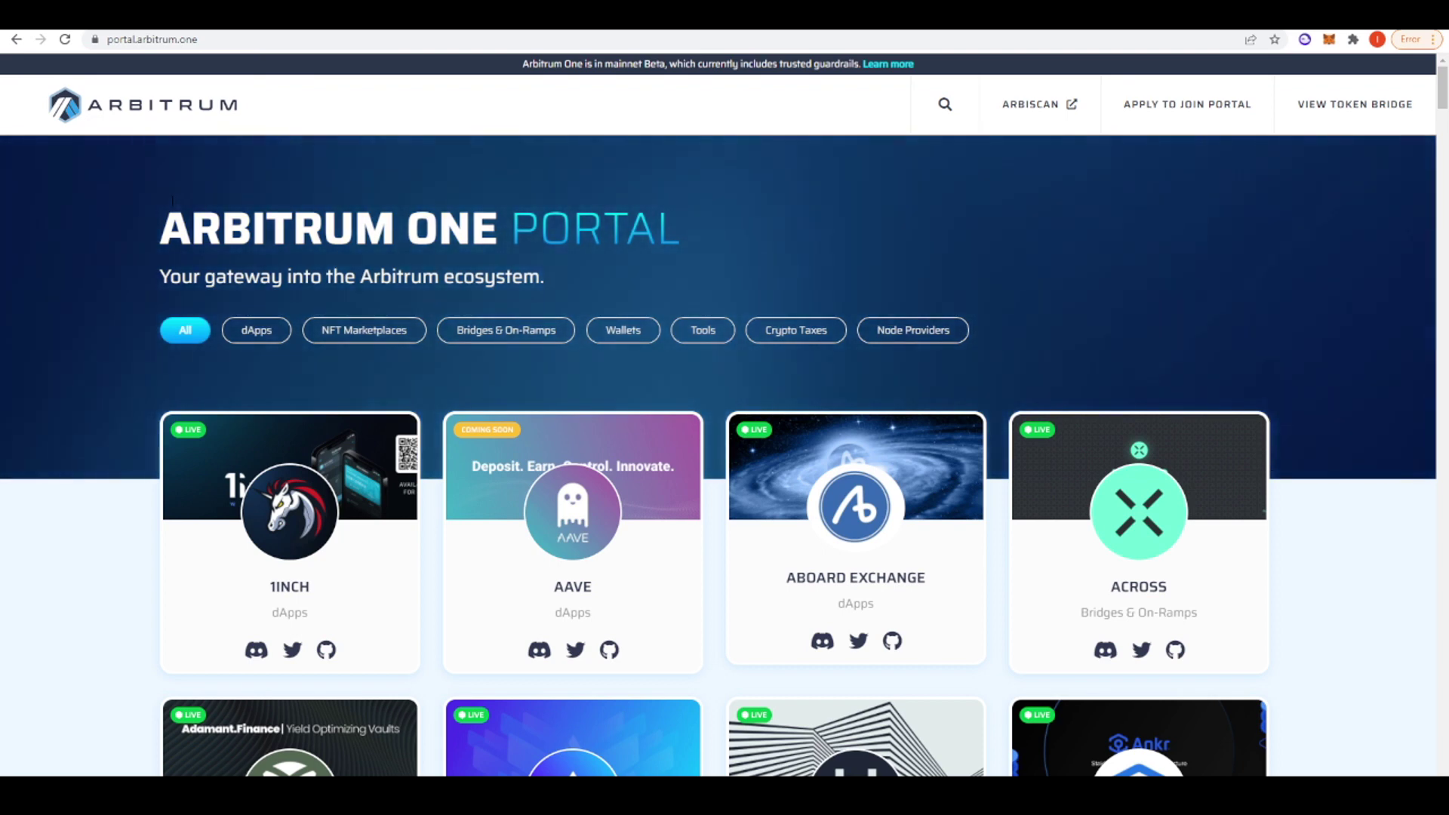
scroll(94, 163, "down", 1)
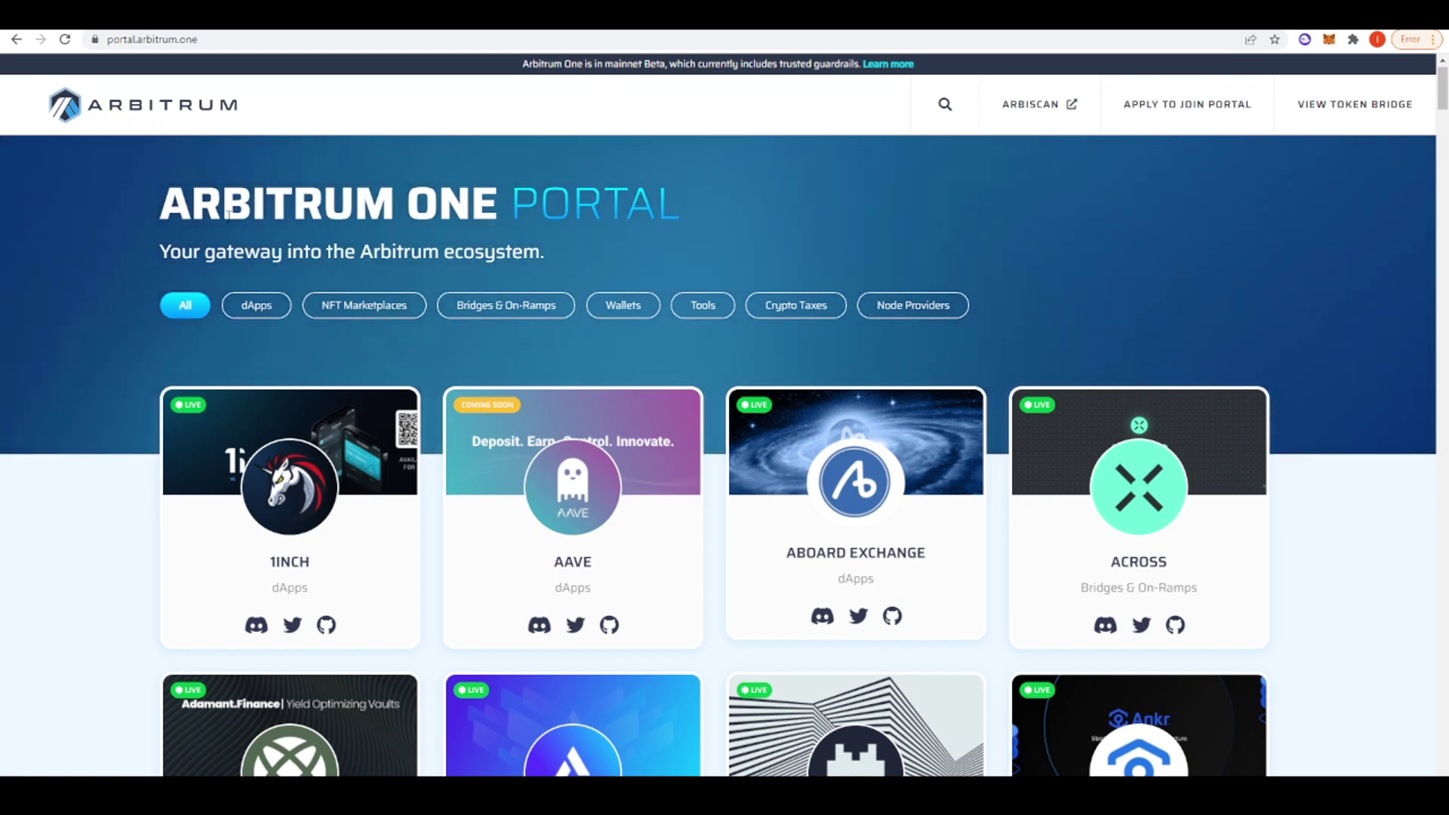
scroll(89, 202, "down", 2)
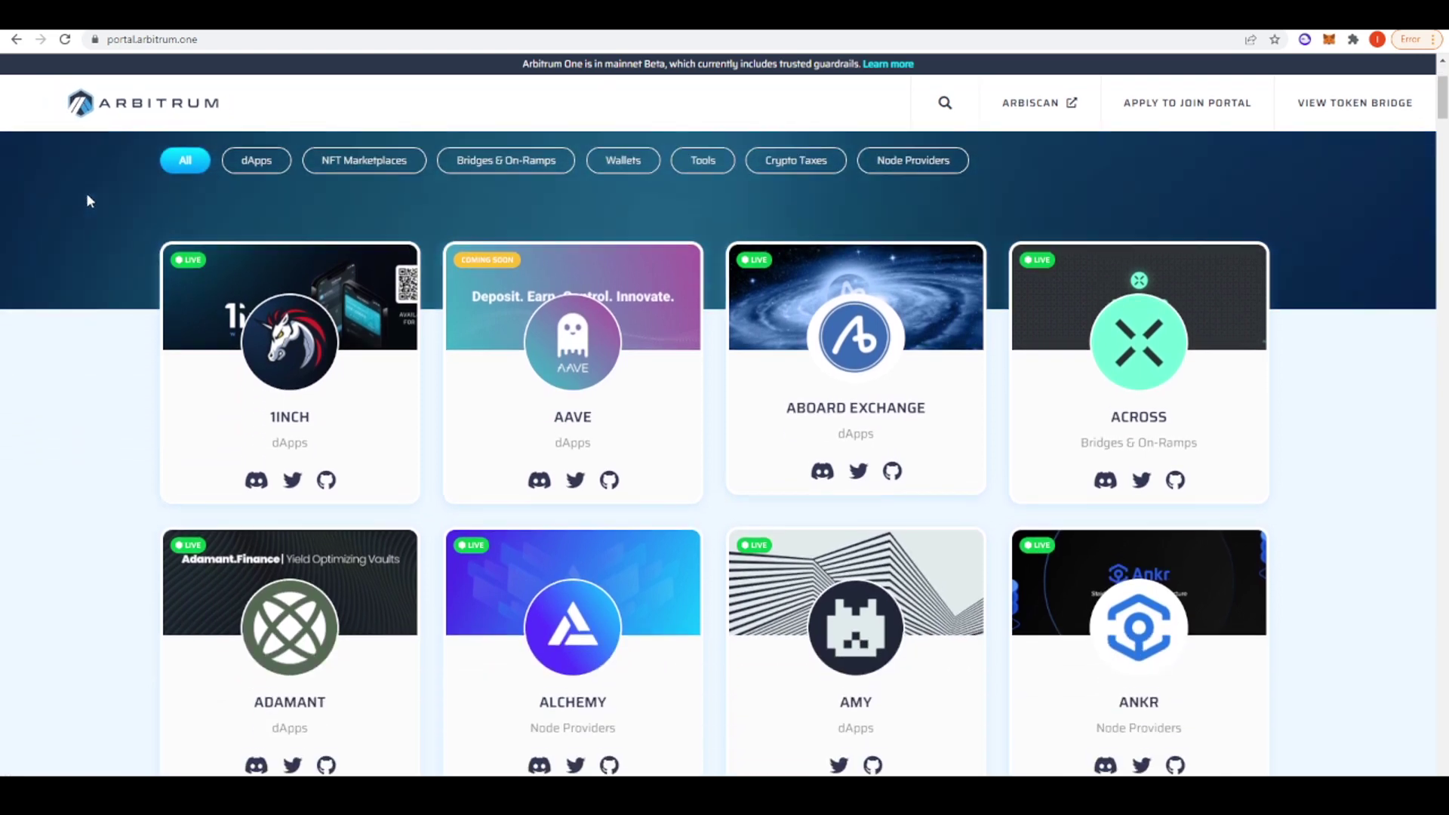
scroll(86, 192, "up", 2)
scroll(86, 199, "up", 1)
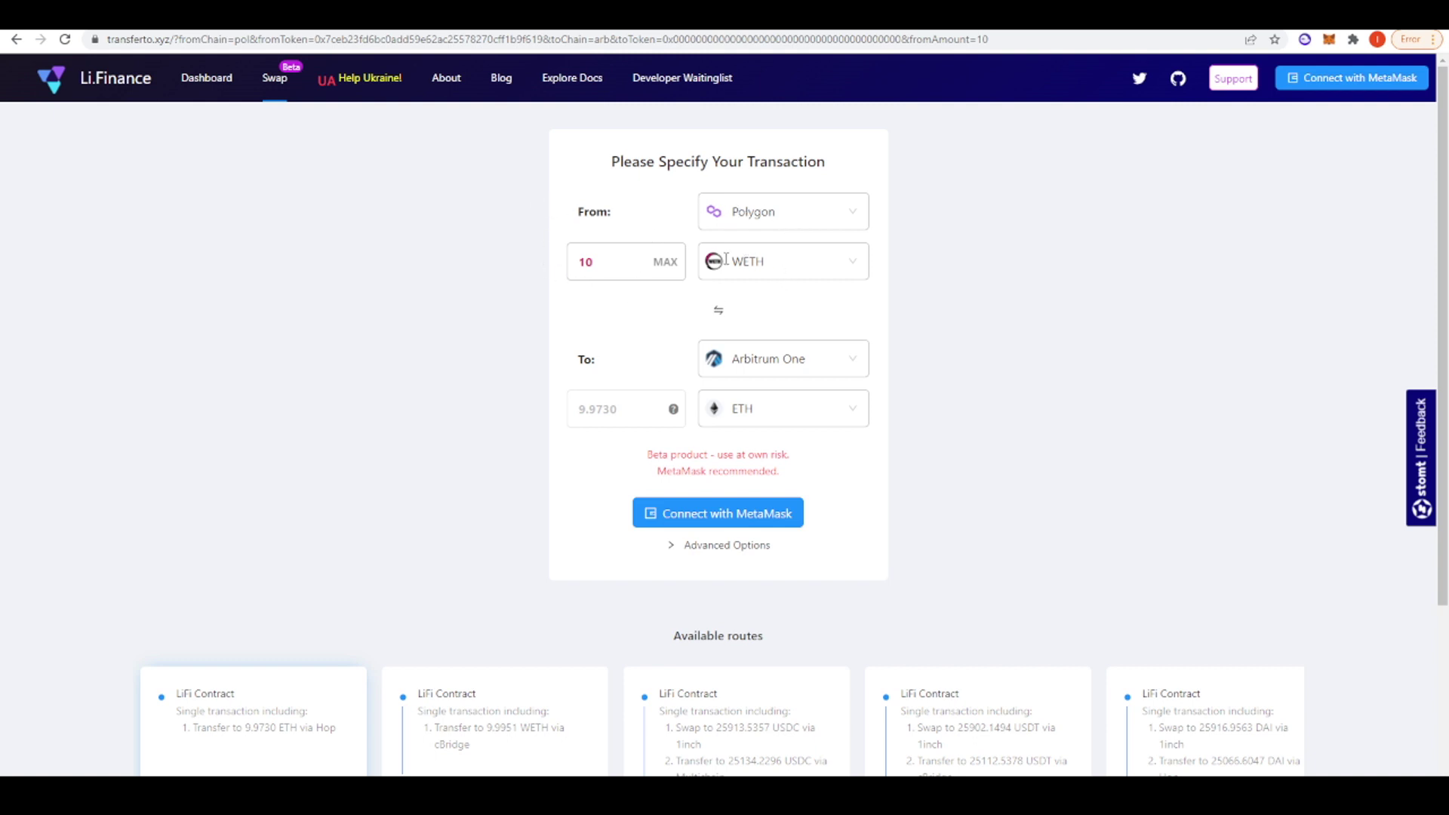
scroll(540, 252, "down", 3)
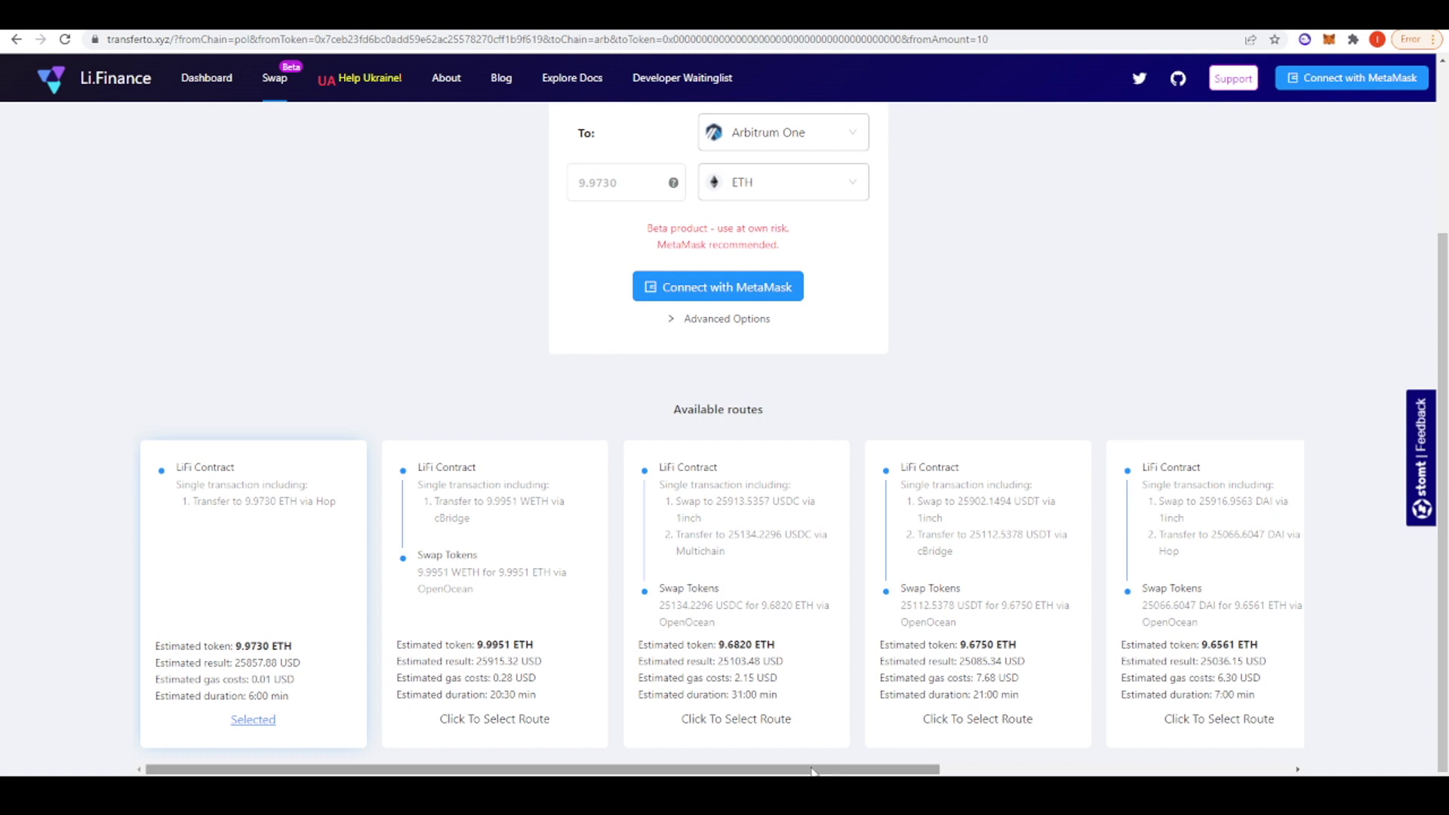
left_click_drag(811, 770, 1166, 751)
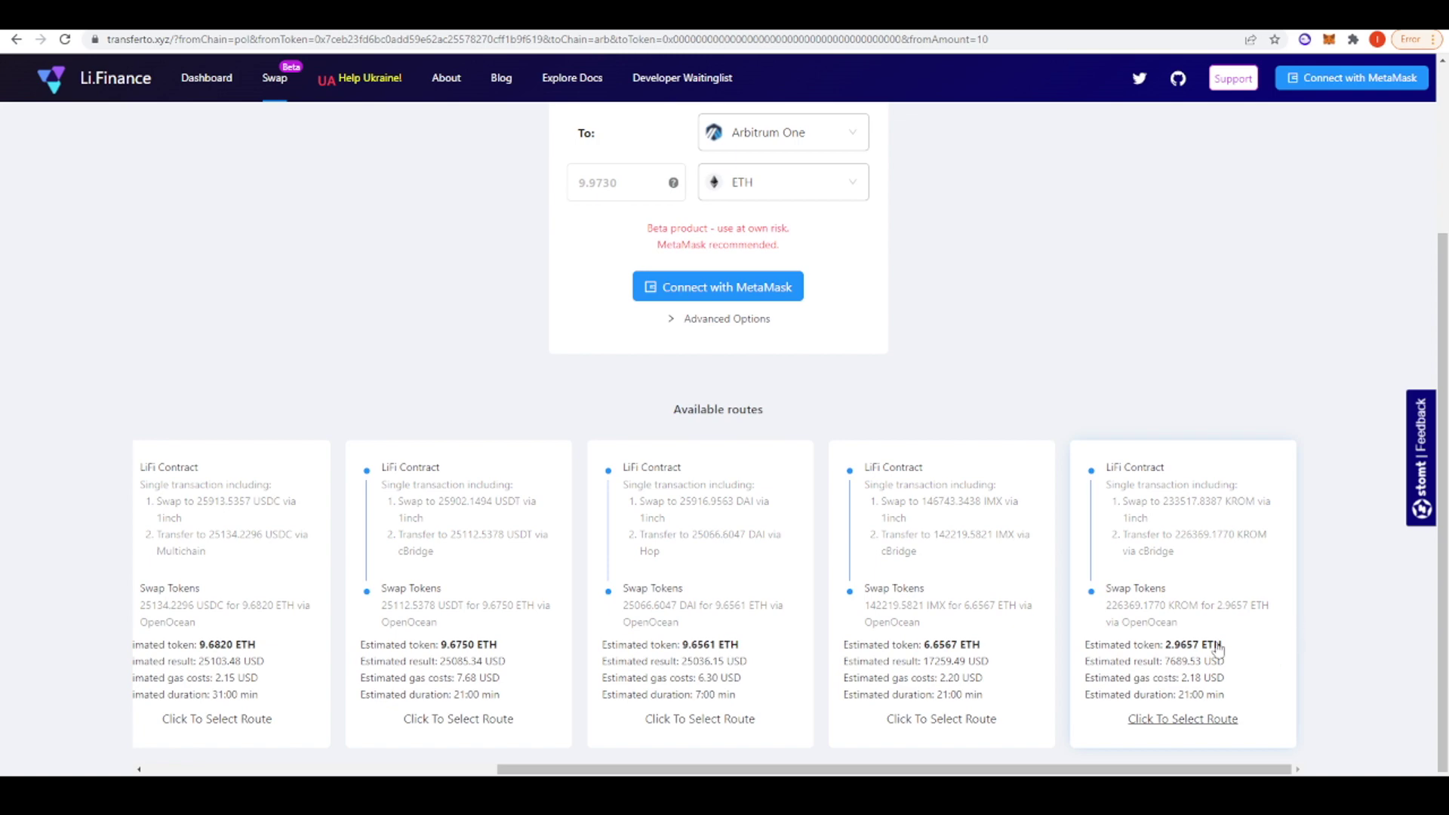
scroll(1200, 638, "up", 3)
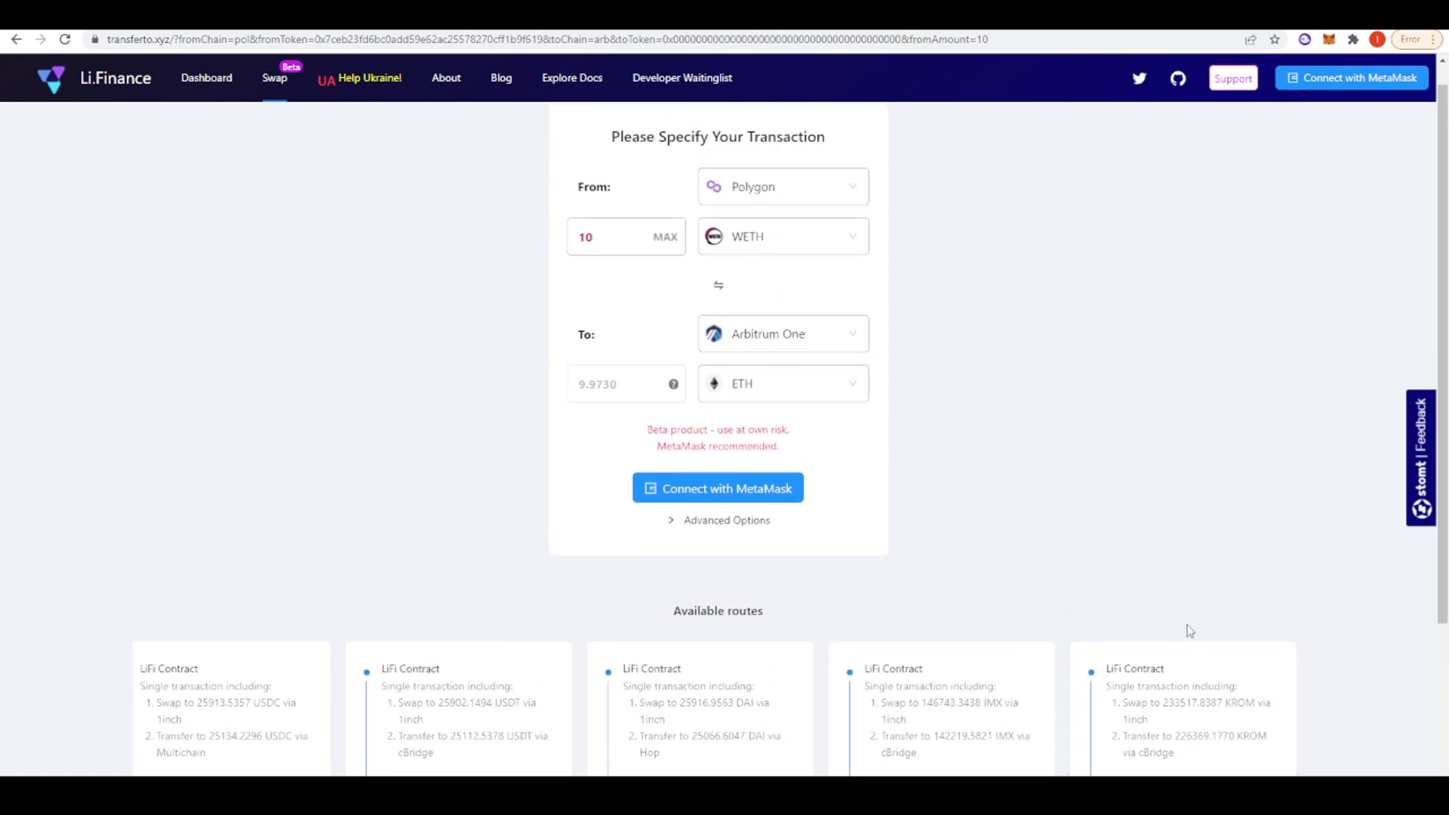
scroll(992, 430, "down", 3)
scroll(993, 430, "up", 4)
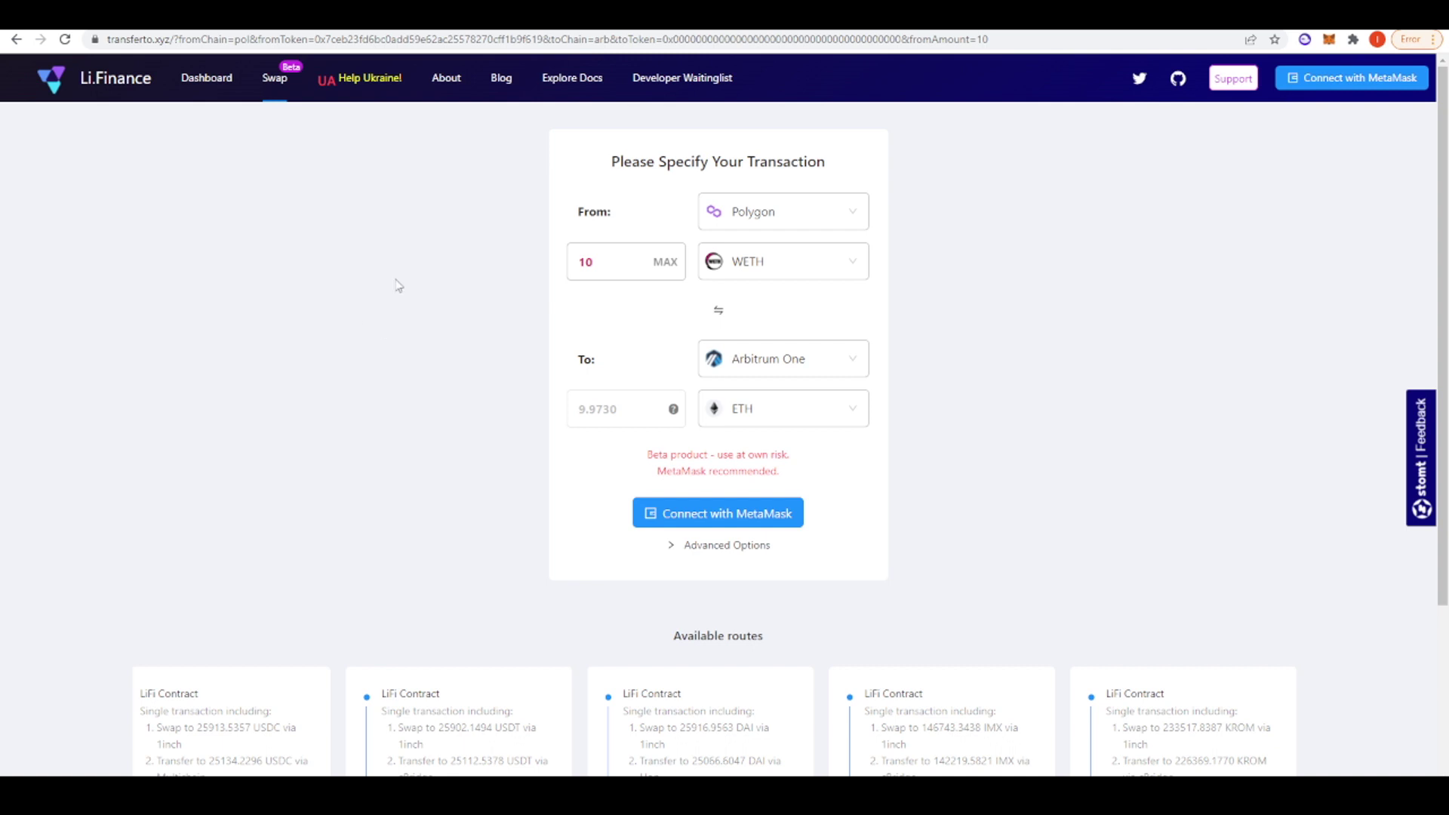
scroll(469, 372, "down", 3)
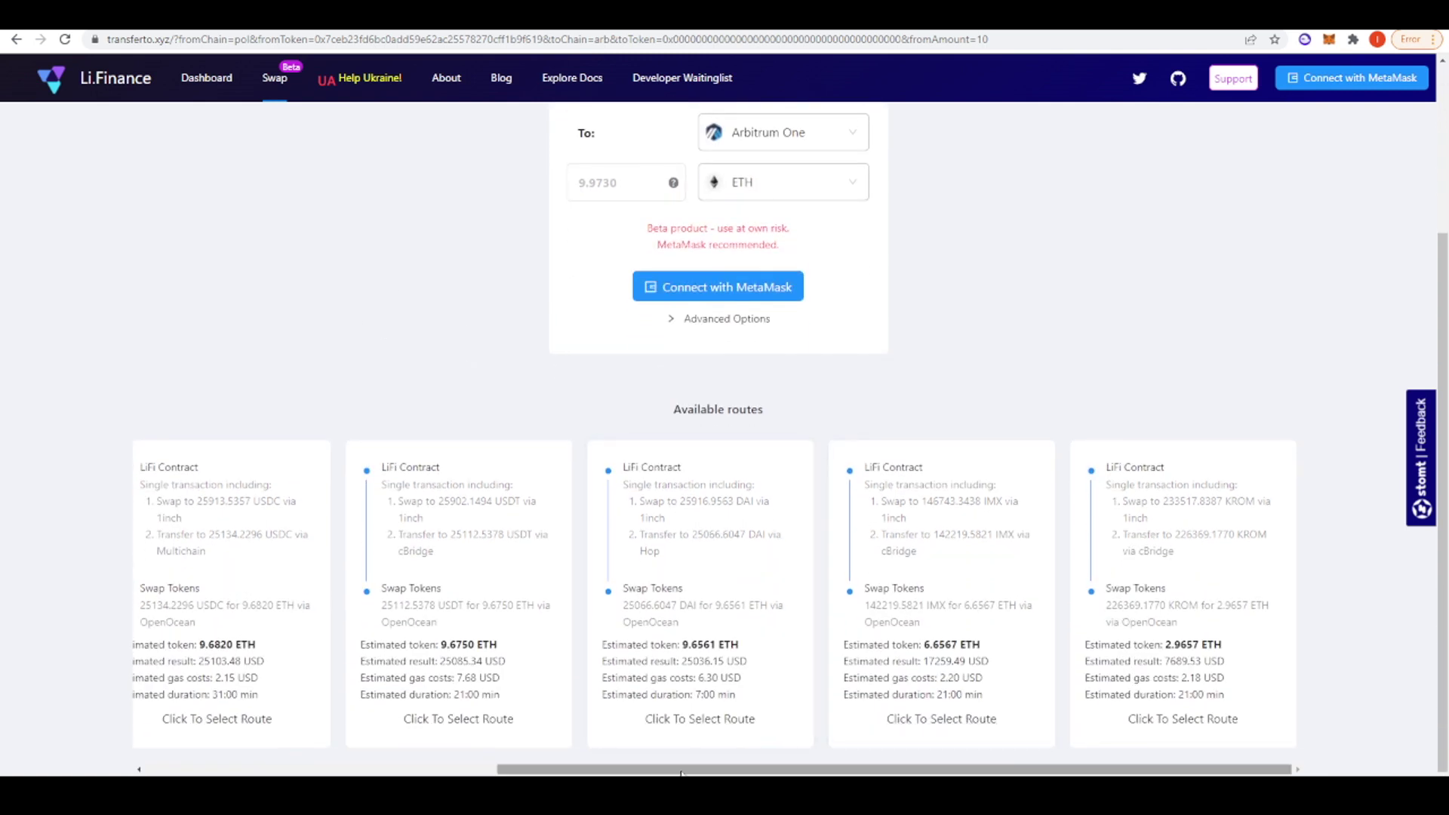
left_click_drag(681, 771, 330, 772)
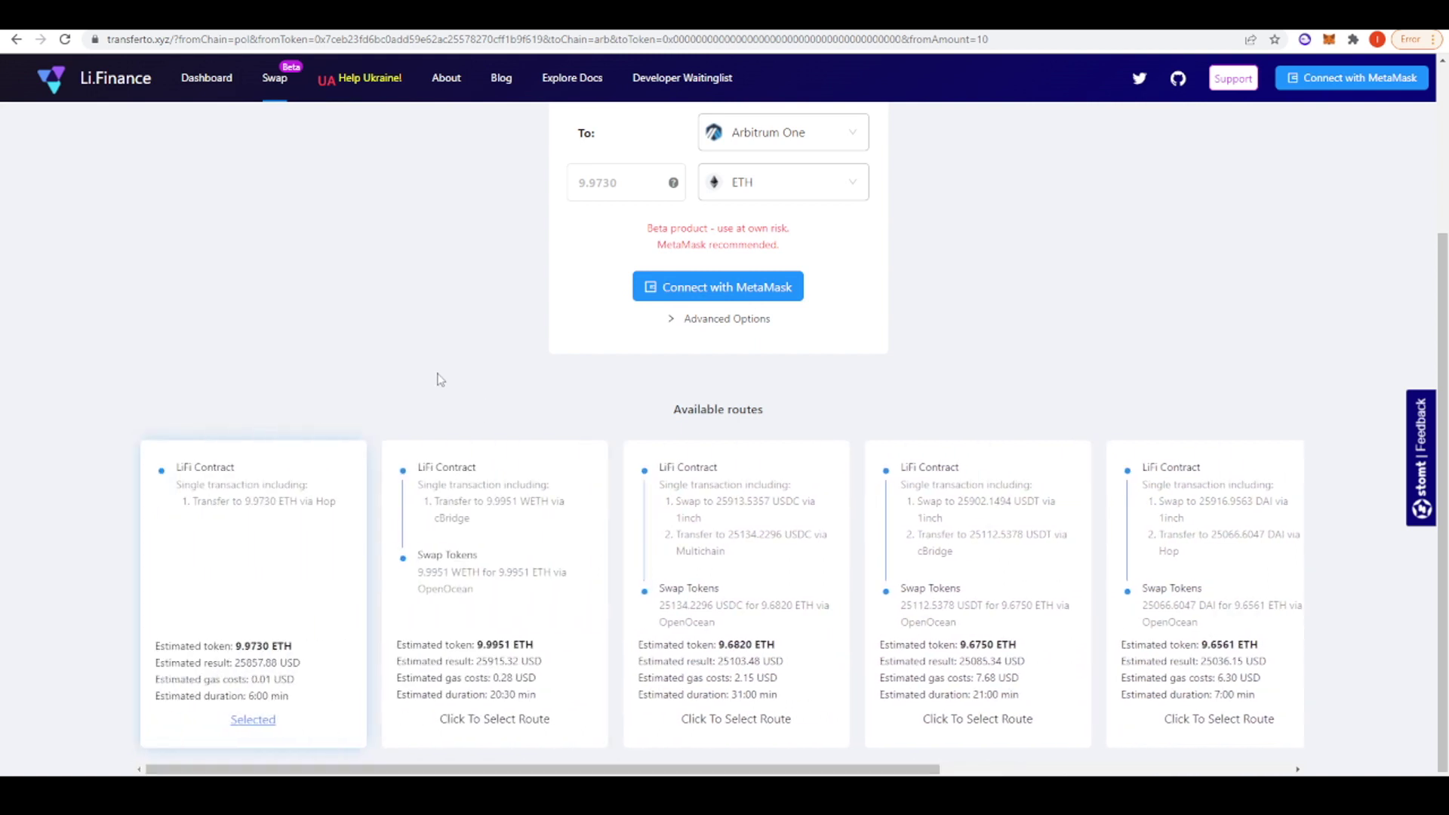
scroll(437, 378, "up", 3)
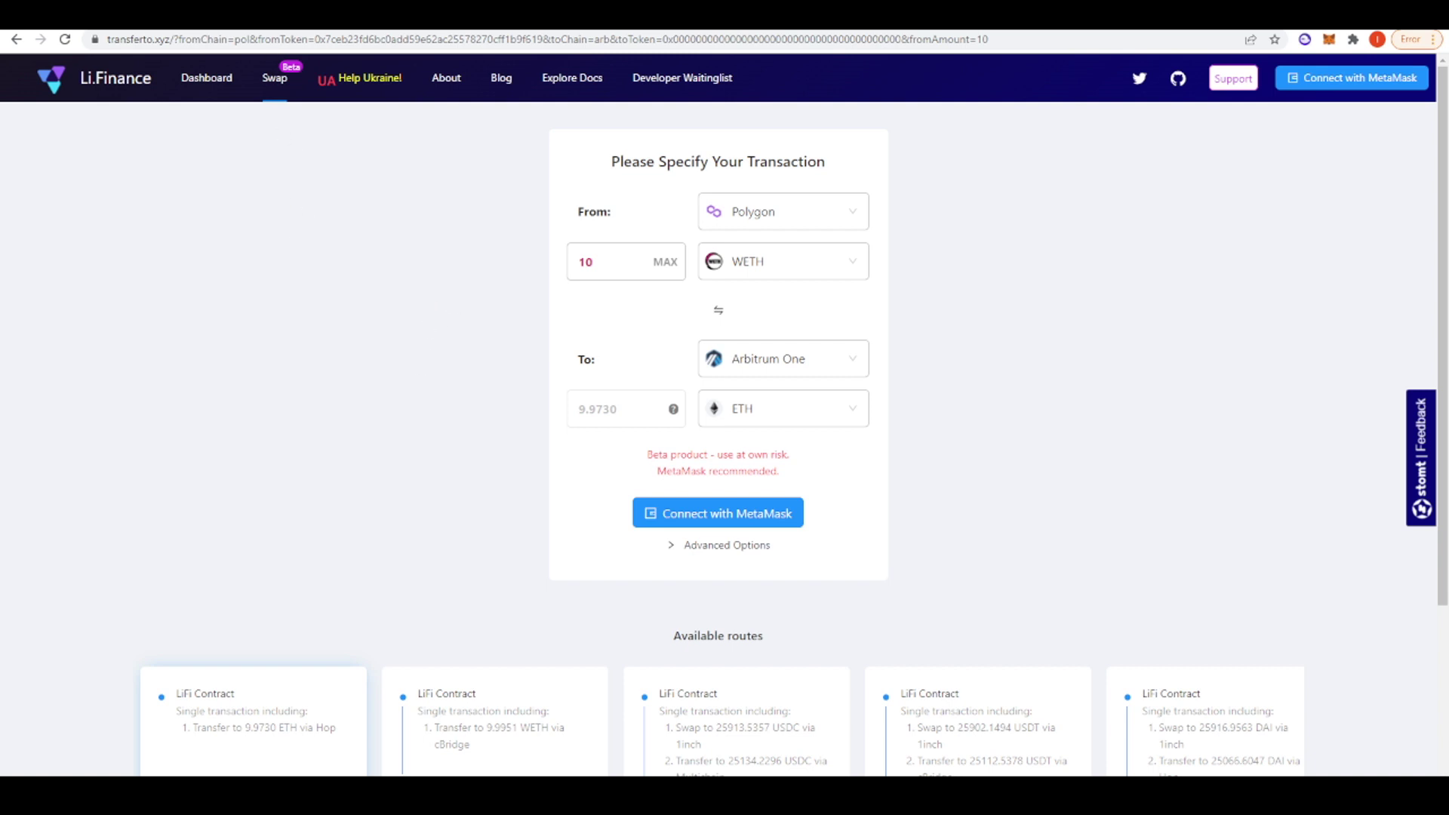
Step: View Uniswap's Arbitrum swap quoting 100 ETH for about 259158 USDC
left_click(262, 19)
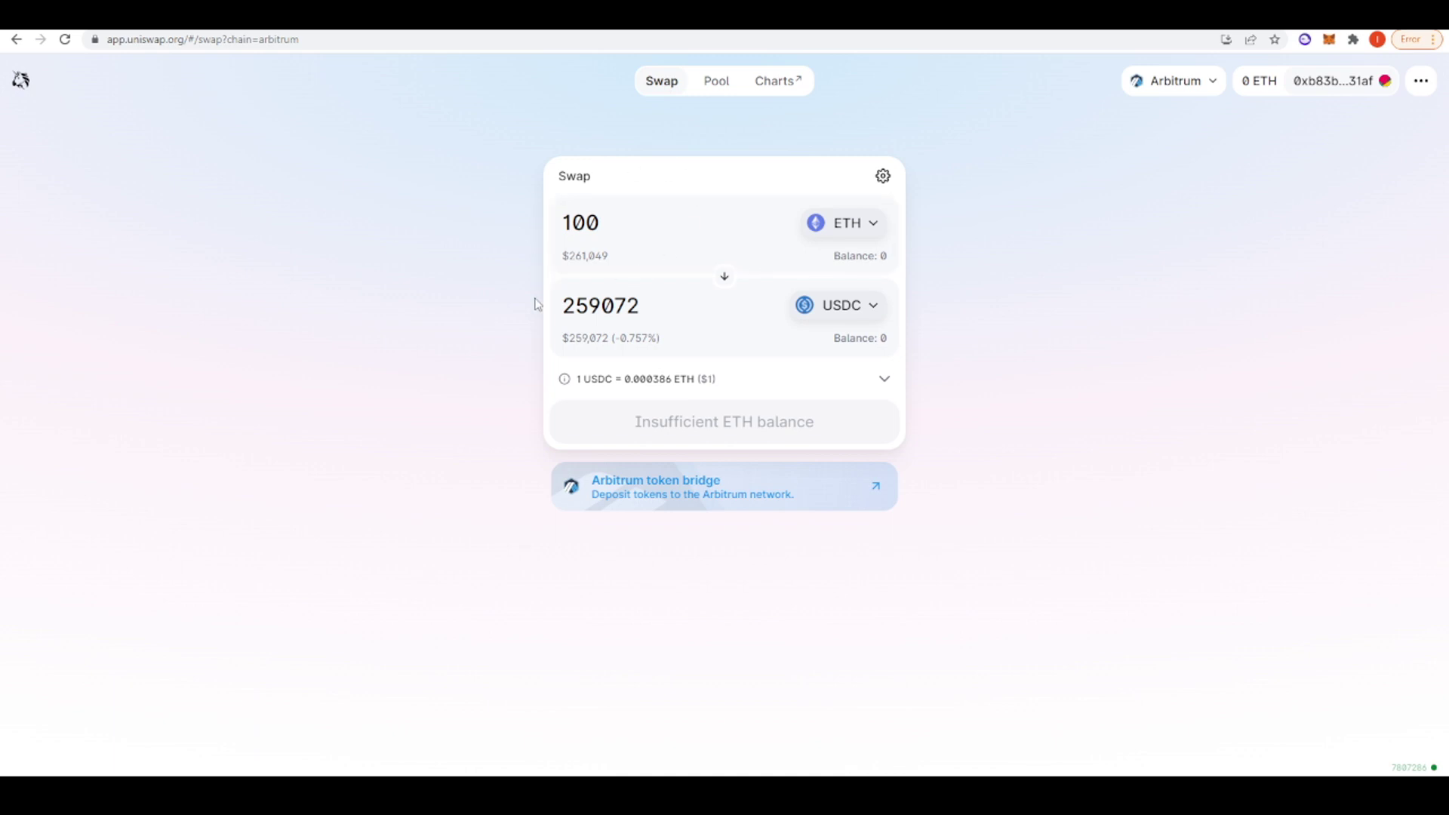
mouse_move(613, 341)
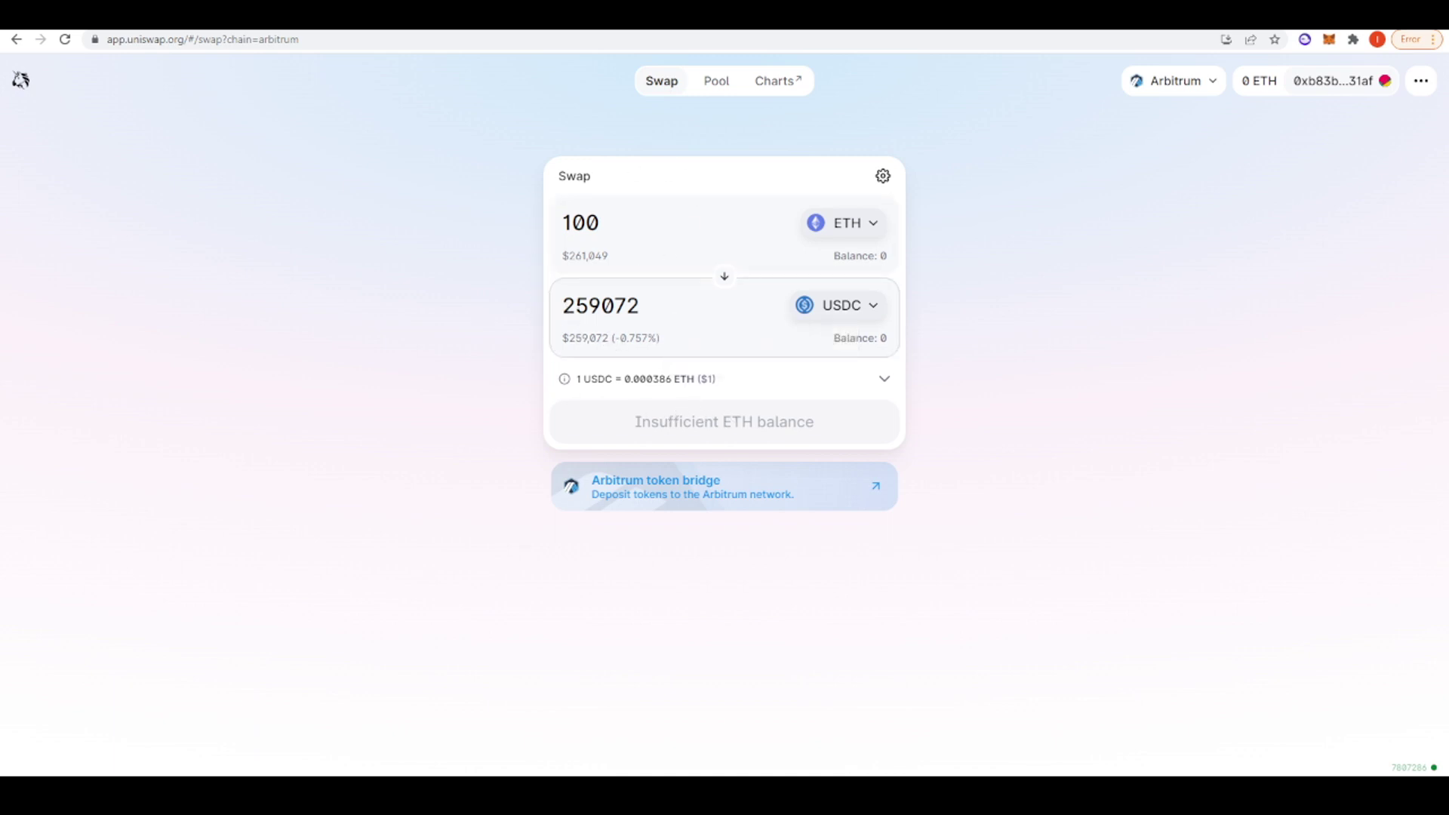
left_click_drag(566, 305, 652, 305)
Step: Browse the receive-token list keeping USDC, then compare SushiSwap's quote of 258905 USDC
left_click(804, 309)
scroll(798, 323, "down", 5)
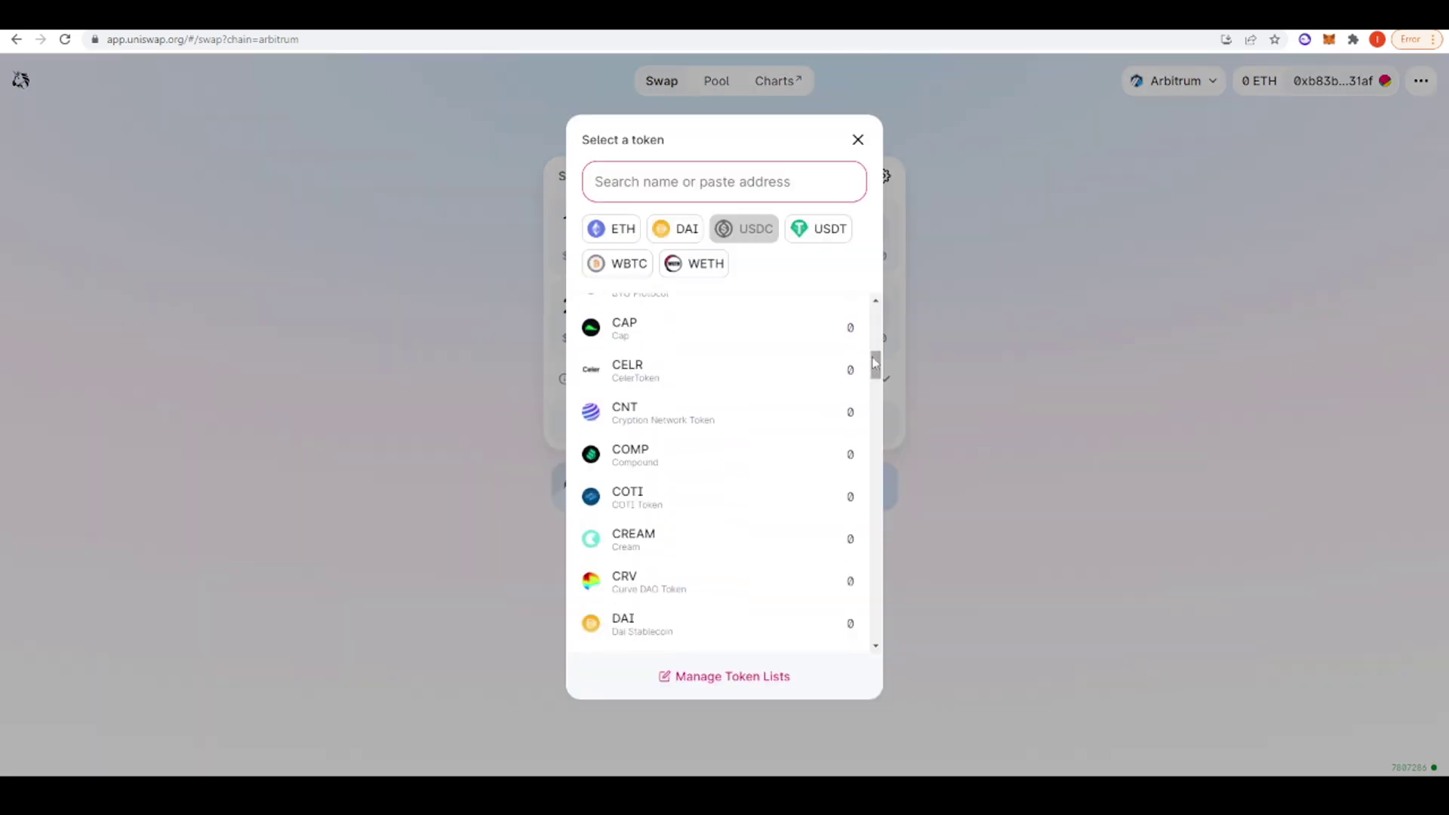
left_click_drag(876, 368, 905, 514)
left_click(1035, 486)
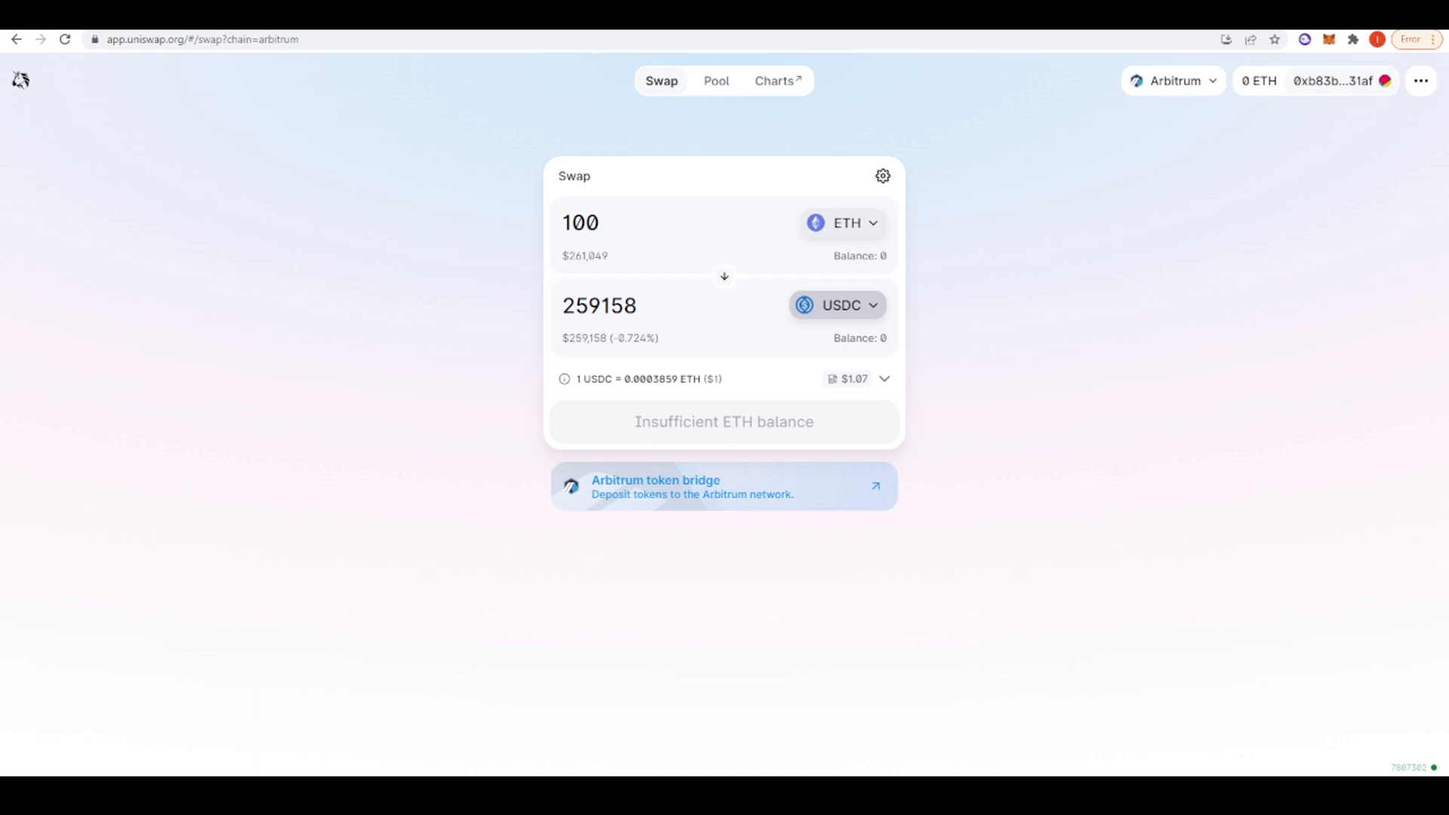
key("ctrl+Tab")
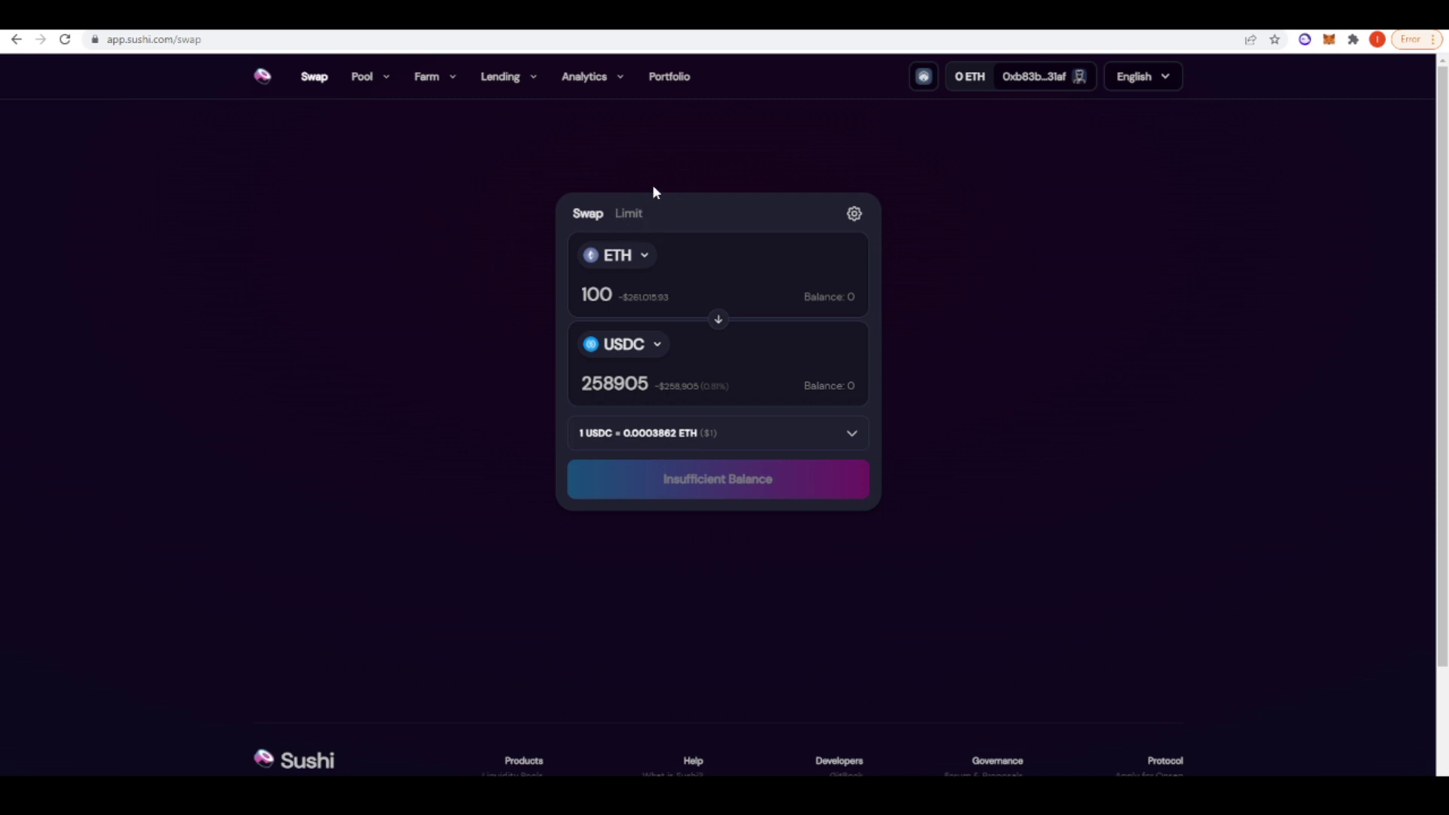
Step: Open SushiSwap's All Farms list from the Farm menu
mouse_move(426, 76)
left_click(433, 142)
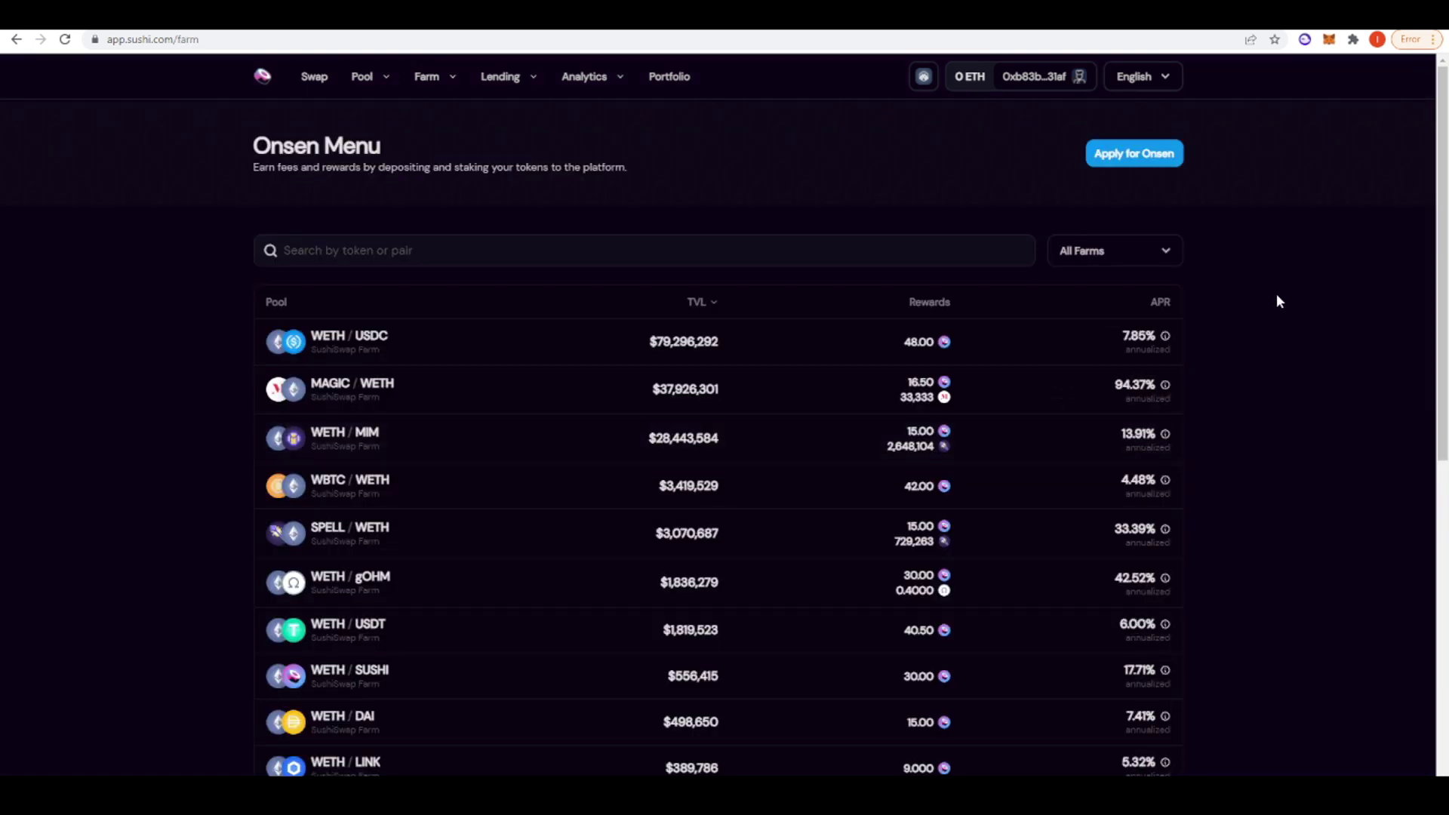
scroll(1207, 273, "down", 1)
Step: Sort the farms by APR with the highest first and scan the results
left_click(1169, 277)
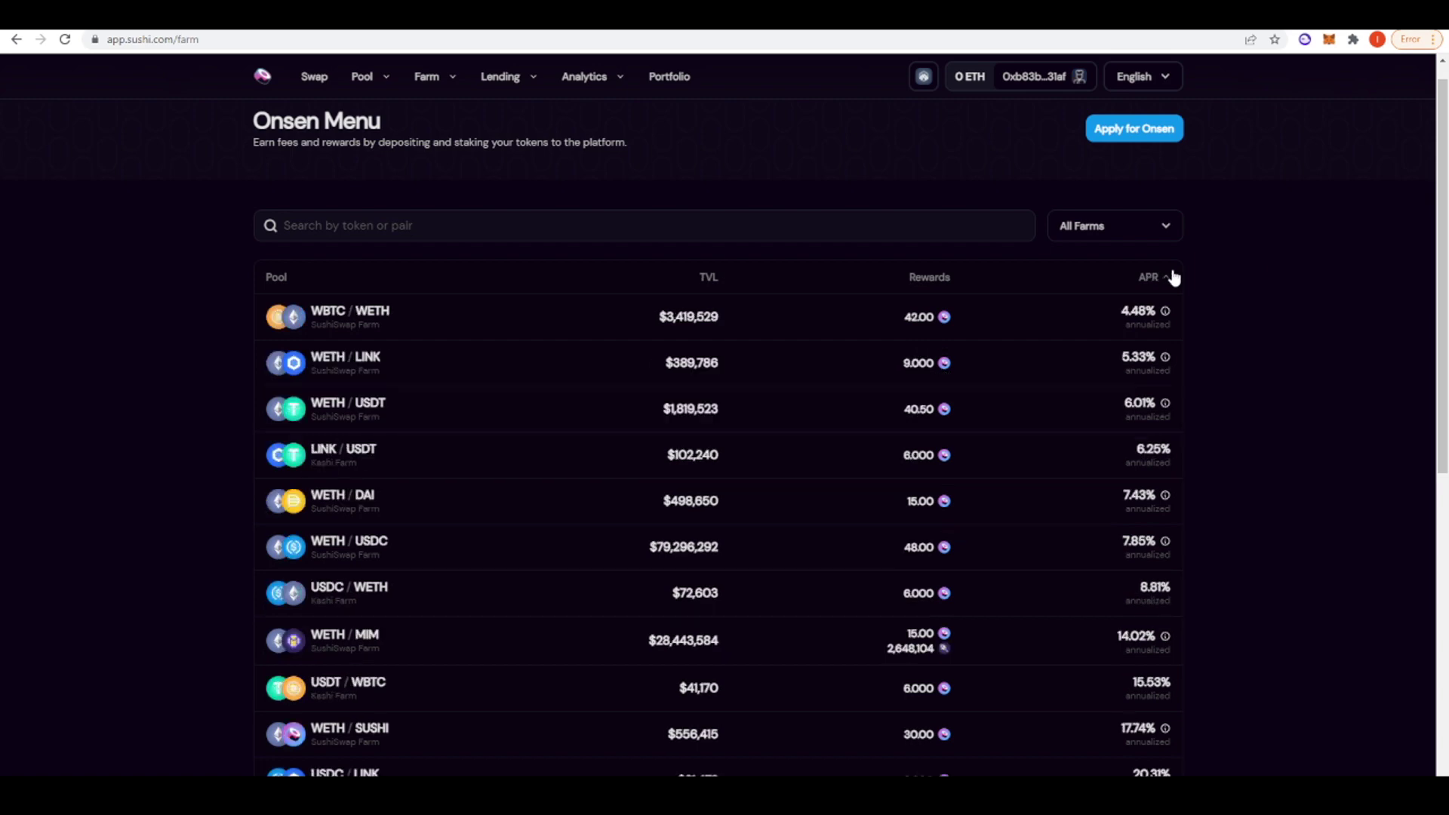
left_click(1162, 278)
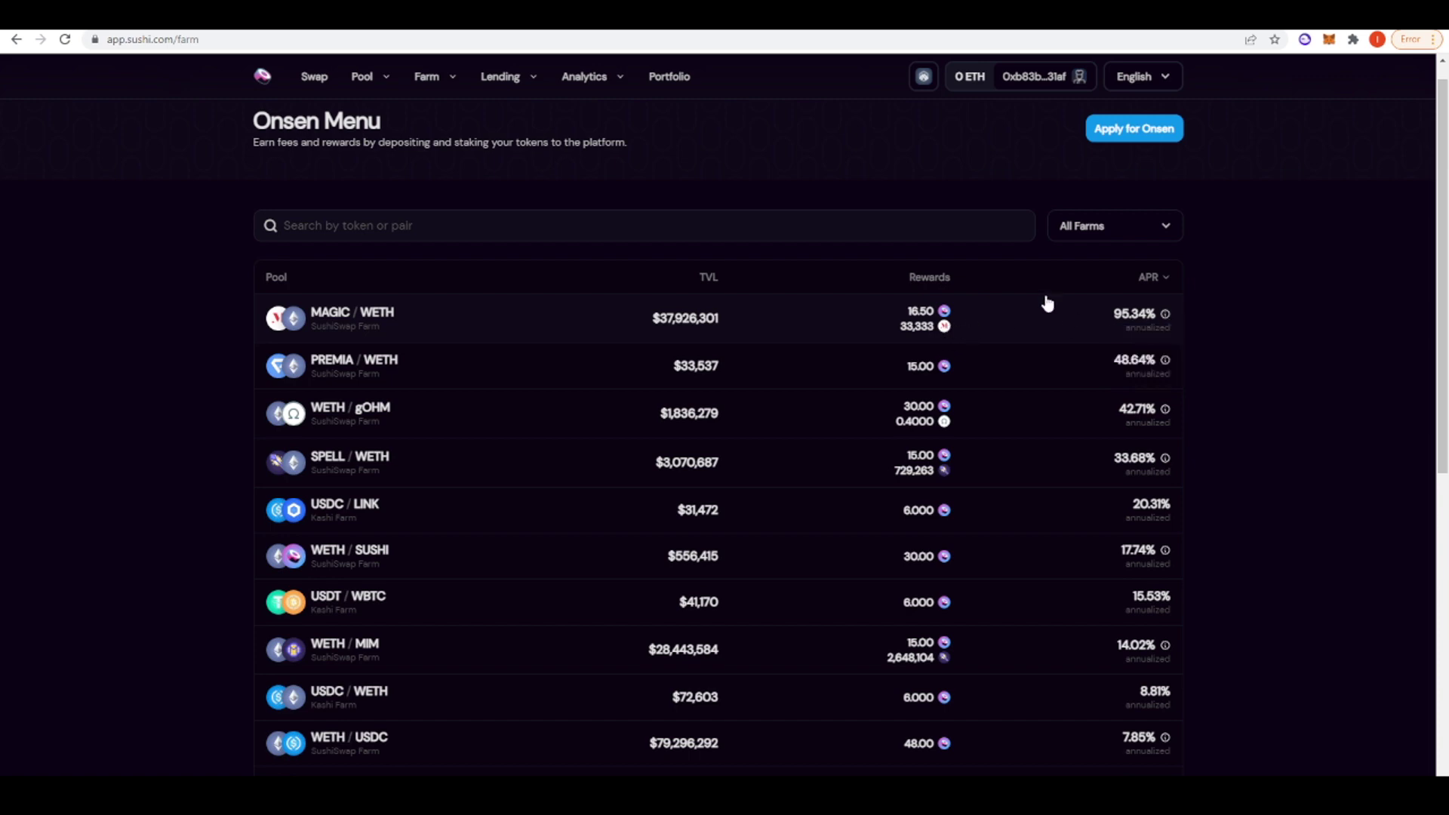
mouse_move(1165, 315)
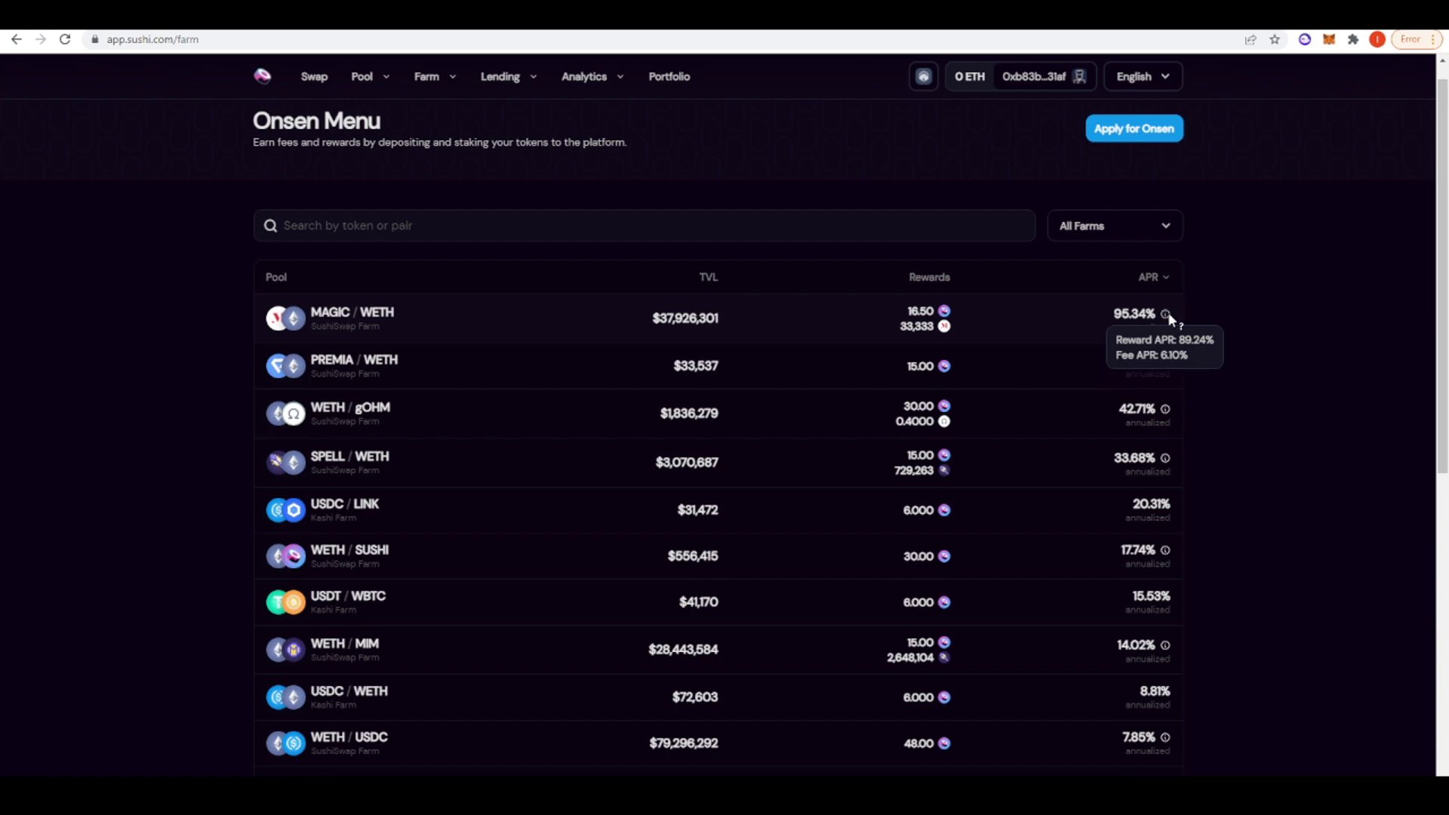
scroll(596, 403, "down", 2)
scroll(581, 396, "down", 4)
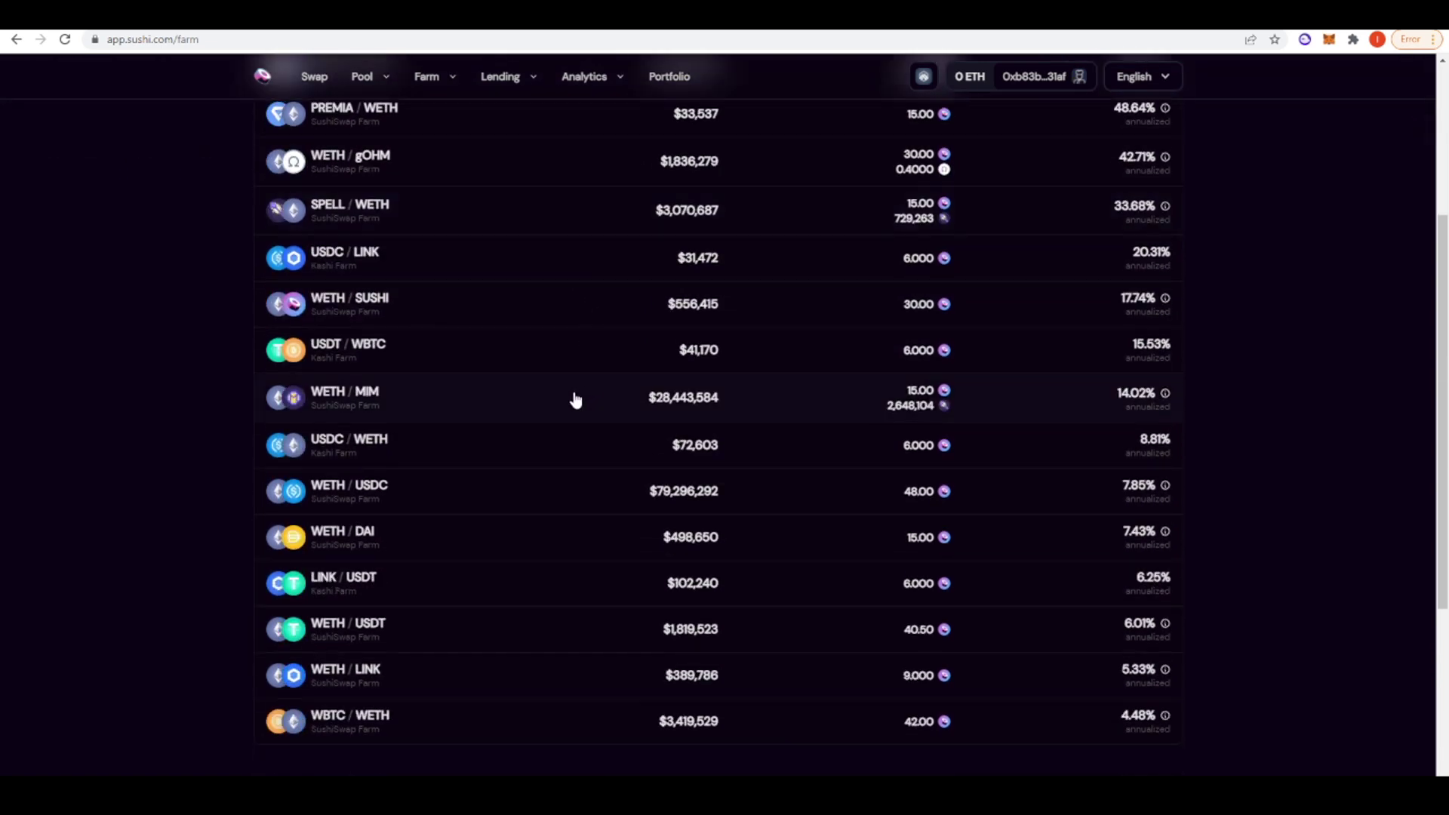
scroll(507, 387, "up", 6)
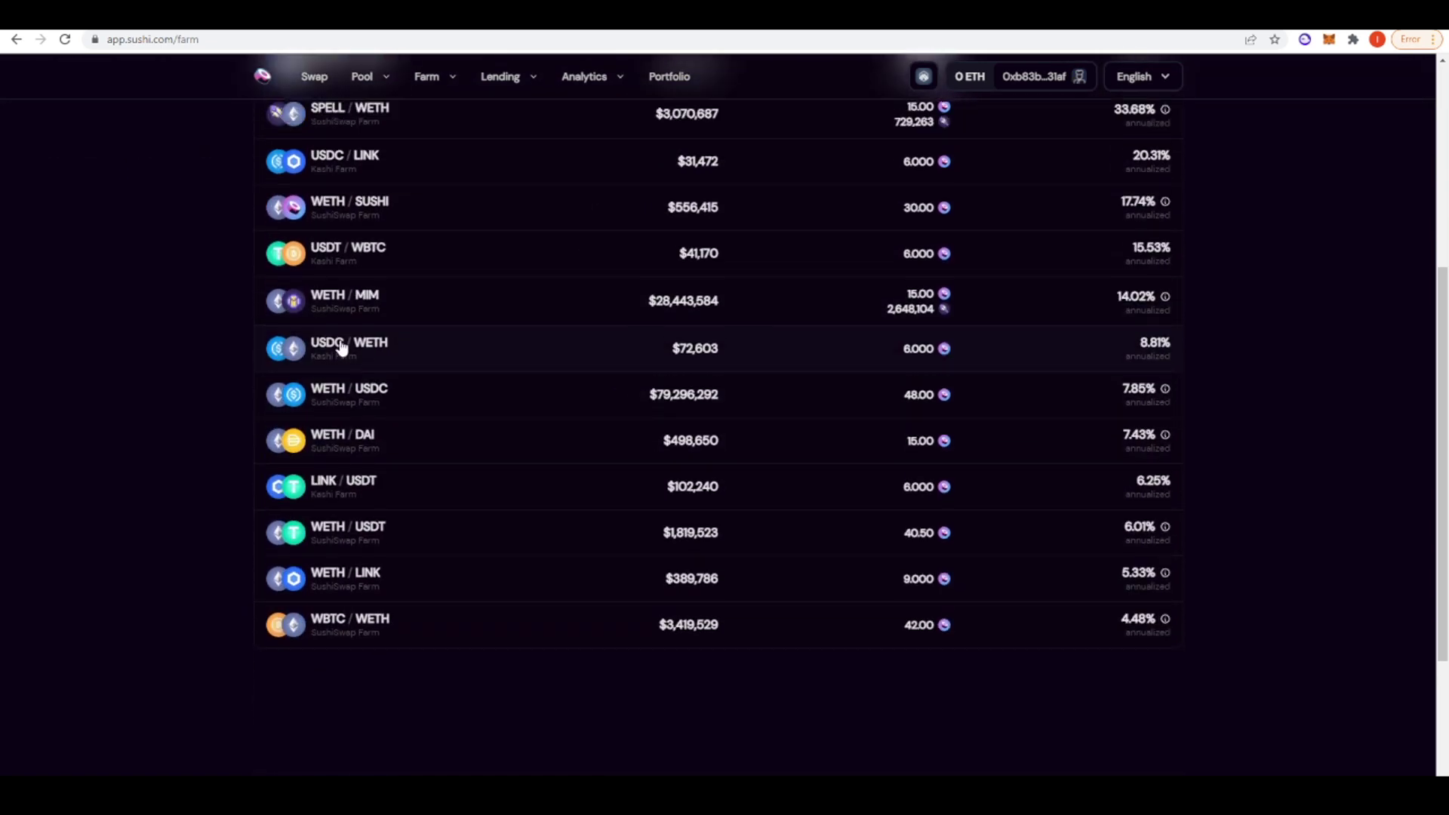
scroll(190, 310, "down", 7)
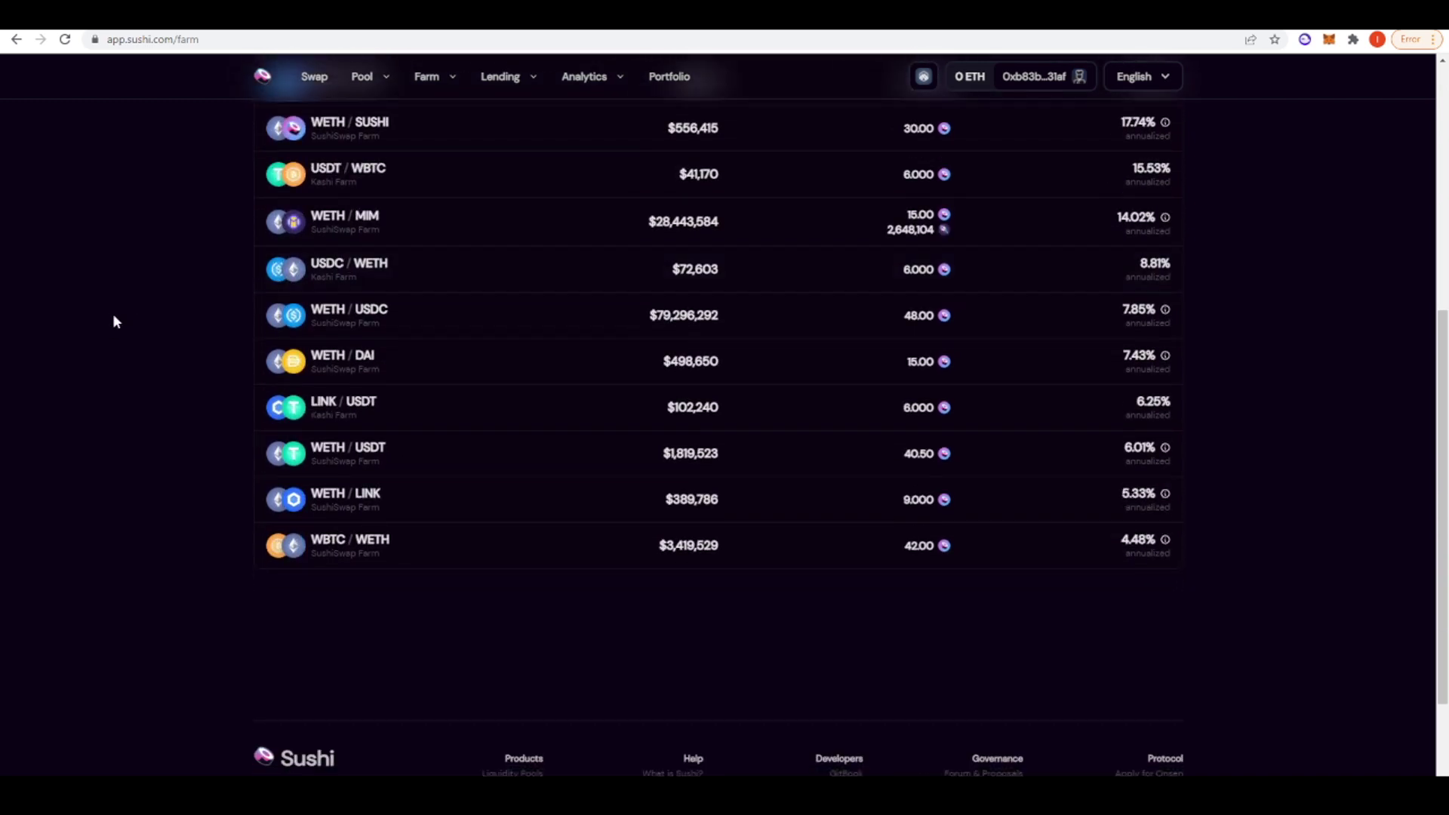
scroll(1067, 458, "up", 6)
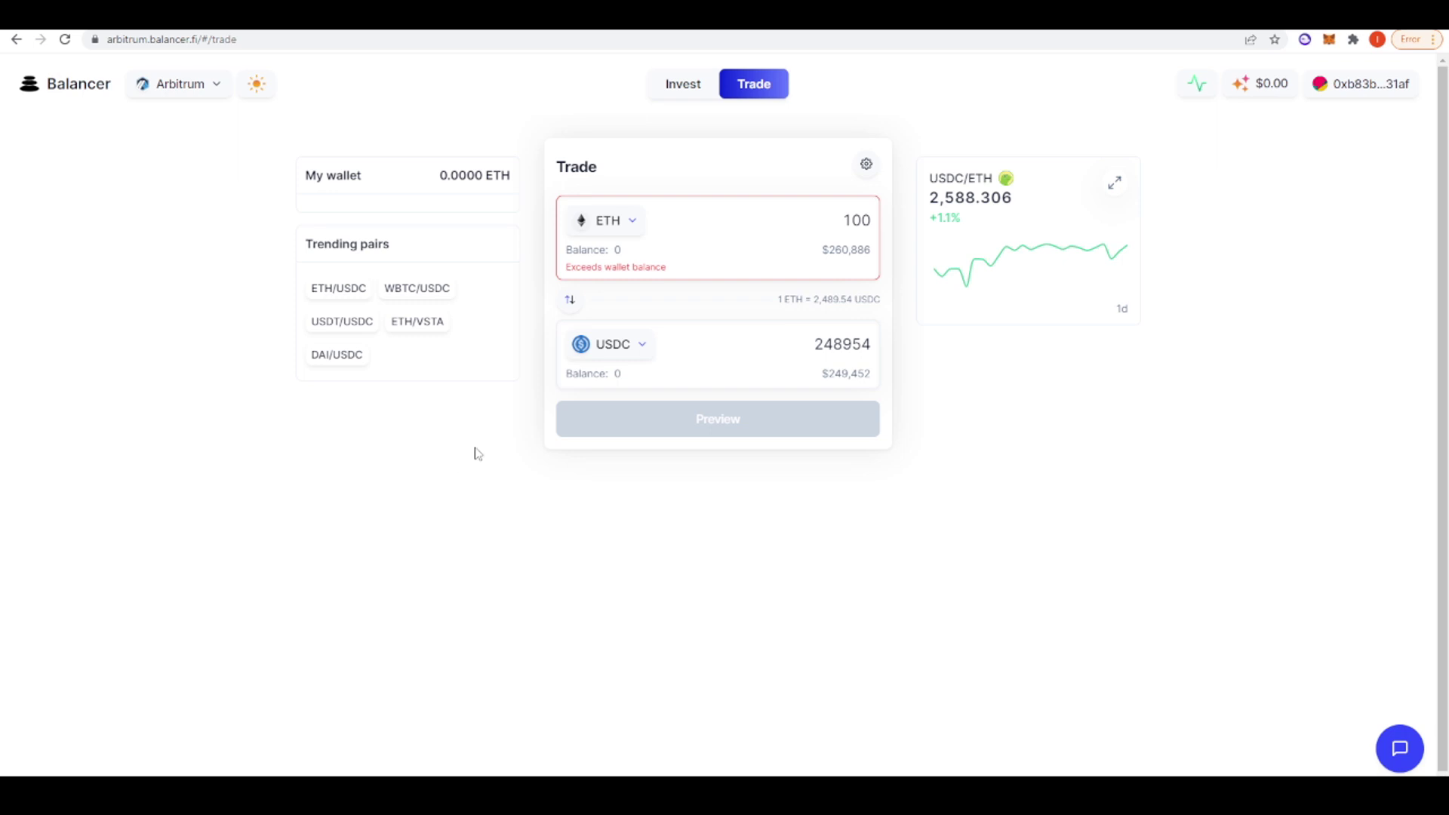
Step: Sort Balancer's Arbitrum investment pools by APR descending, led by WETH/VSTA at 34.77%
left_click(676, 90)
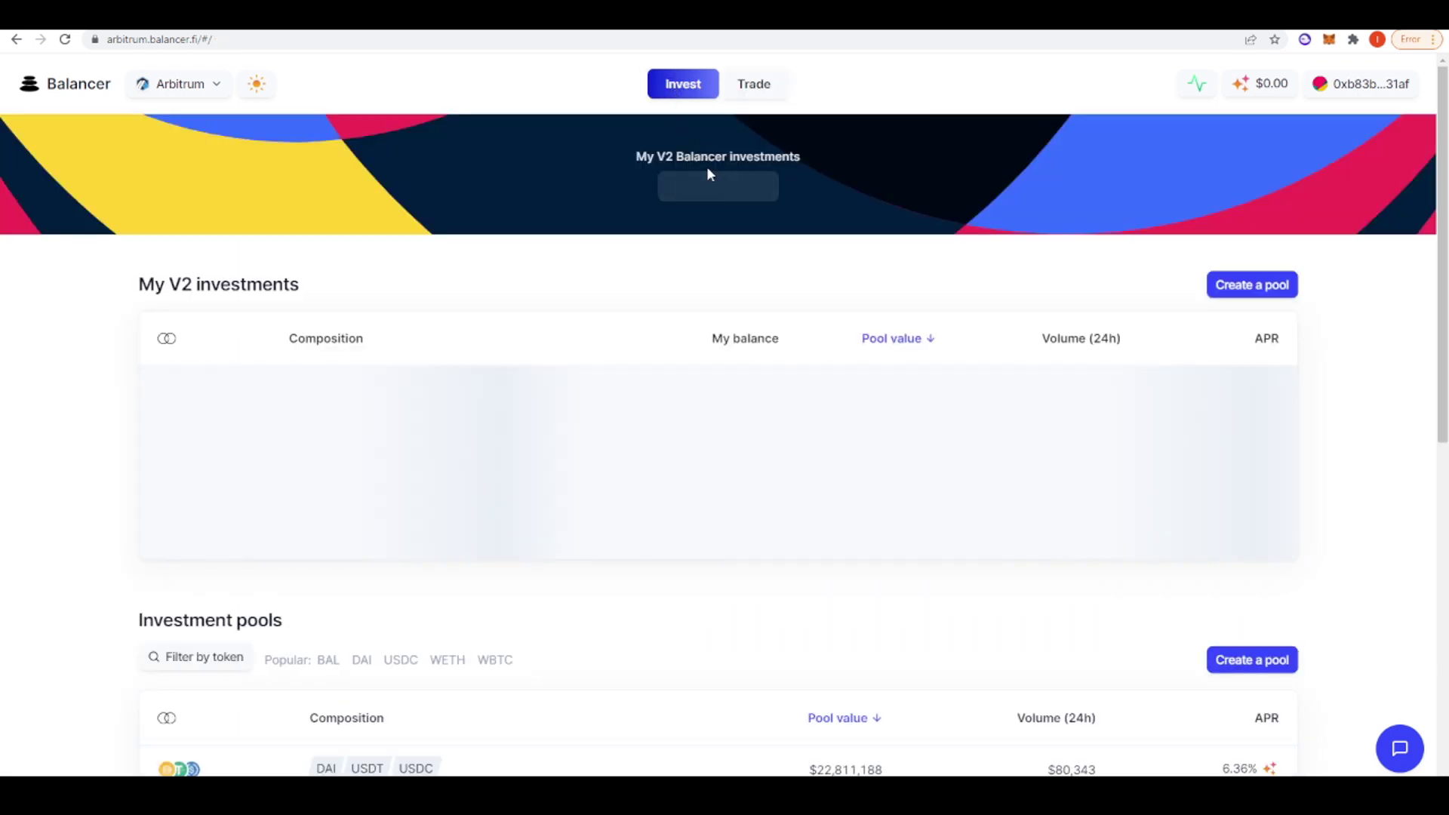
scroll(573, 302, "down", 5)
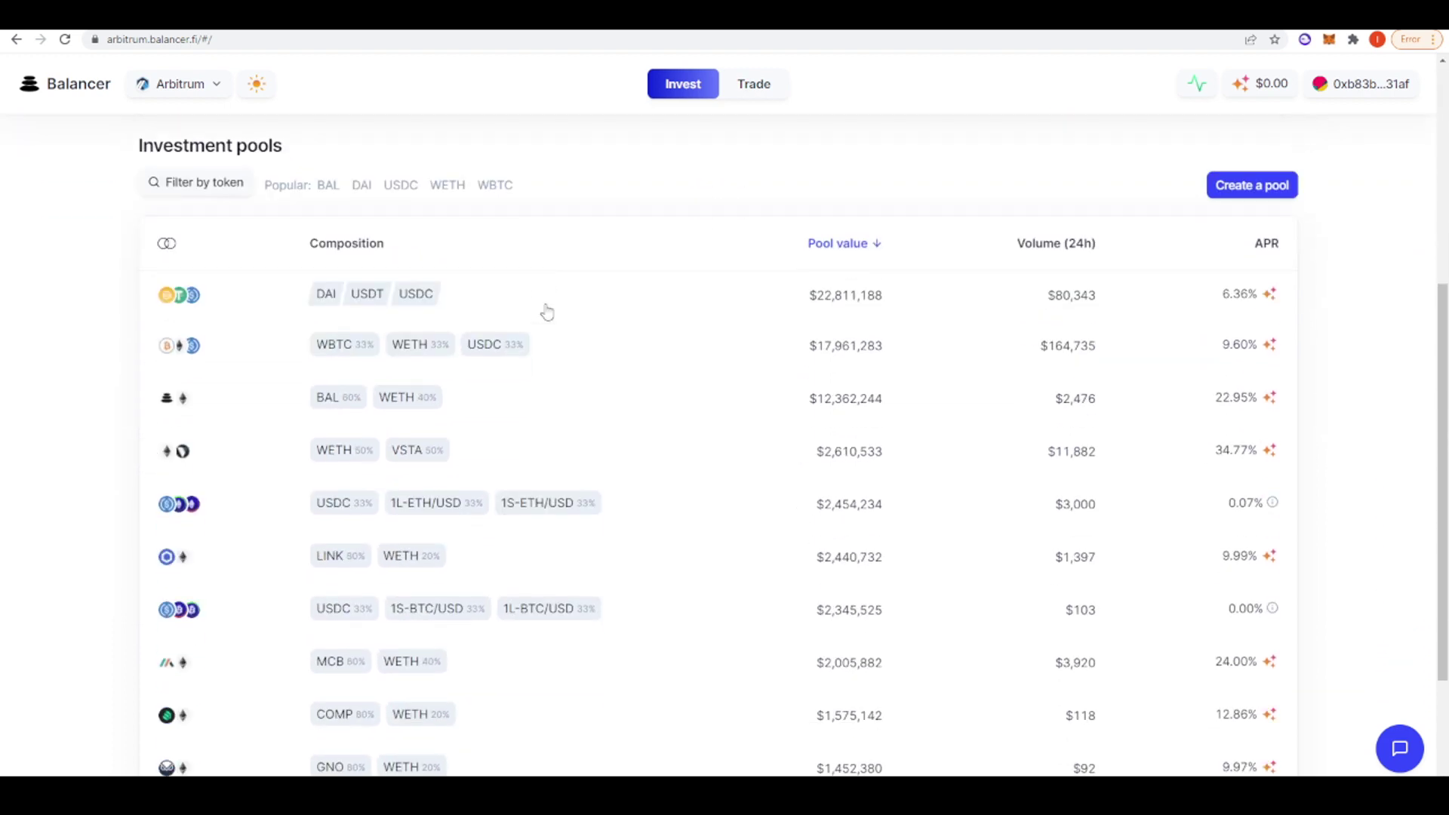
scroll(679, 314, "up", 2)
scroll(568, 297, "down", 3)
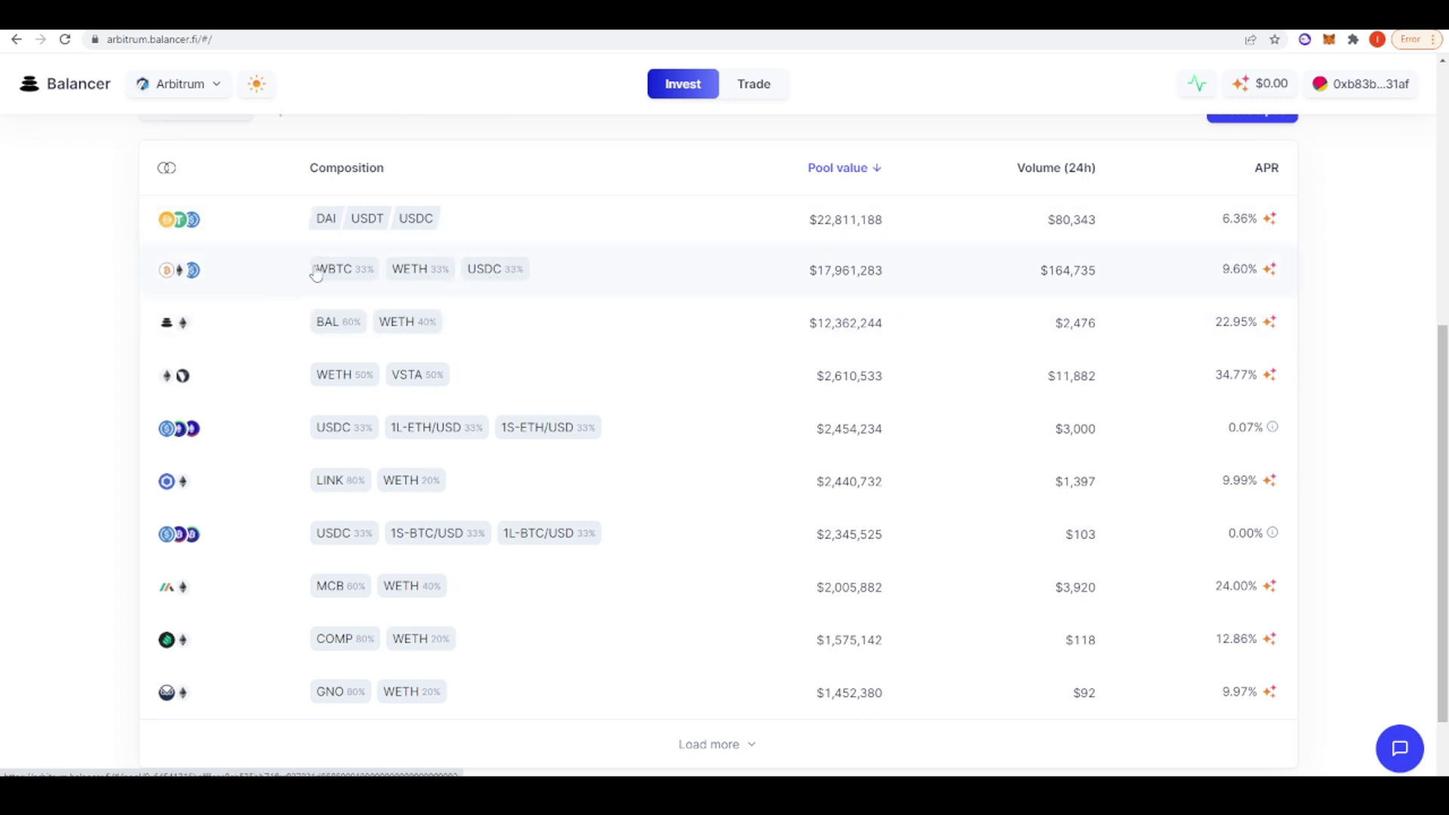
scroll(283, 264, "down", 1)
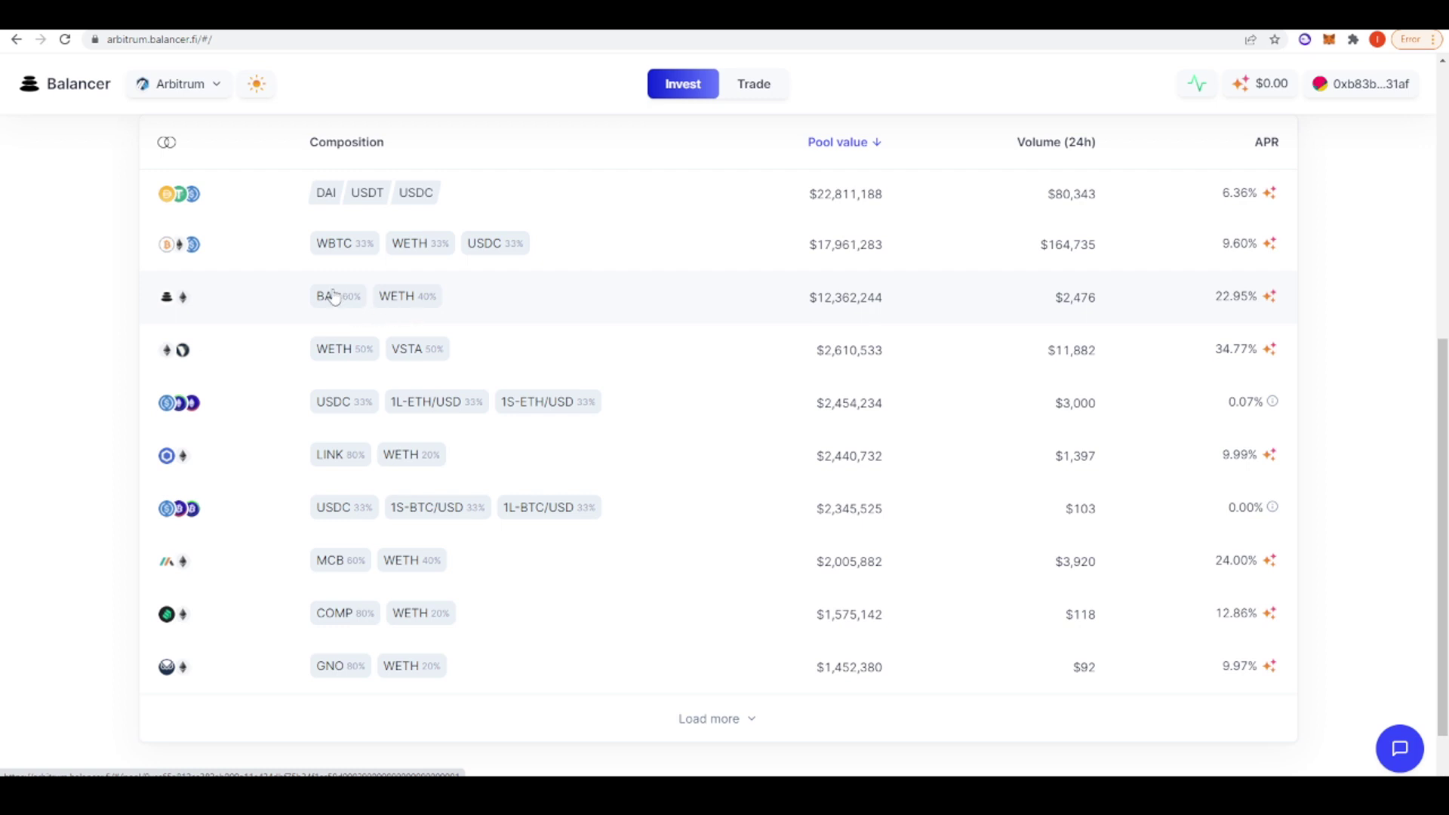
scroll(390, 326, "down", 1)
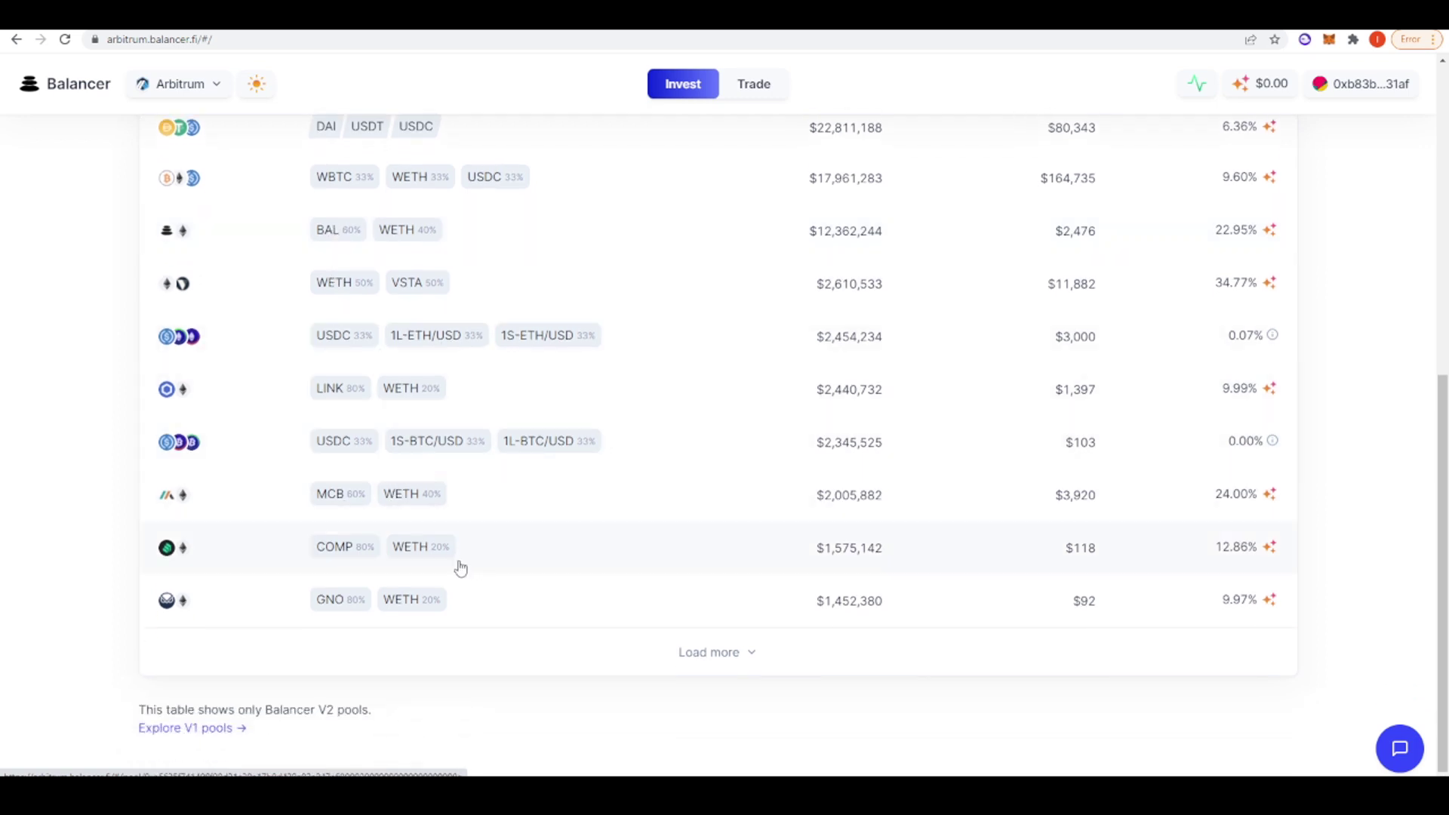
scroll(1384, 550, "up", 4)
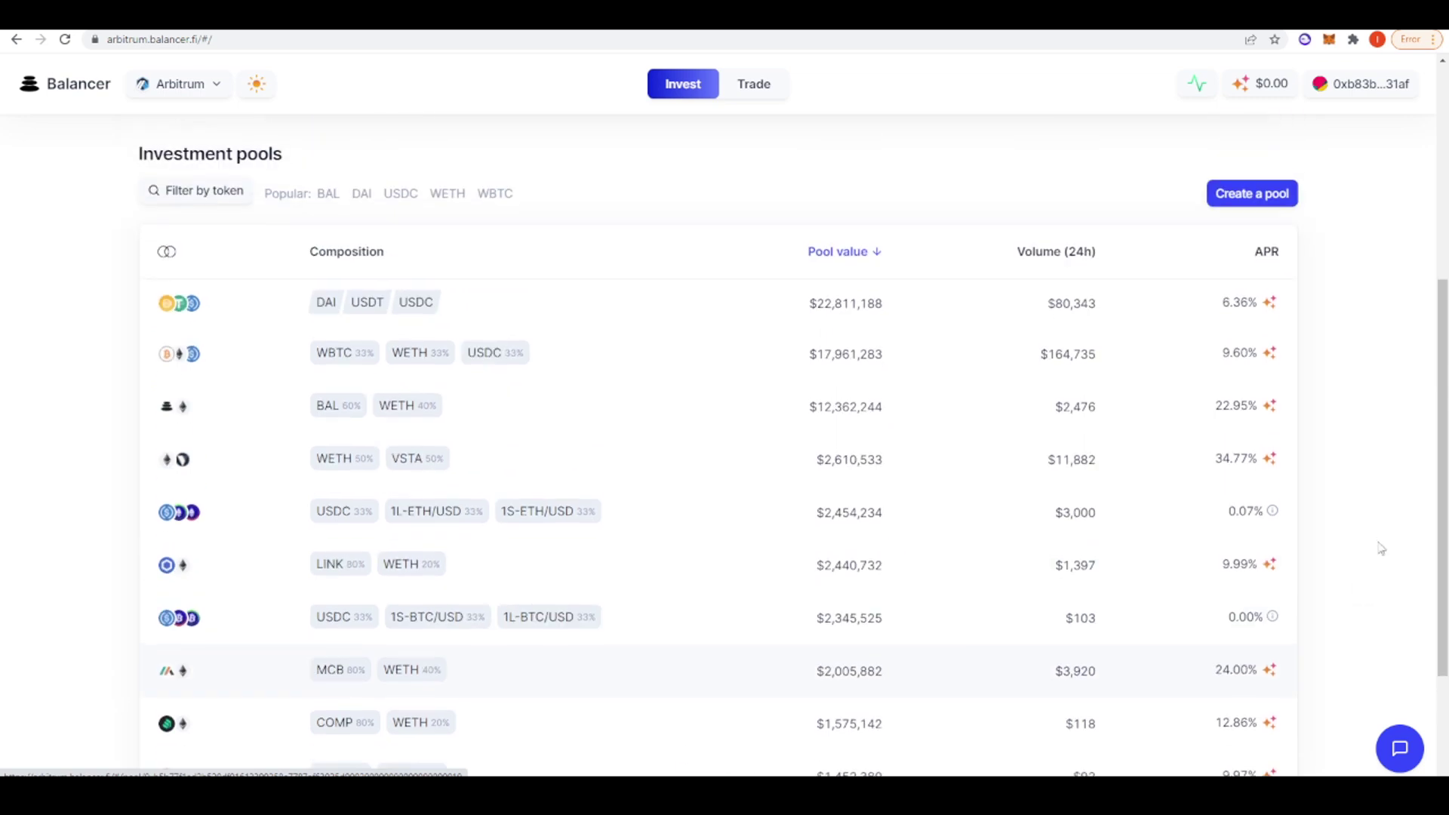
left_click(1266, 375)
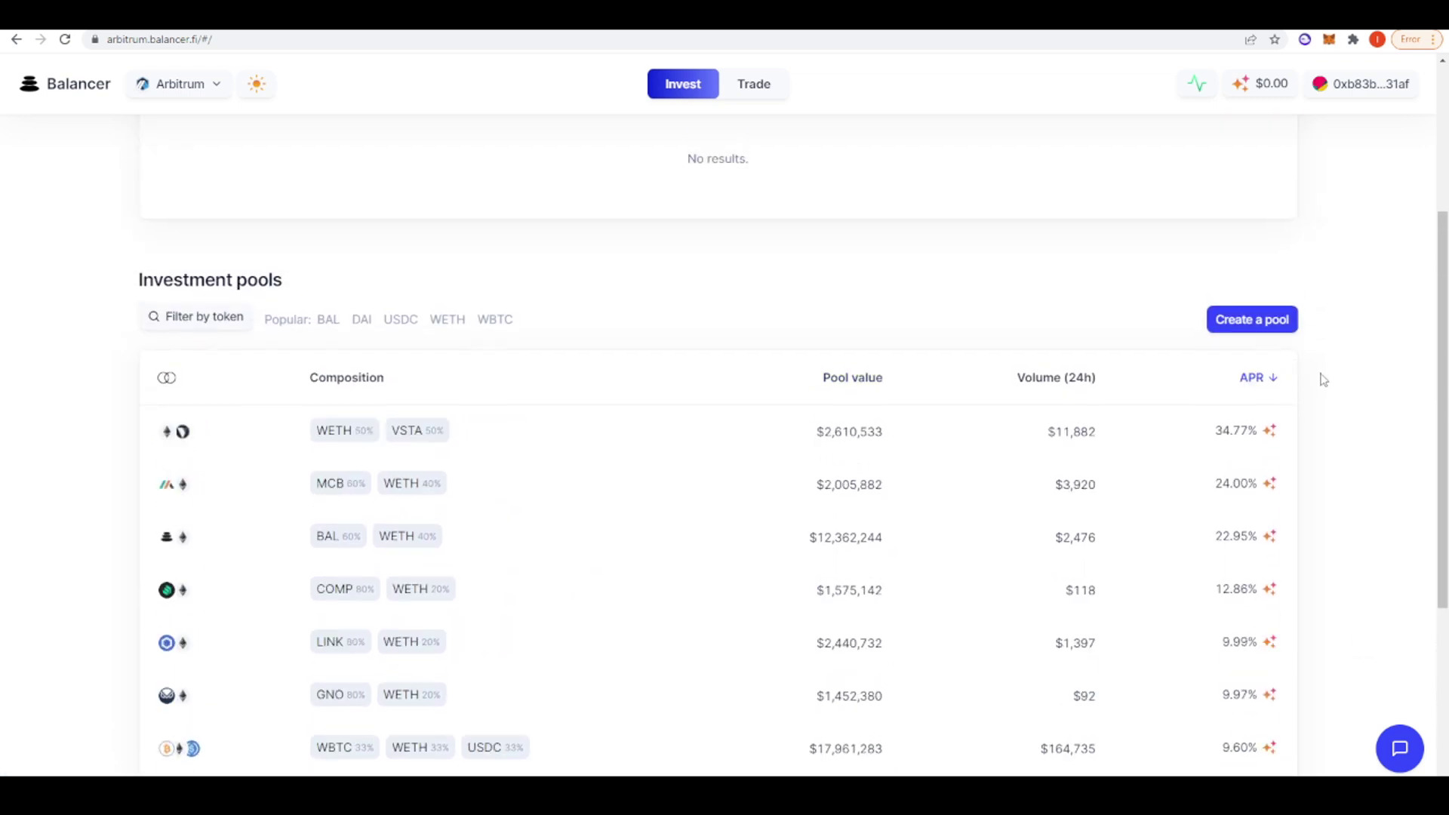
scroll(1334, 381, "down", 1)
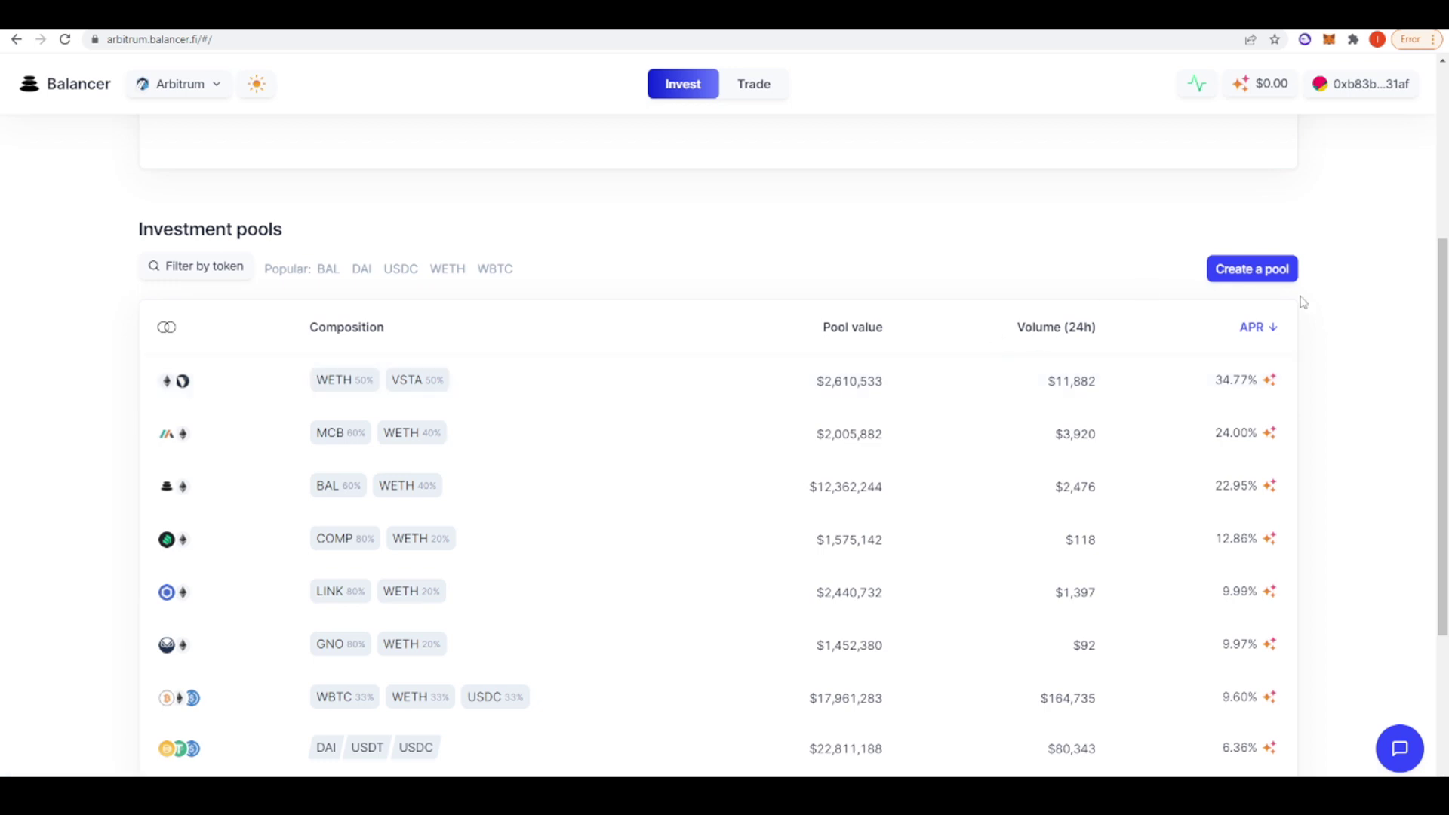
scroll(1350, 423, "down", 3)
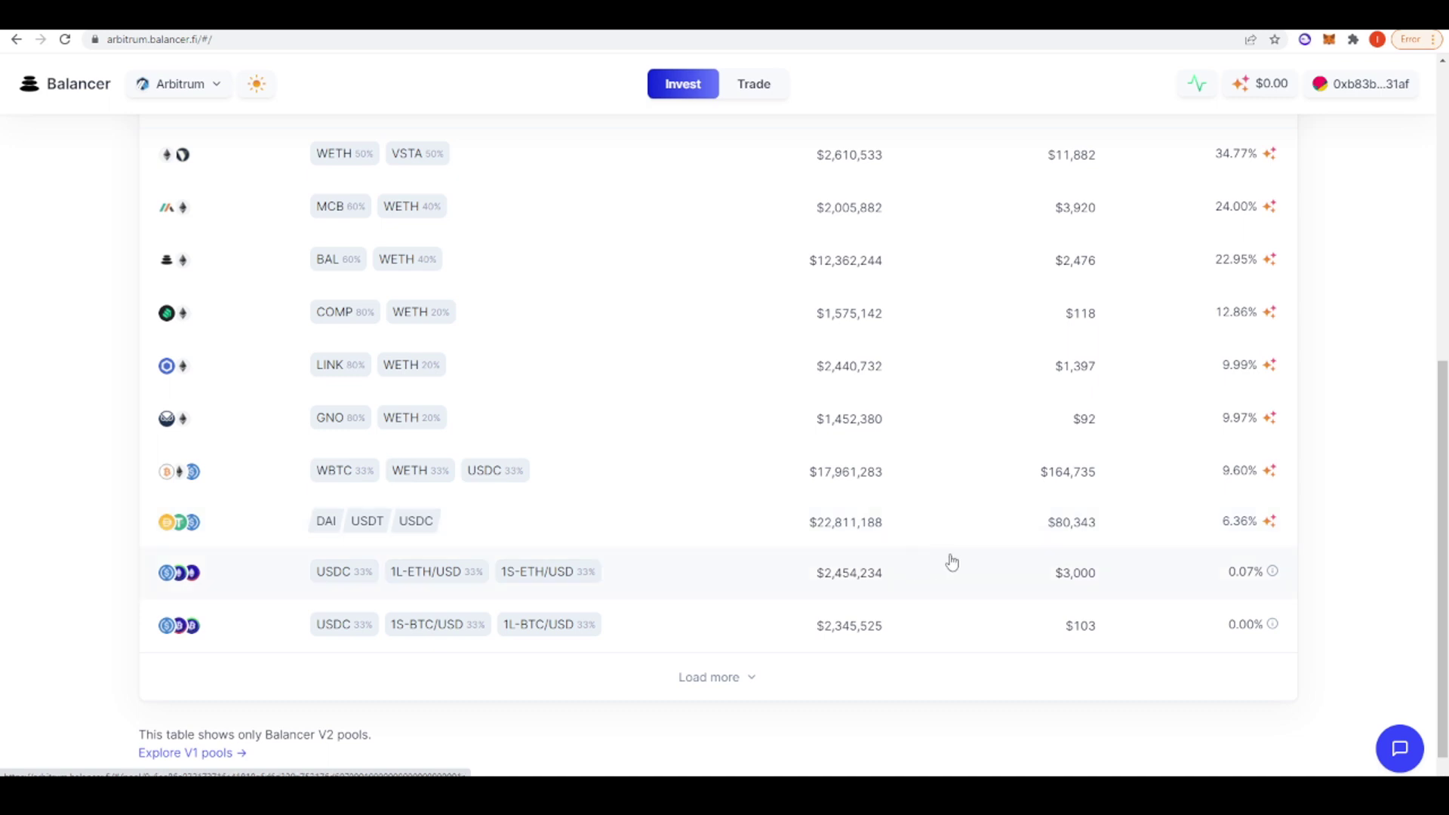
mouse_move(1271, 528)
scroll(1291, 372, "up", 5)
scroll(1358, 381, "up", 2)
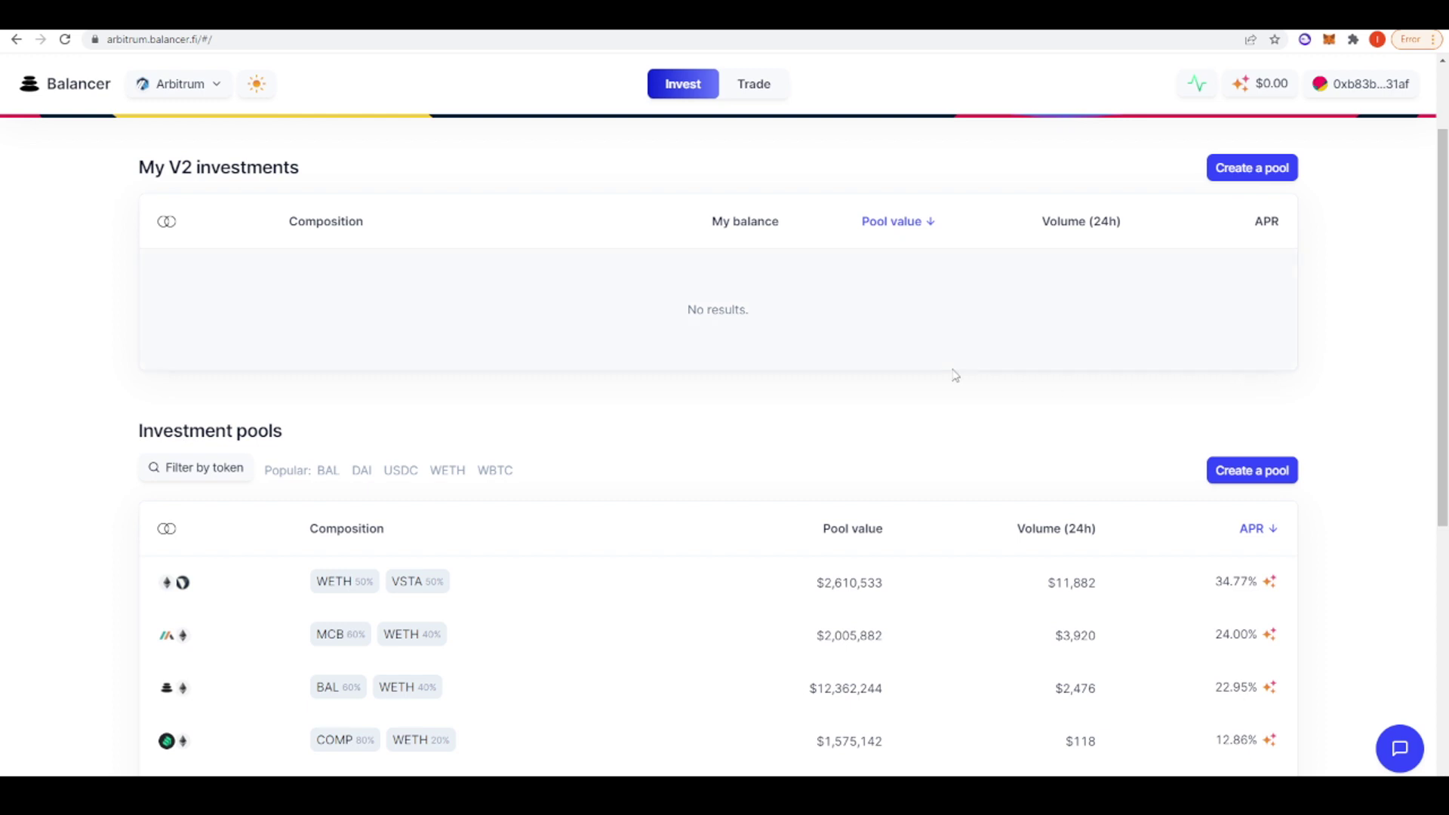
scroll(771, 221, "up", 2)
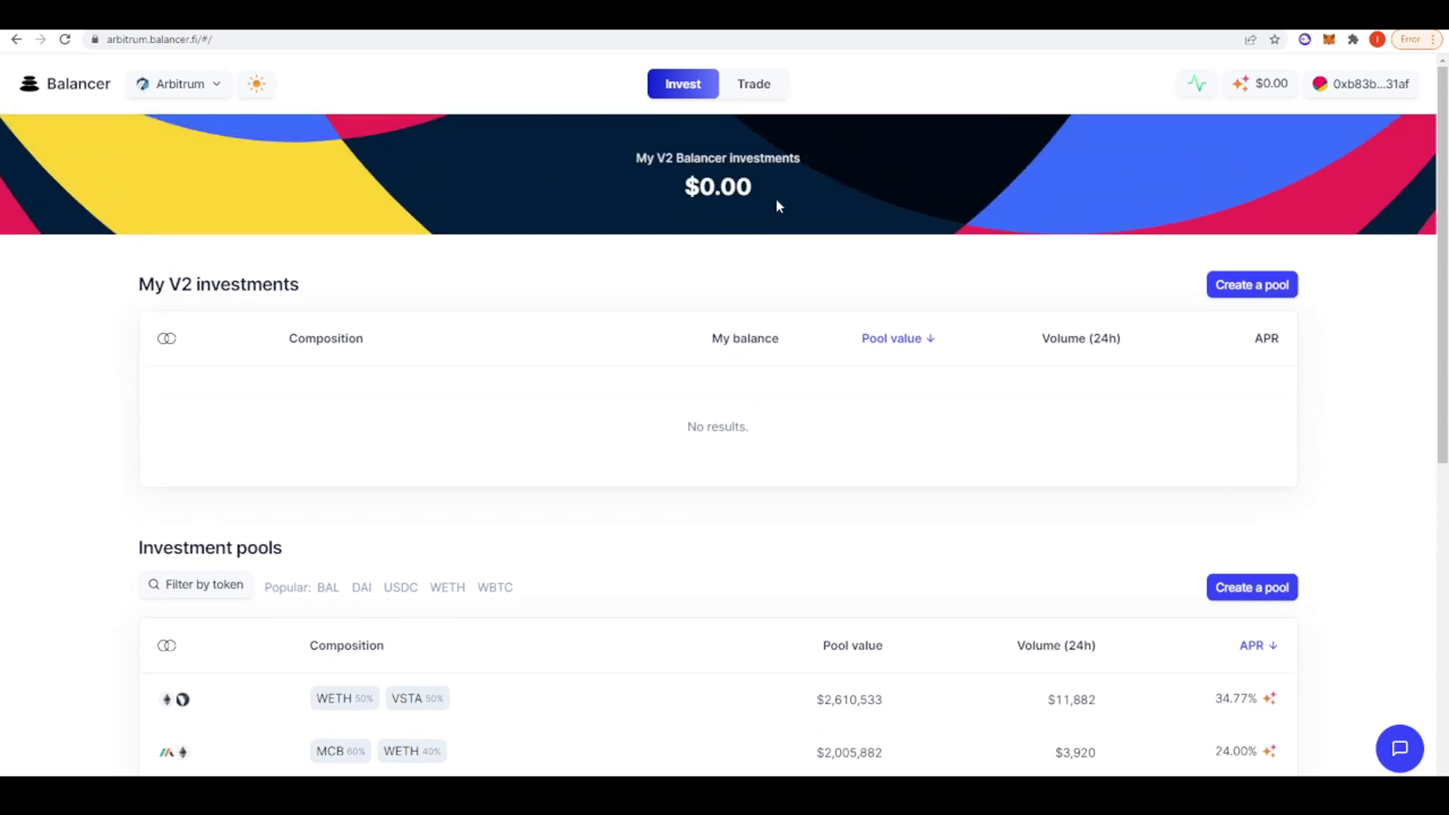
left_click(742, 88)
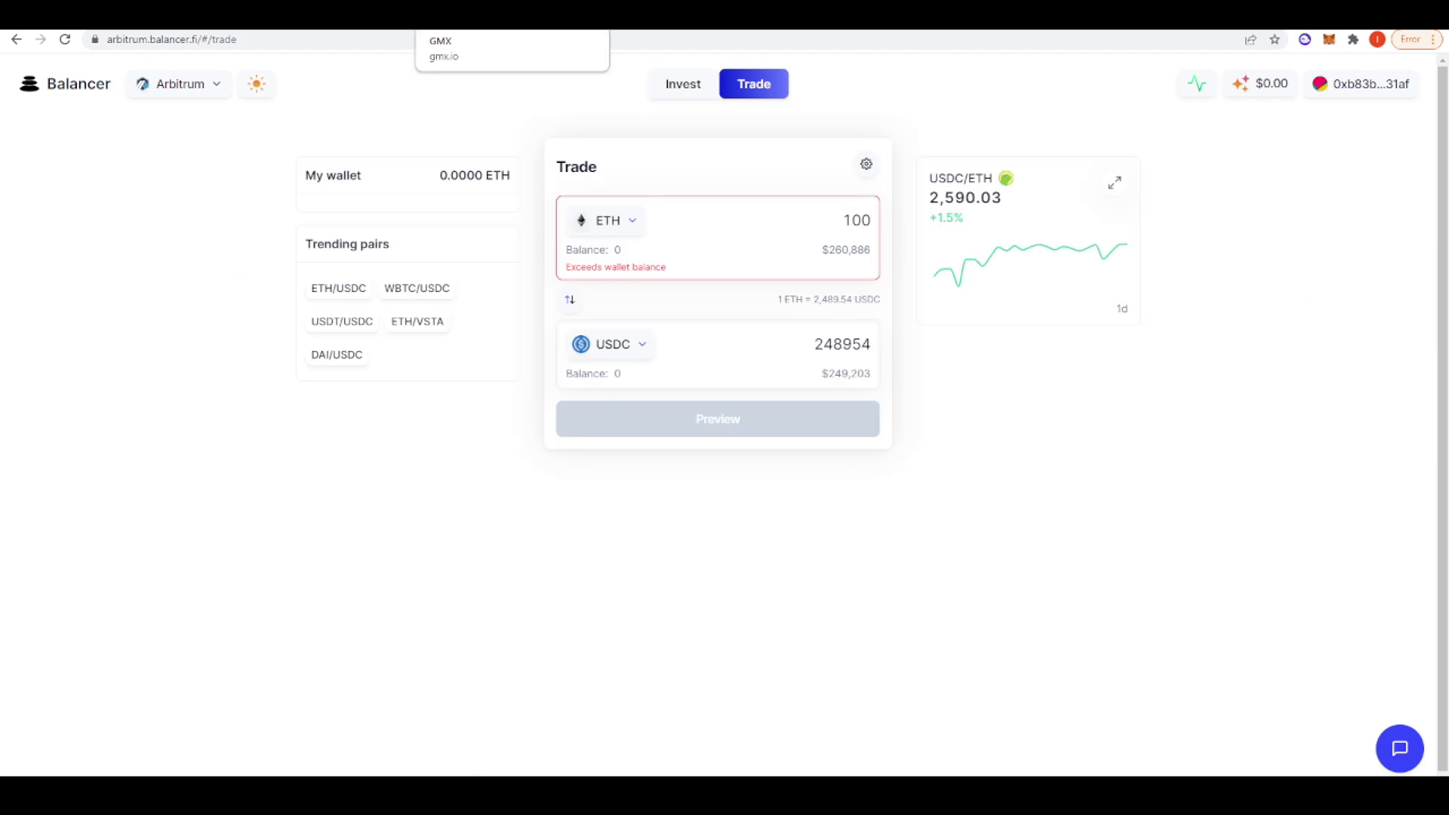
Step: On GMX's ETH/USD trading page, push long leverage to the 30.50x maximum, then go to Earn
left_click(490, 16)
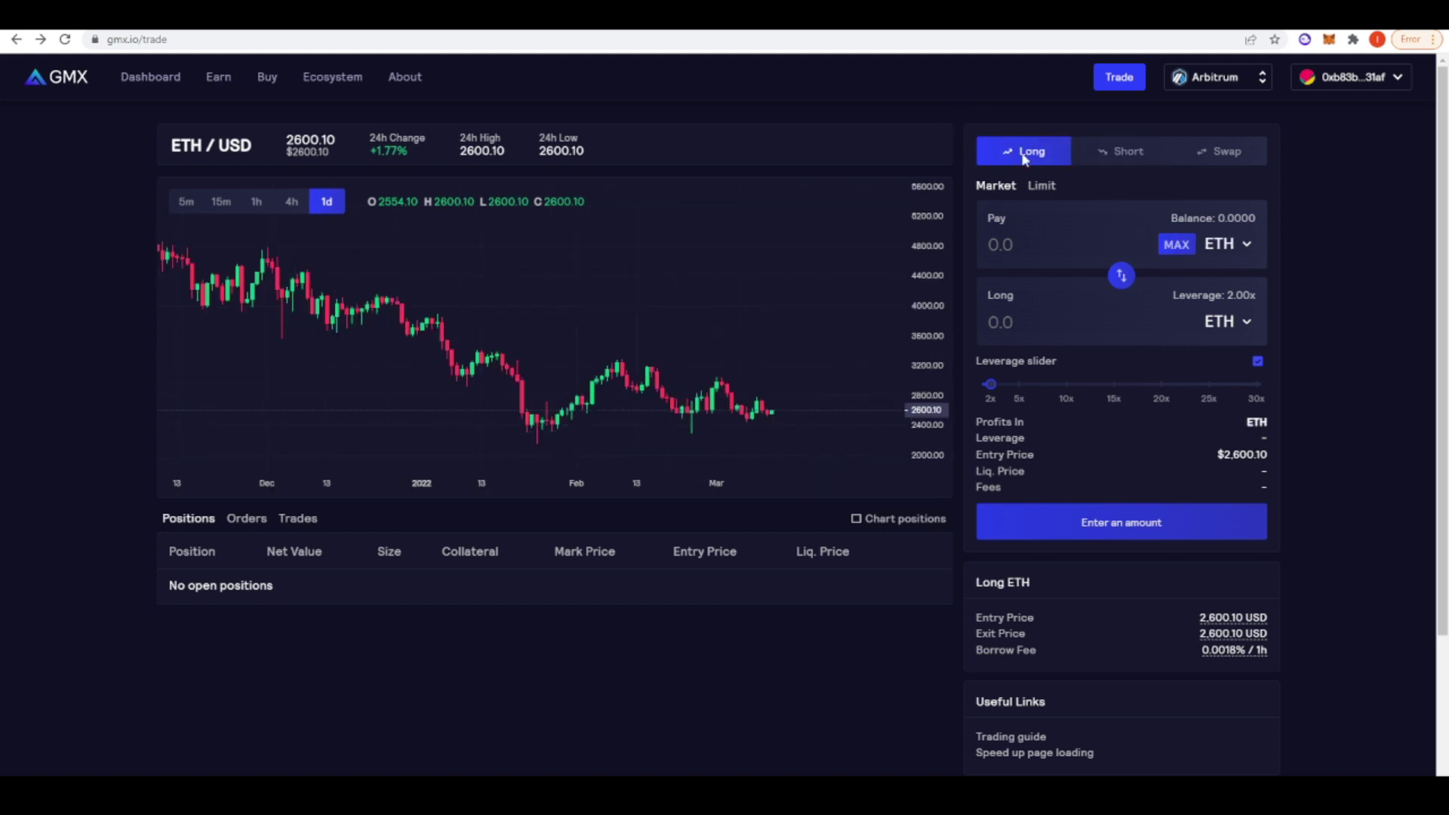
left_click(1254, 383)
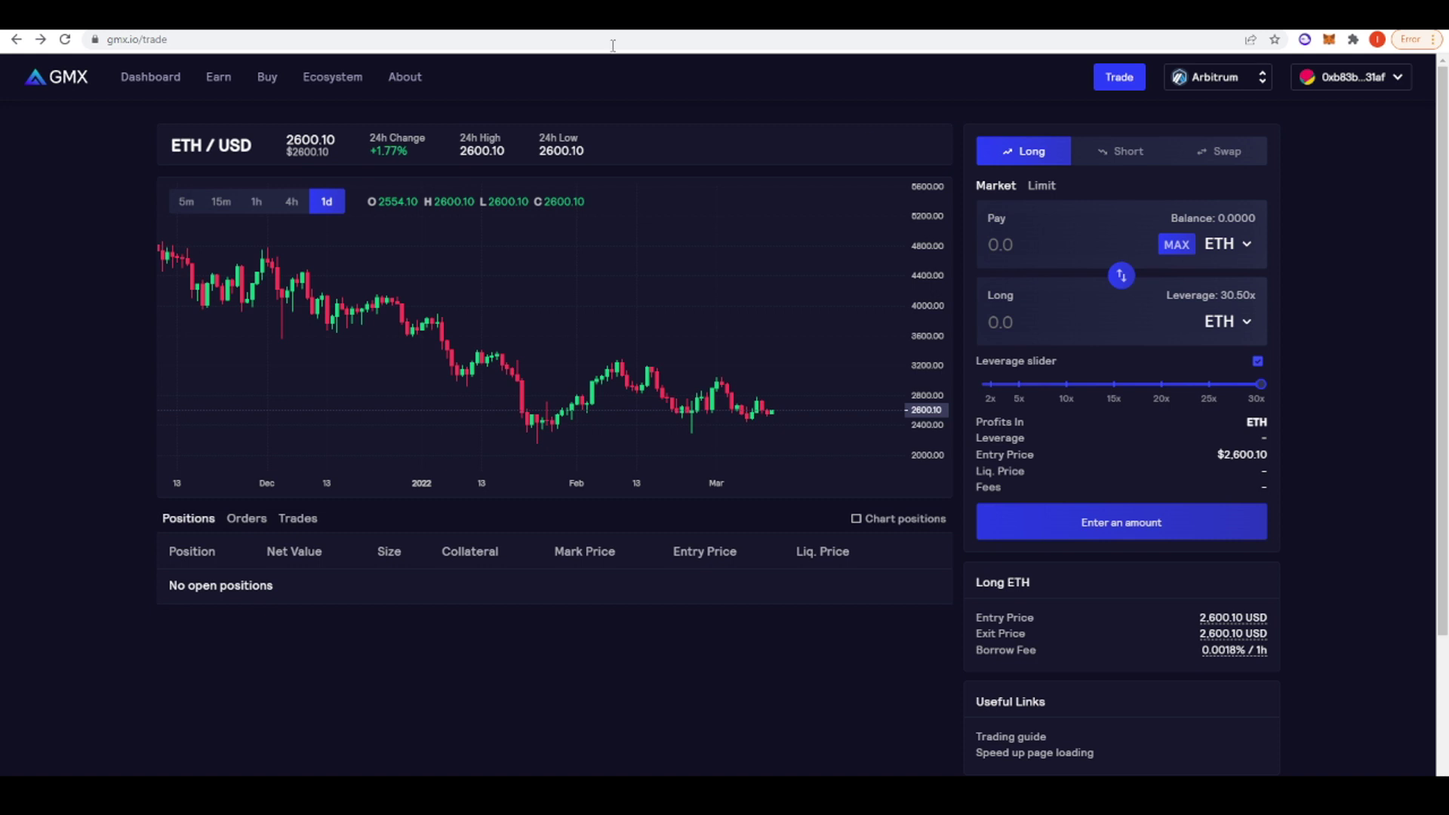
scroll(974, 214, "down", 1)
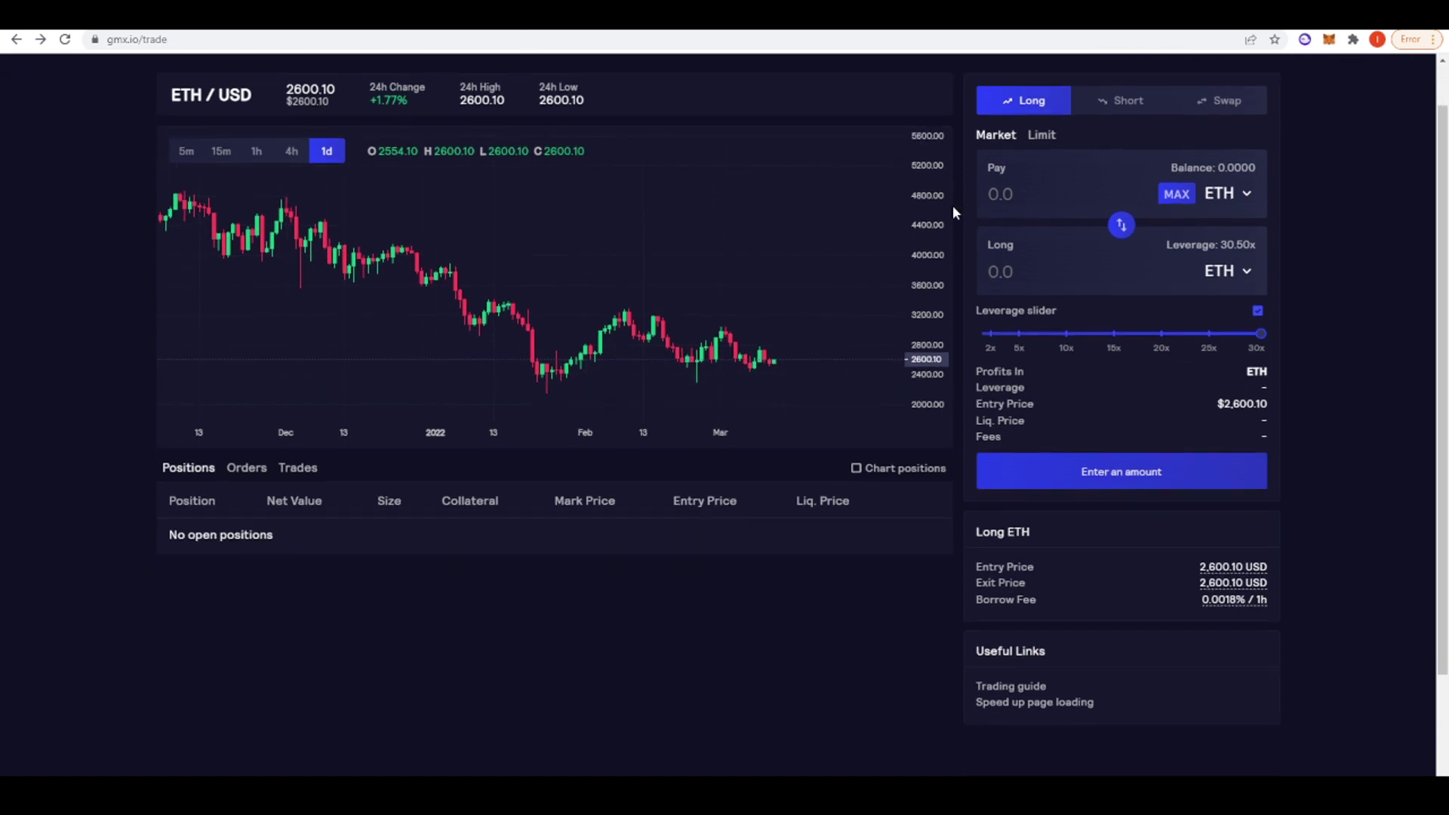
scroll(954, 212, "up", 1)
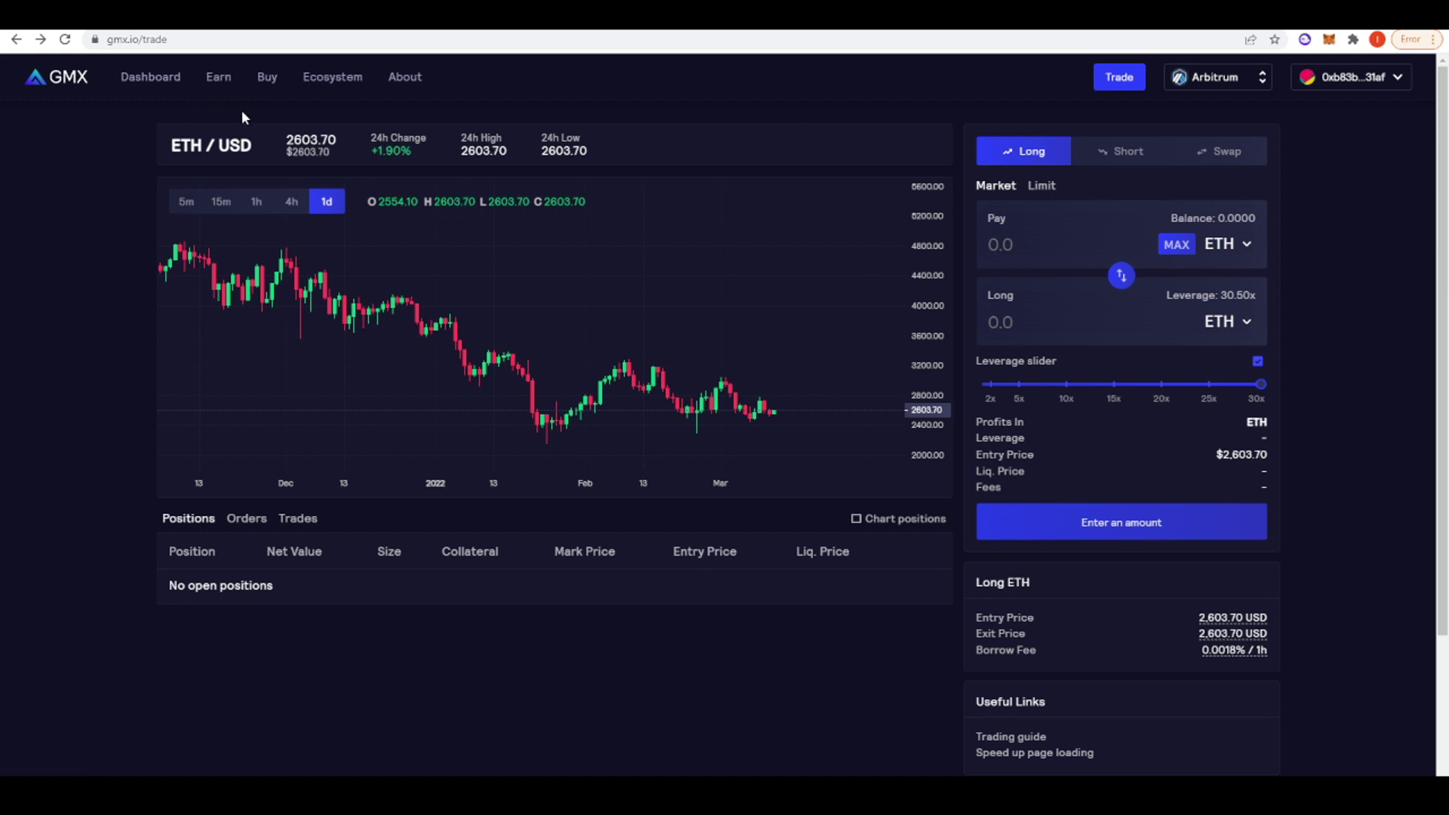
left_click(219, 78)
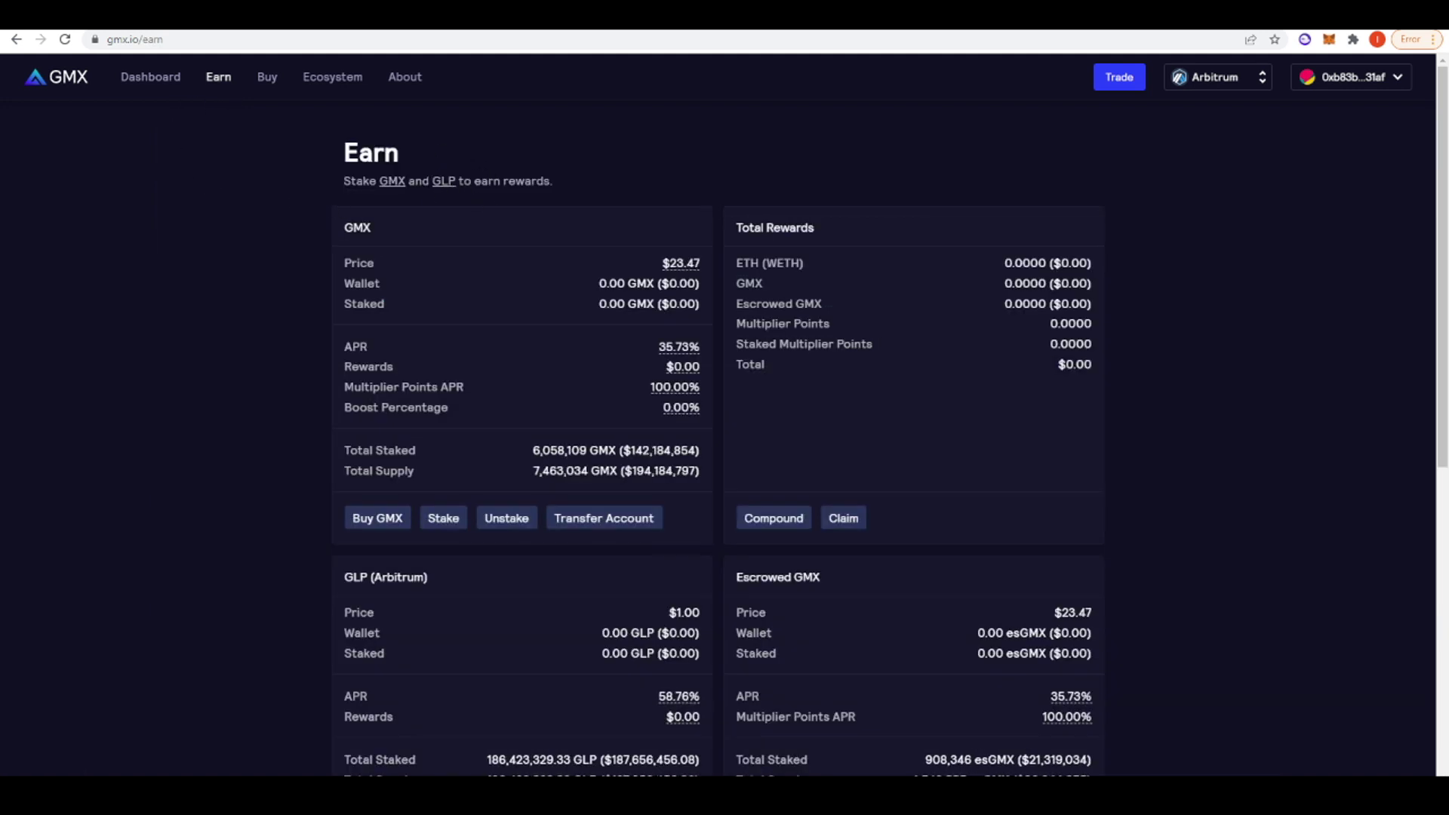
Step: Open GMX's Buy / Sell GLP page (GLP $1.00, 58.76% APR) and review its Save on Fees table
scroll(305, 197, "down", 2)
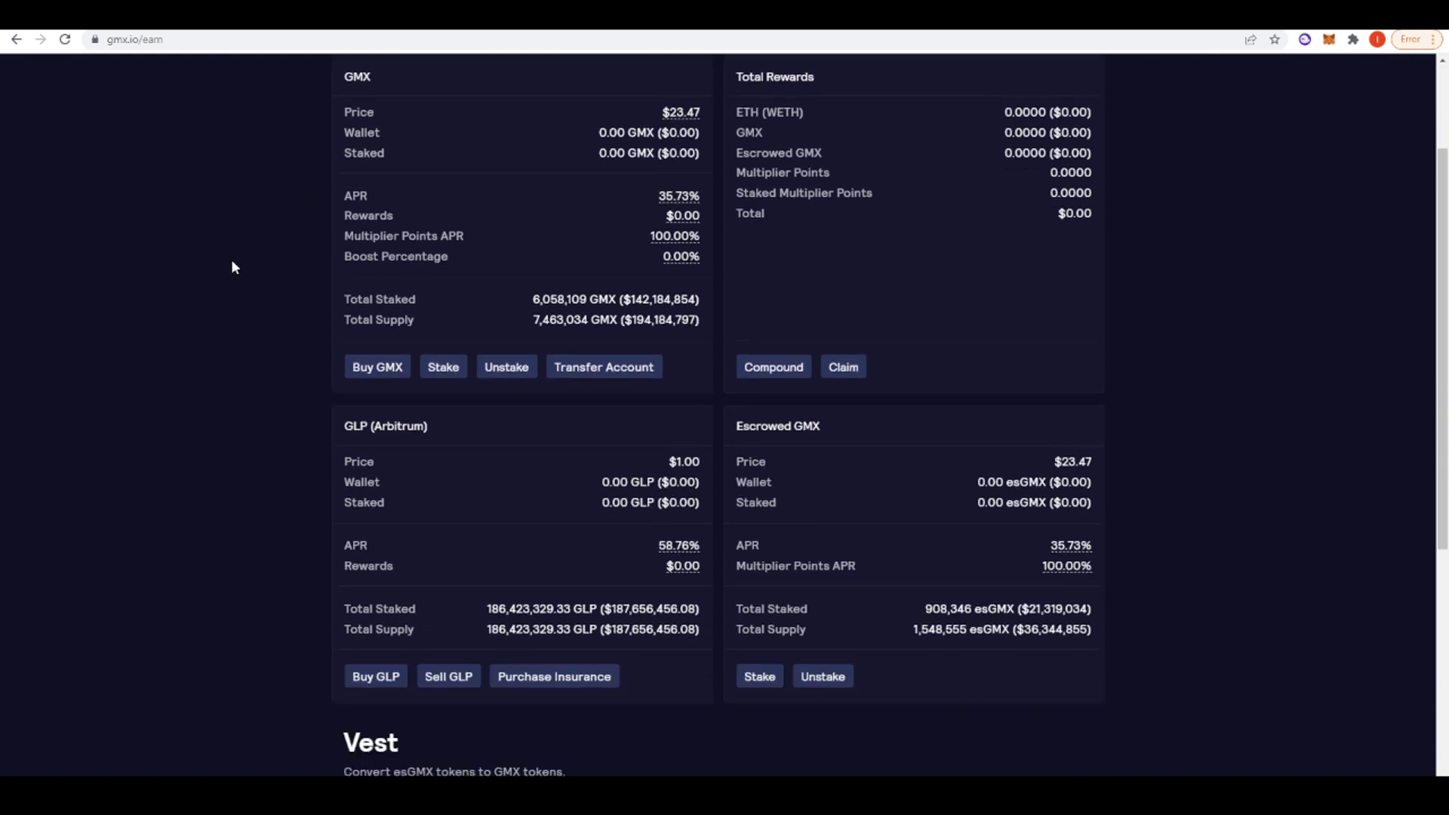
left_click(369, 681)
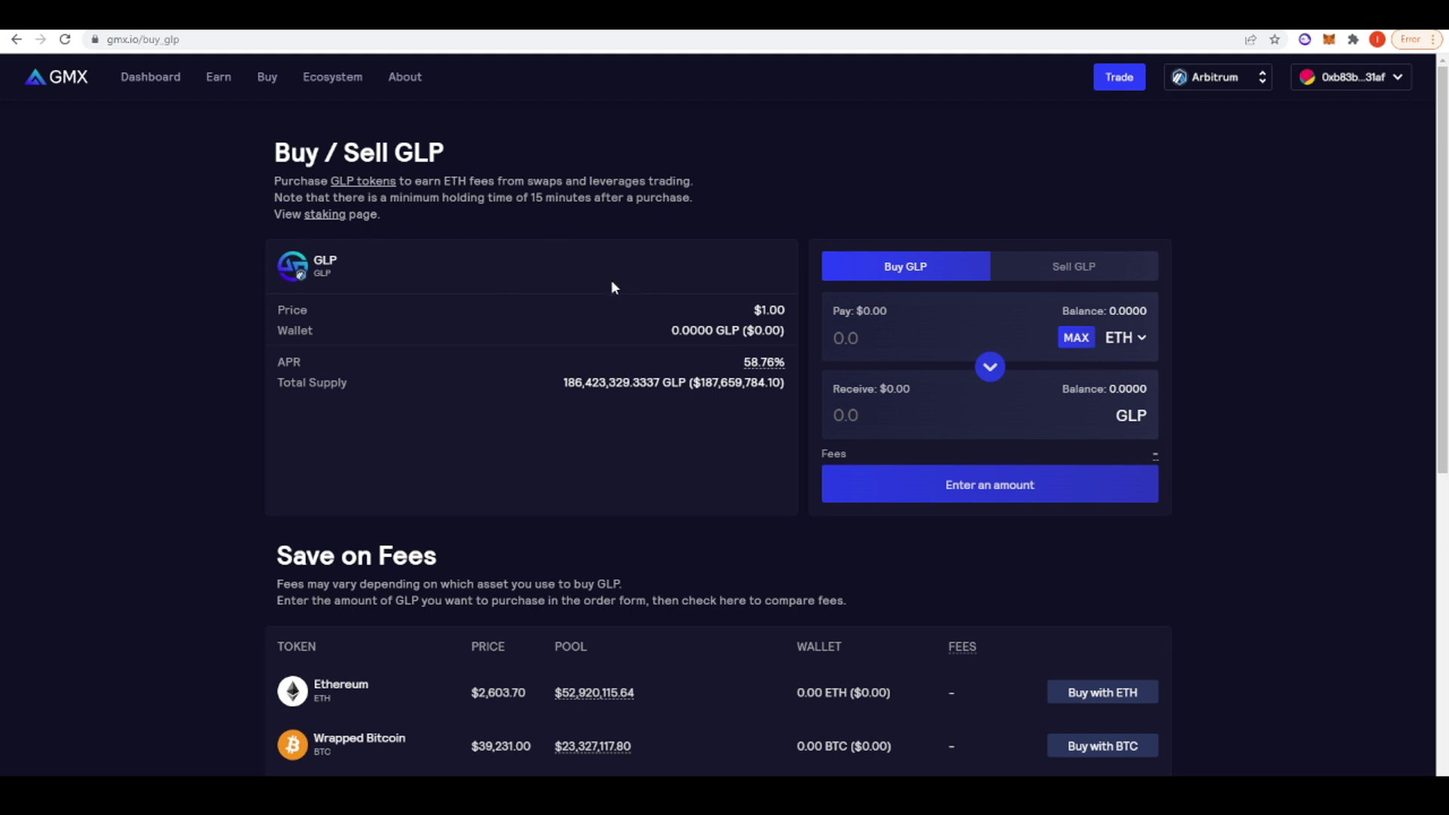
scroll(609, 283, "down", 1)
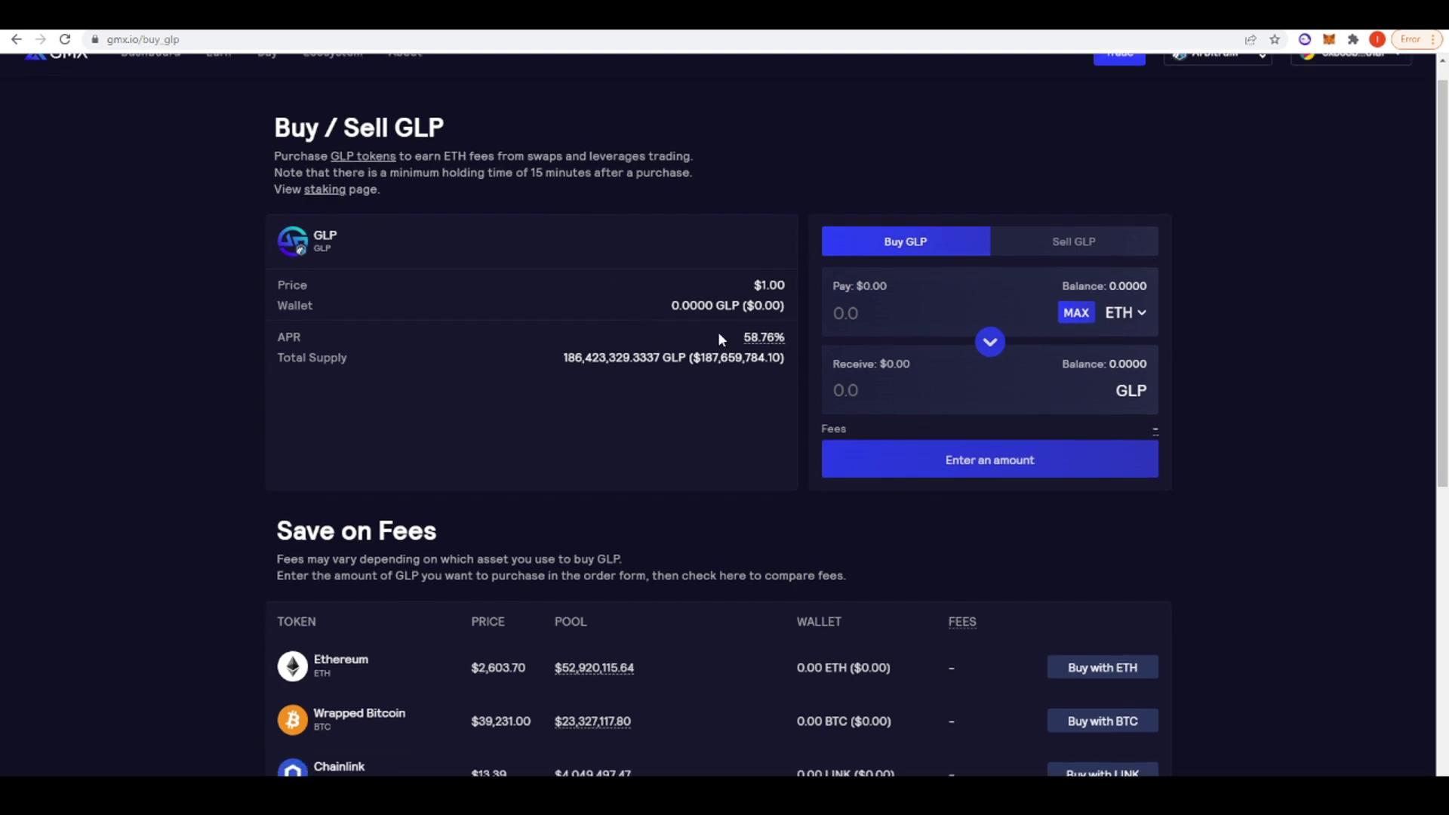
mouse_move(767, 346)
scroll(653, 413, "up", 1)
scroll(649, 300, "down", 3)
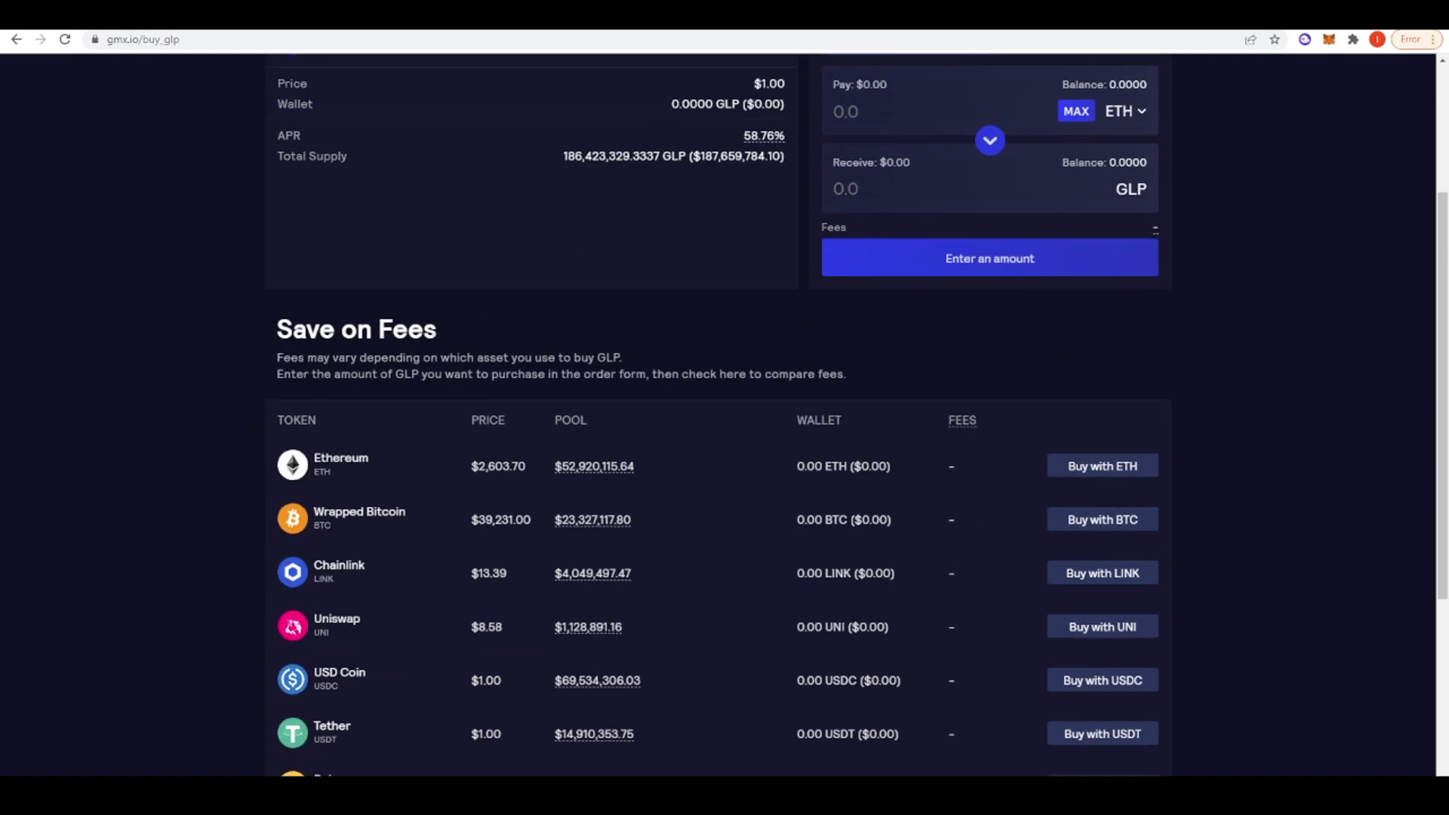
scroll(300, 309, "down", 2)
scroll(236, 321, "down", 1)
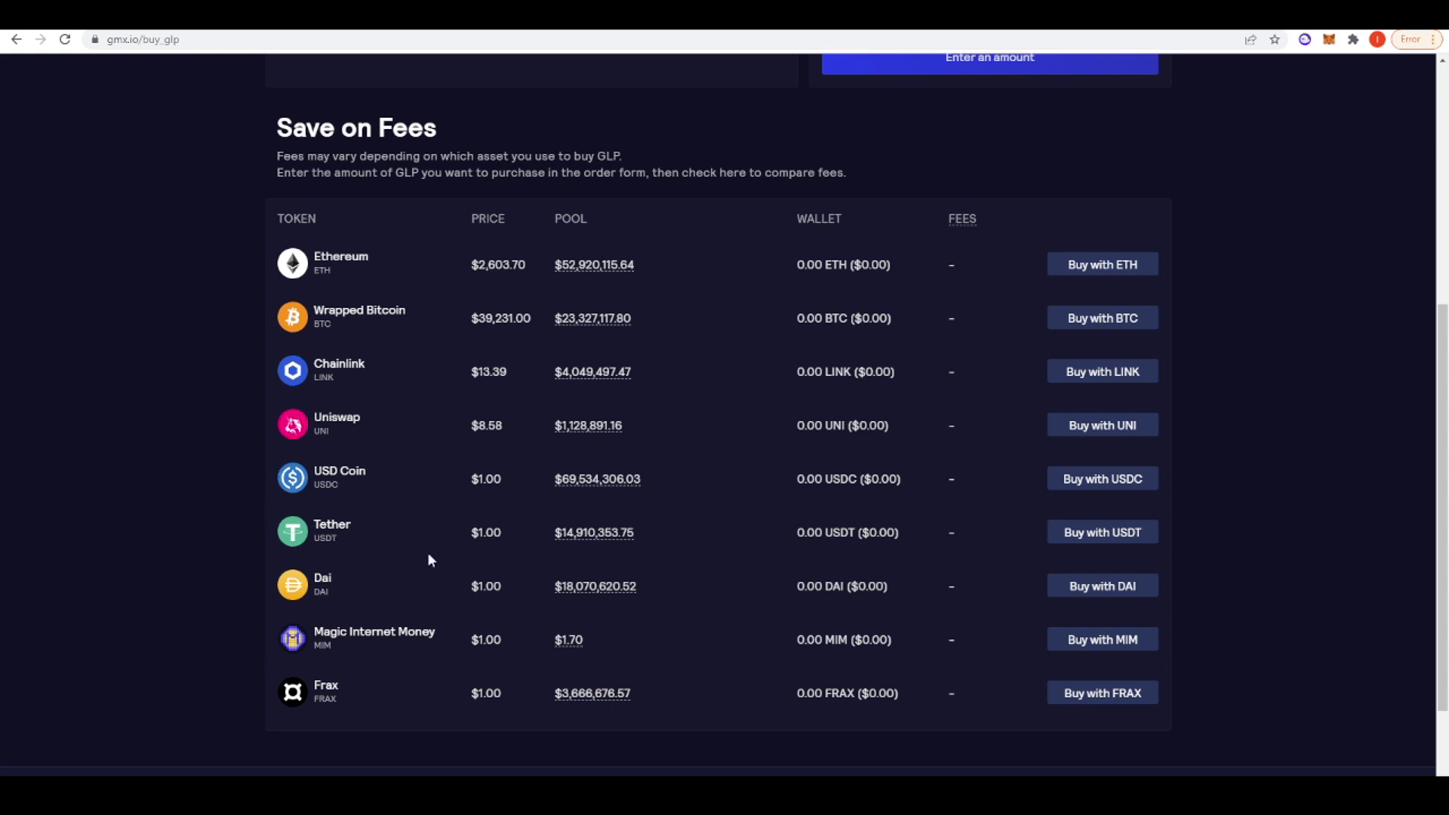
scroll(430, 558, "up", 6)
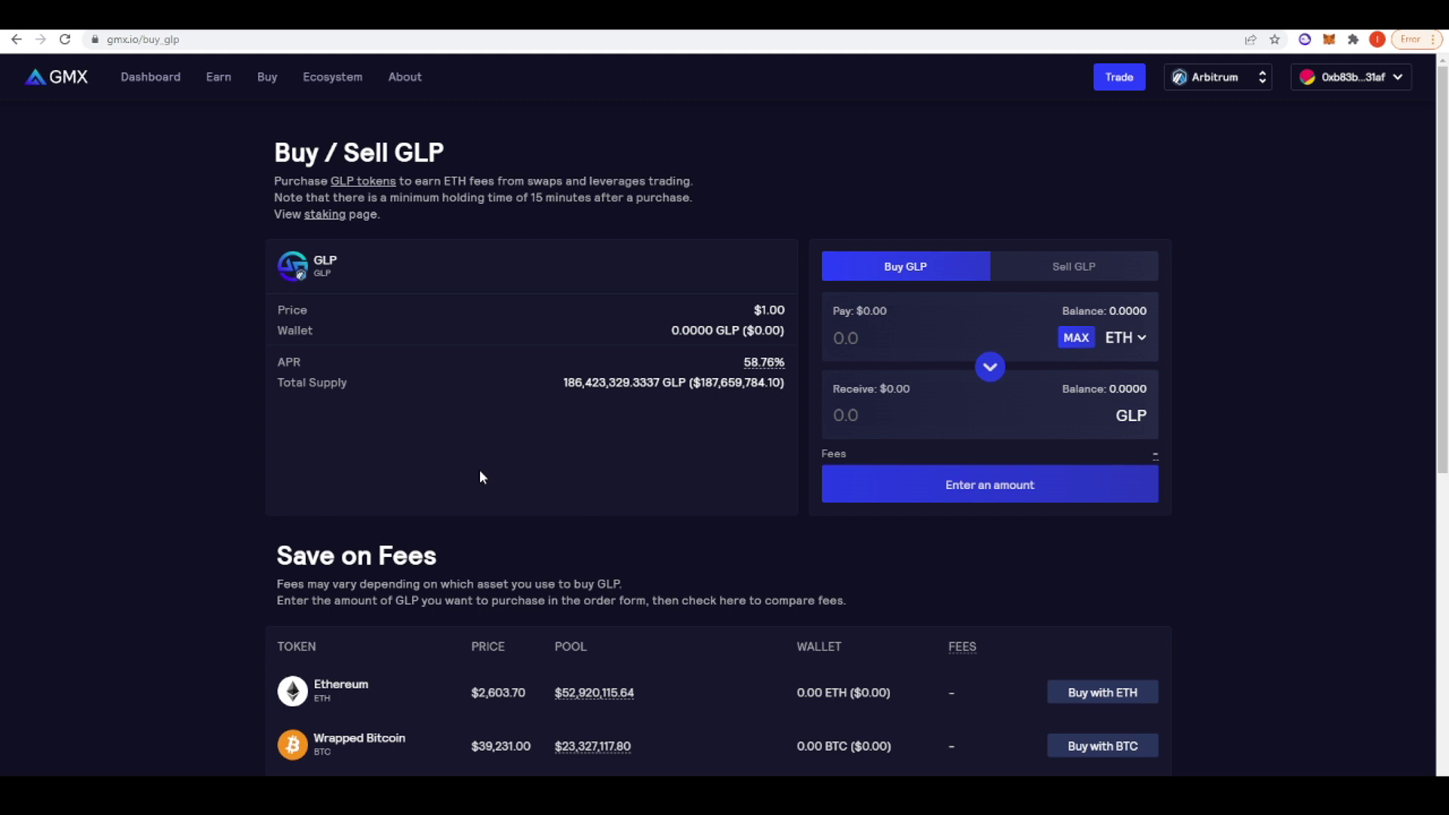
Step: Switch to Cap Finance's ETH-USD trading page and set the order leverage to 6x
left_click(520, 28)
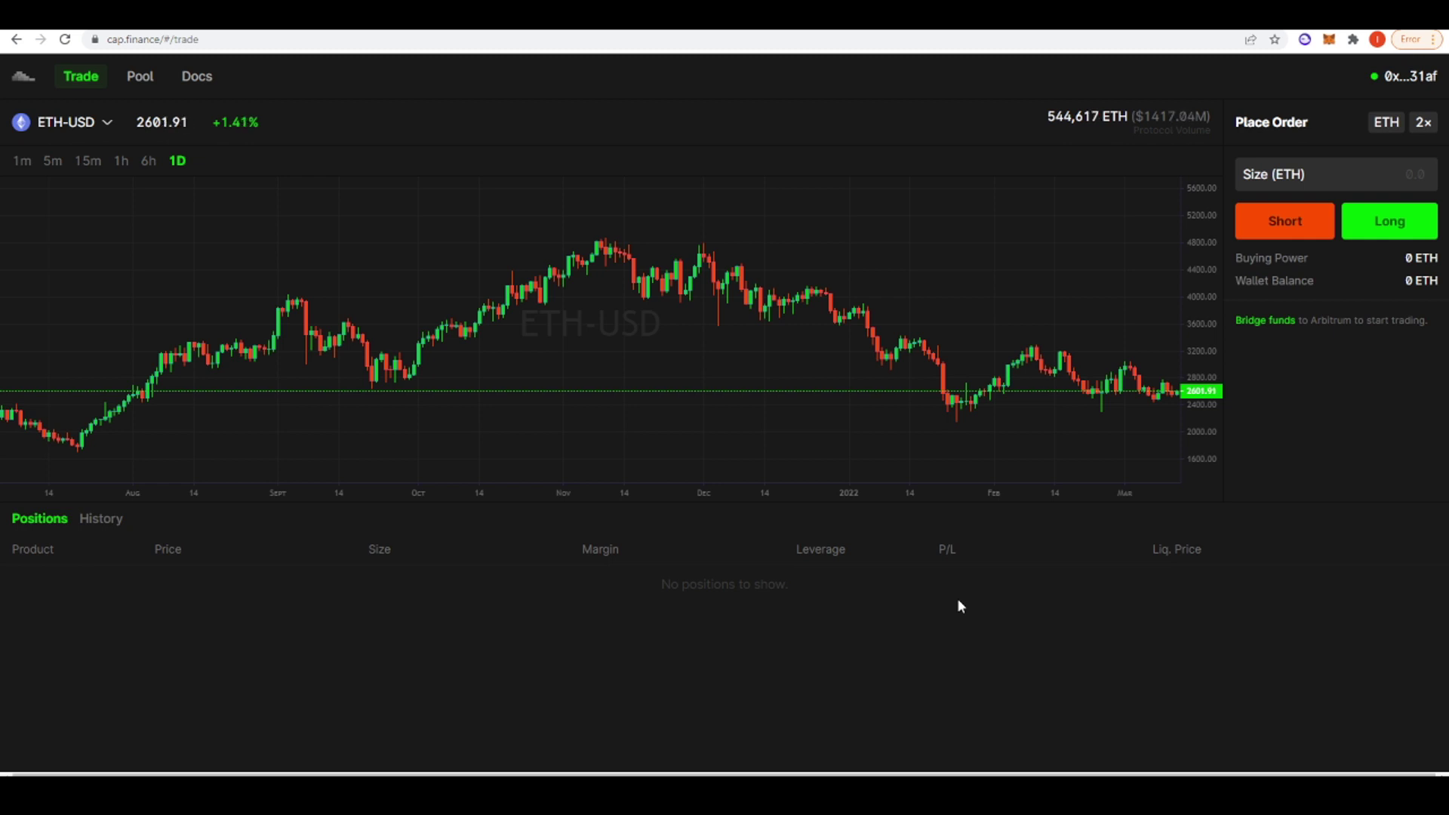
left_click(1426, 123)
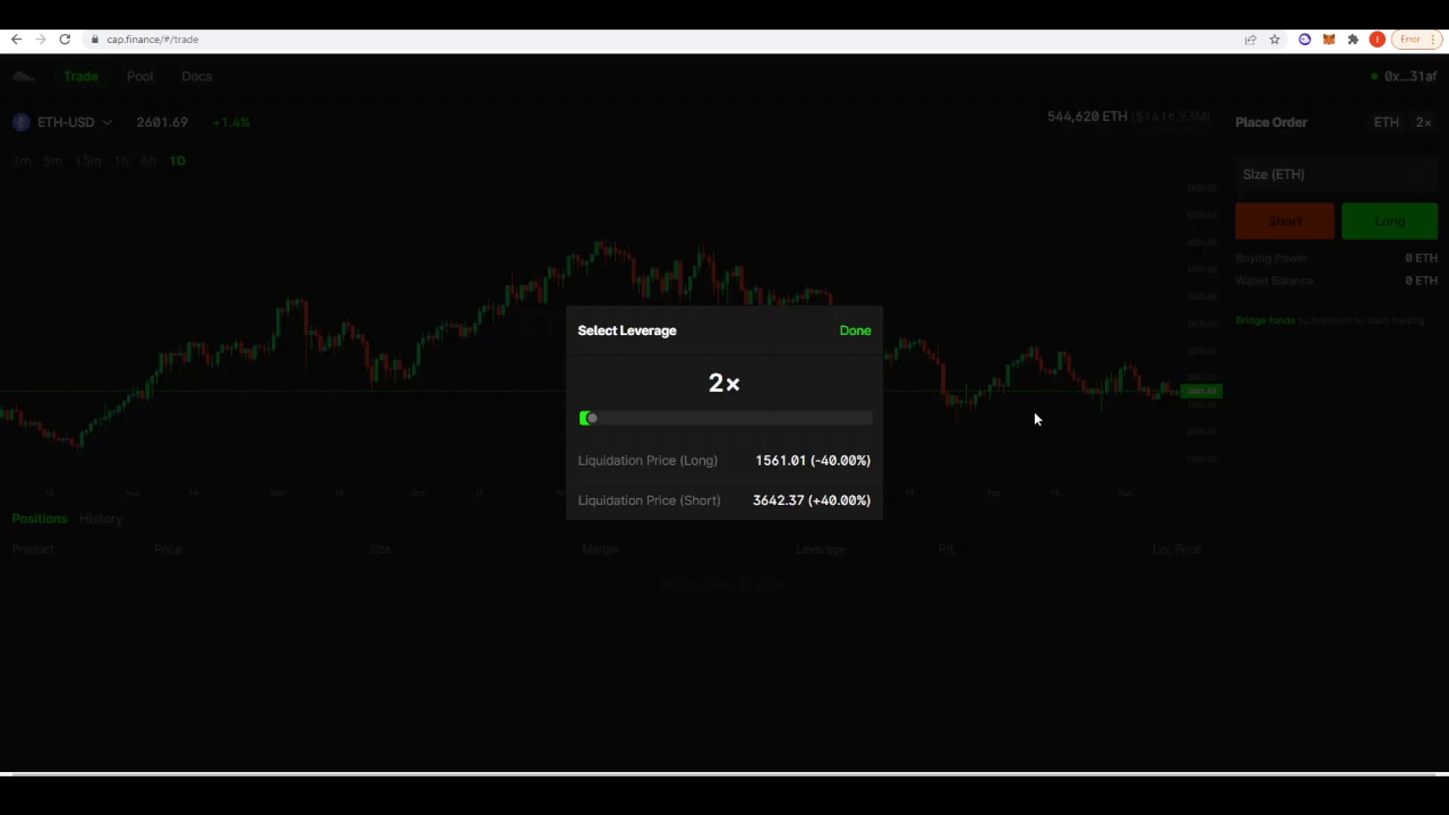
left_click_drag(847, 416, 895, 425)
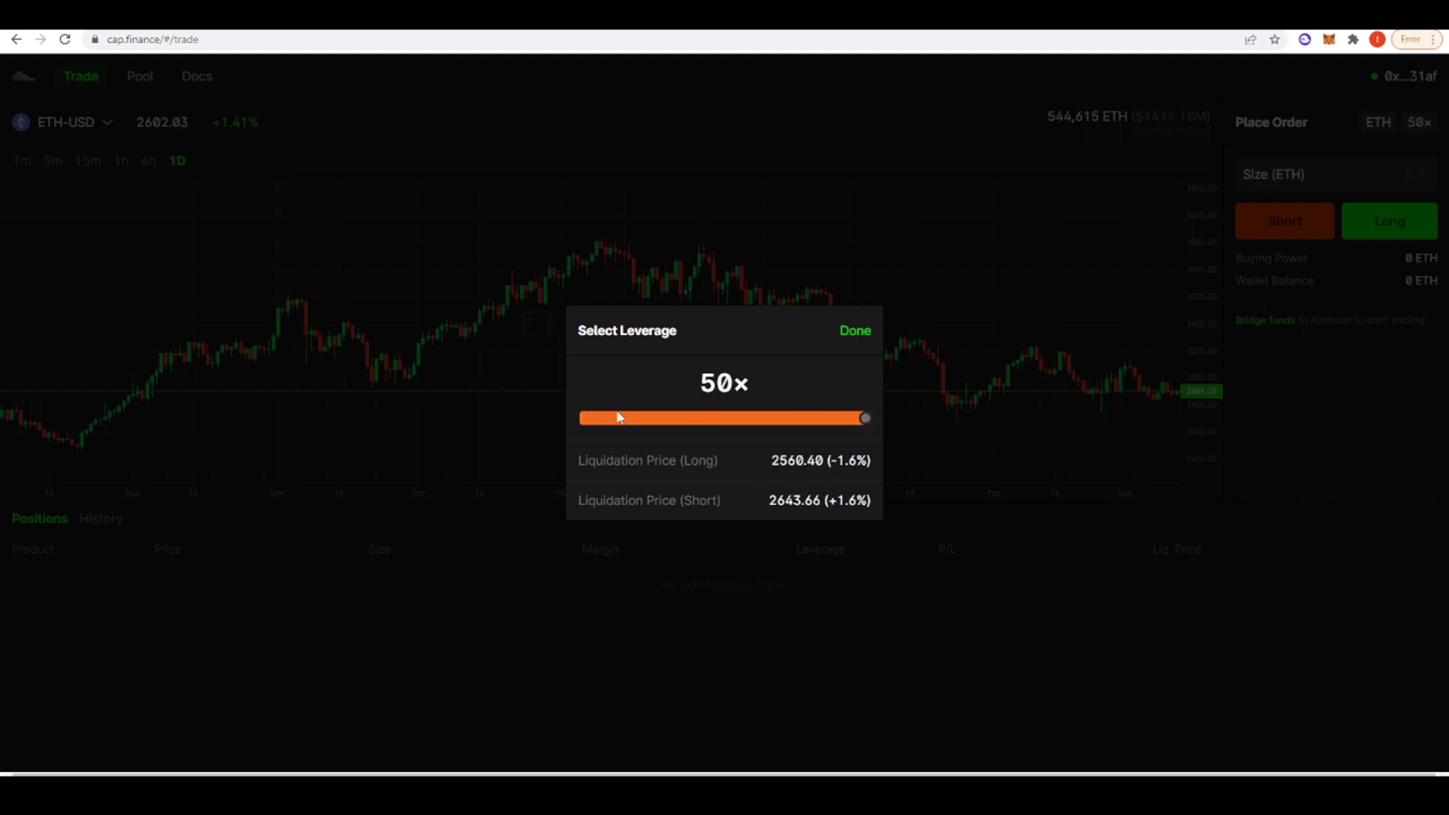
mouse_move(618, 415)
left_mouse_down()
mouse_move(640, 418)
mouse_move(597, 417)
mouse_move(615, 417)
left_mouse_up()
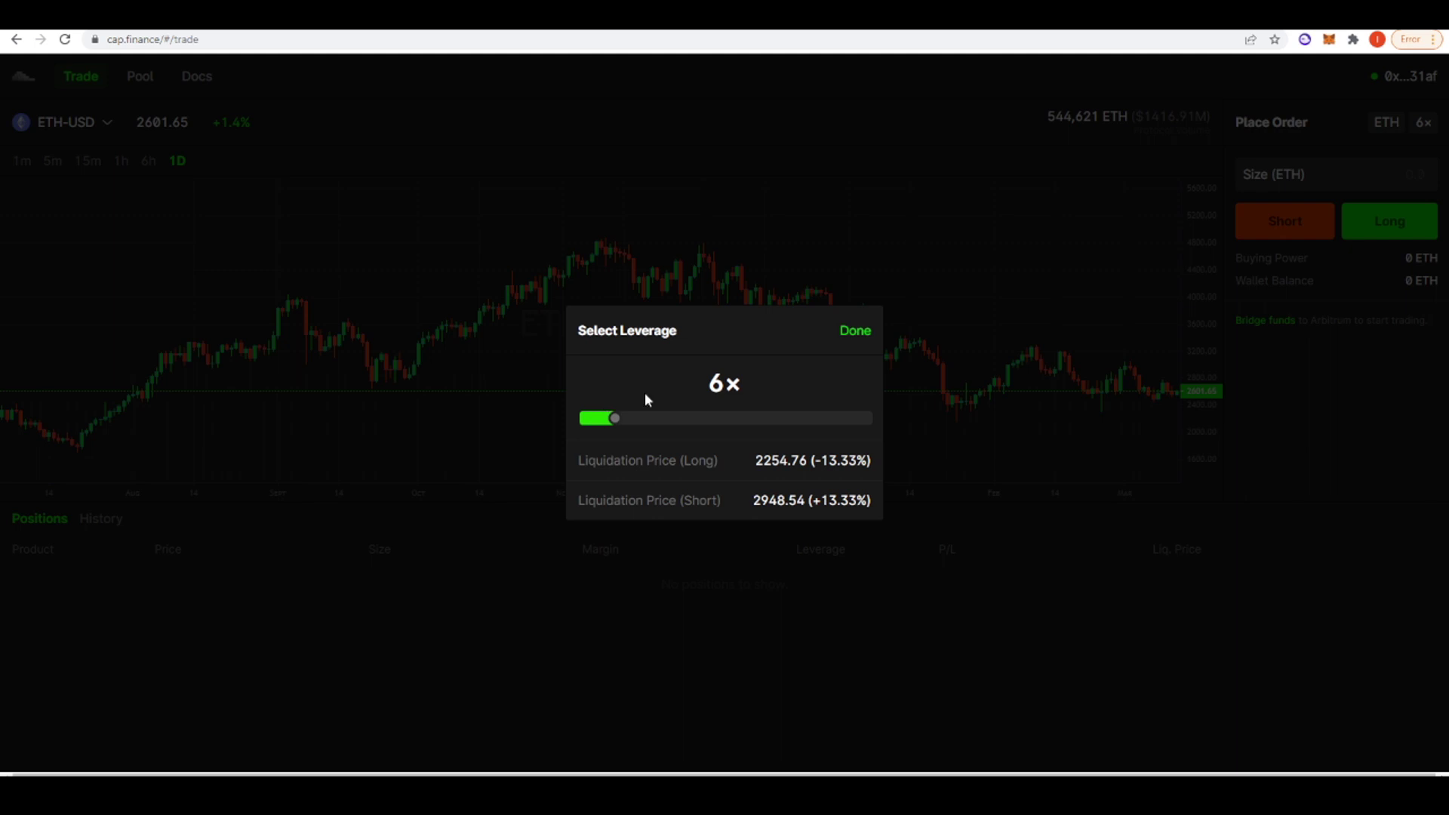
left_click(846, 335)
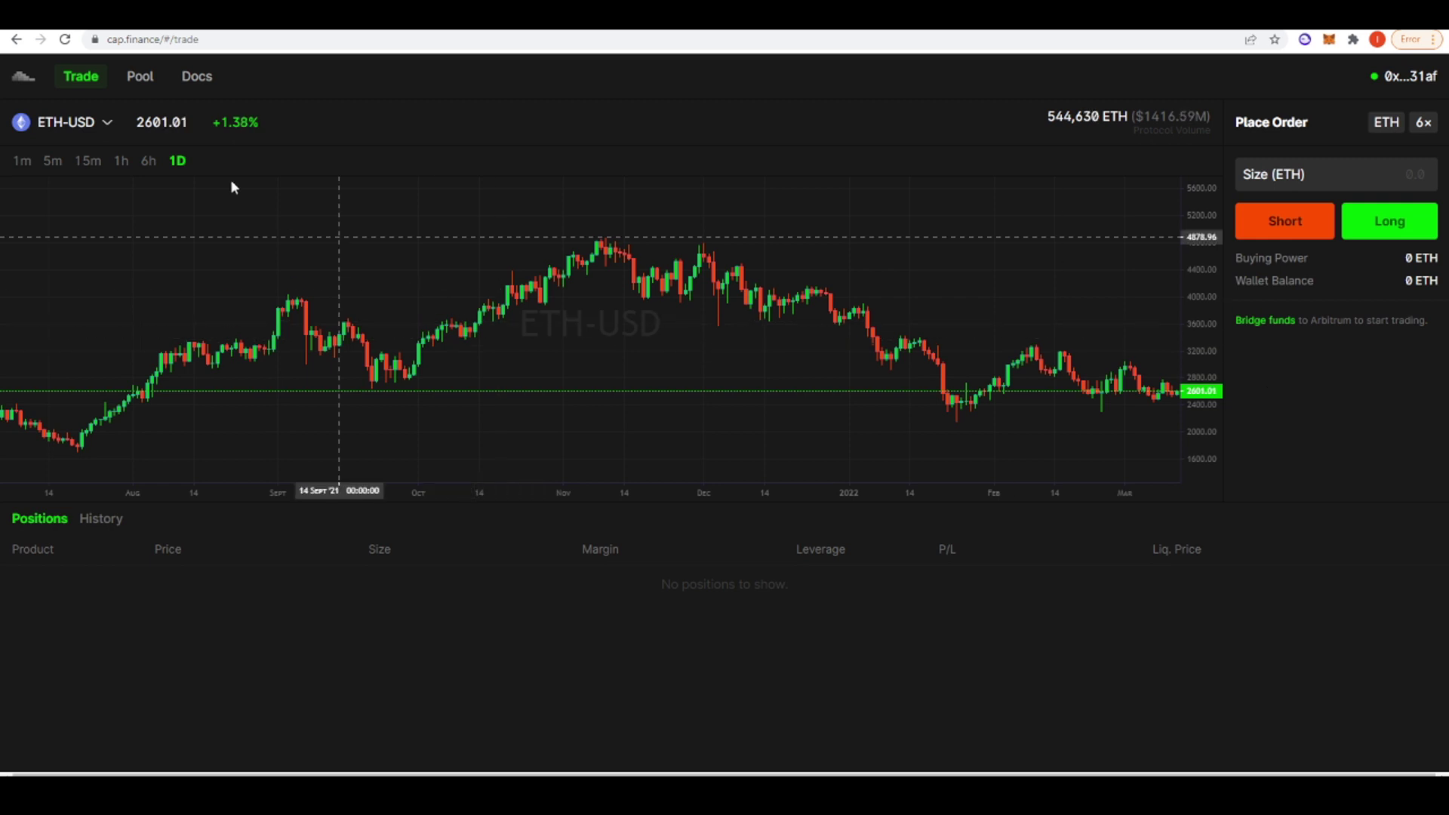
Step: Keep ETH-USD as the traded product, then head to the Pool page
left_click(60, 124)
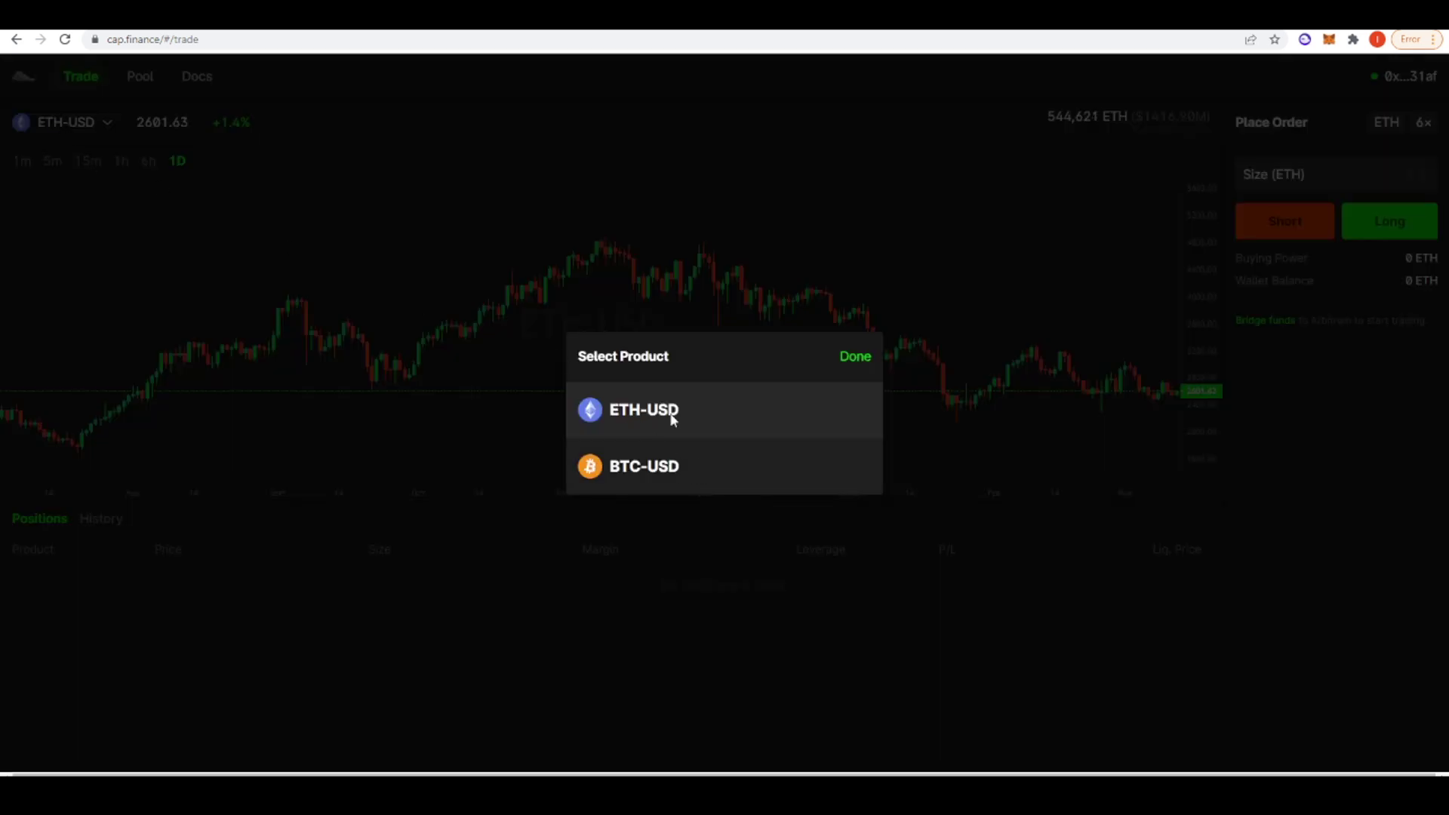
left_click(404, 159)
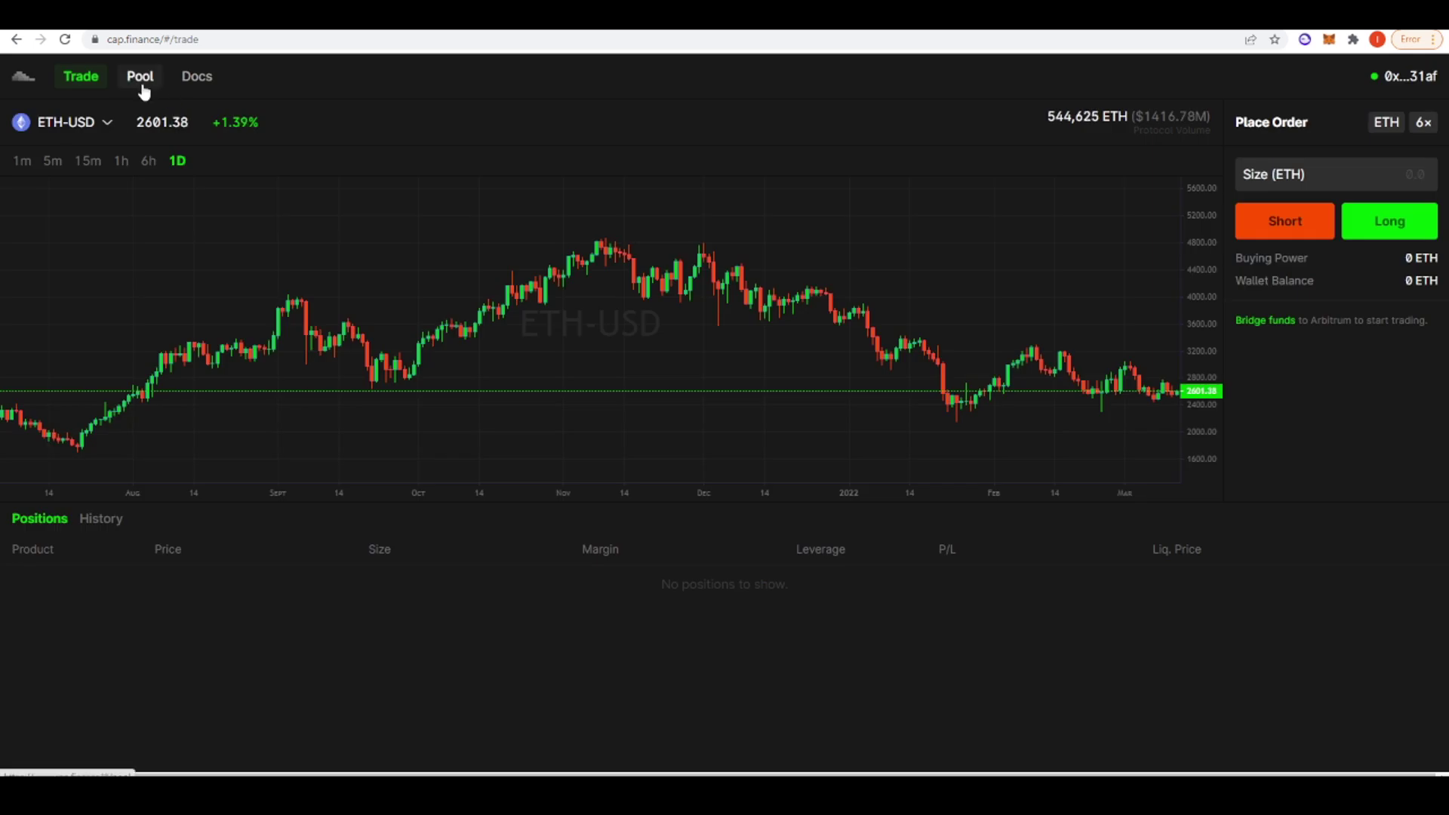
left_click(140, 78)
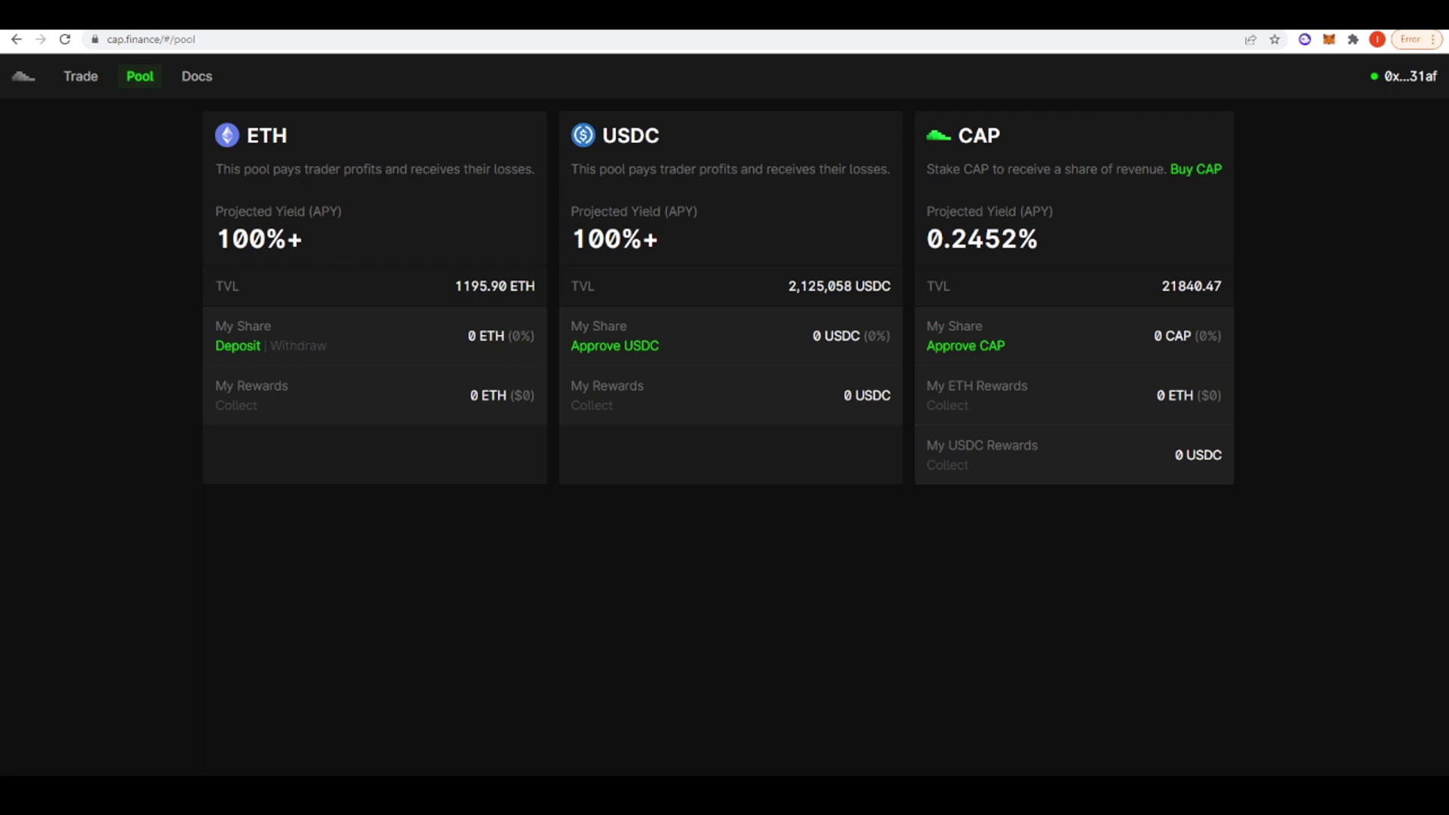
Step: Read the ETH and USDC pool descriptions on Cap's Pool page, then move to Hundred Finance
left_click_drag(258, 170, 429, 171)
left_click(357, 179)
left_click_drag(605, 160, 731, 220)
left_click(668, 230)
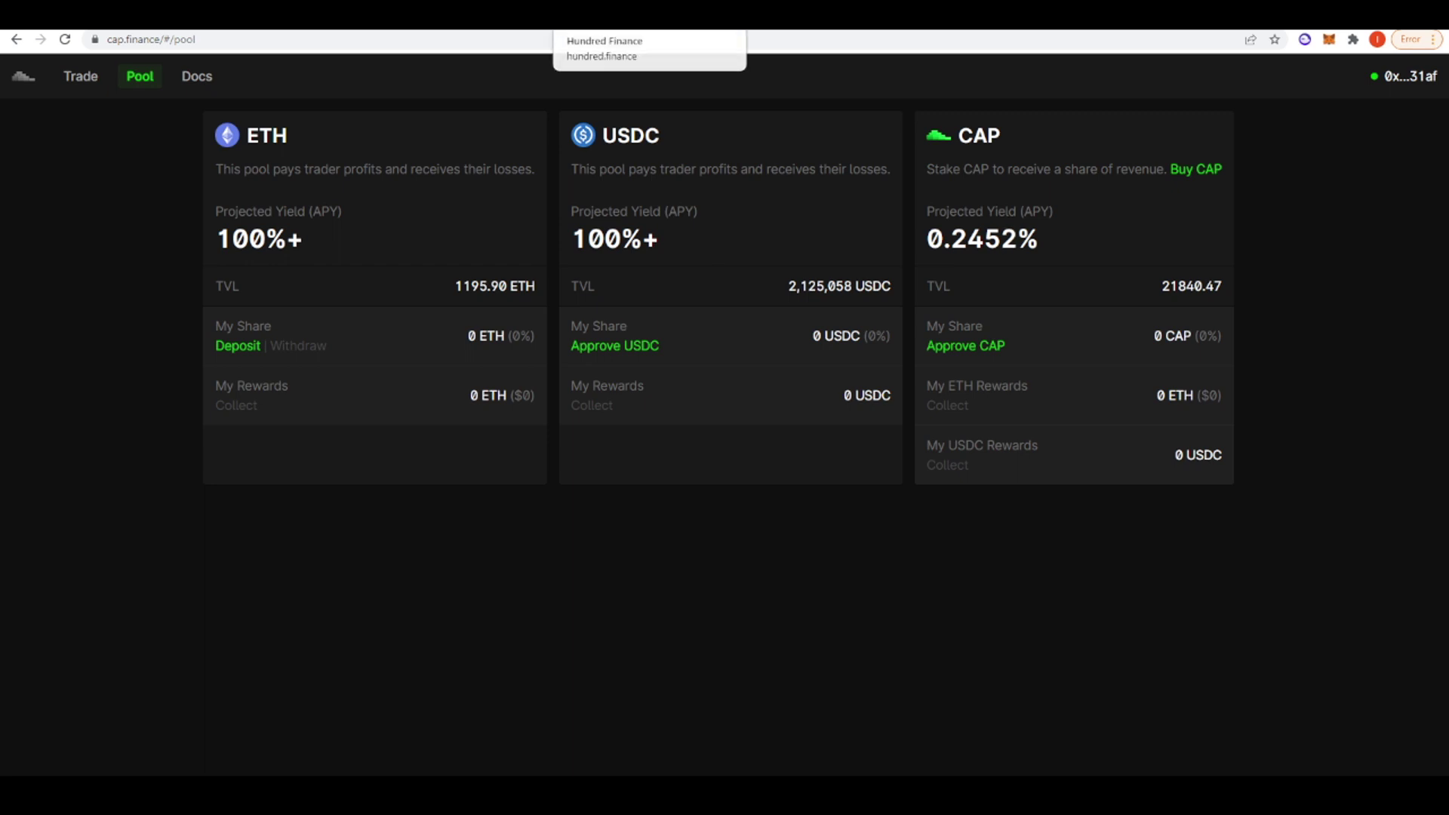
left_click(649, 15)
Step: Check the network switcher and stay on Arbitrum One
scroll(1094, 323, "up", 3)
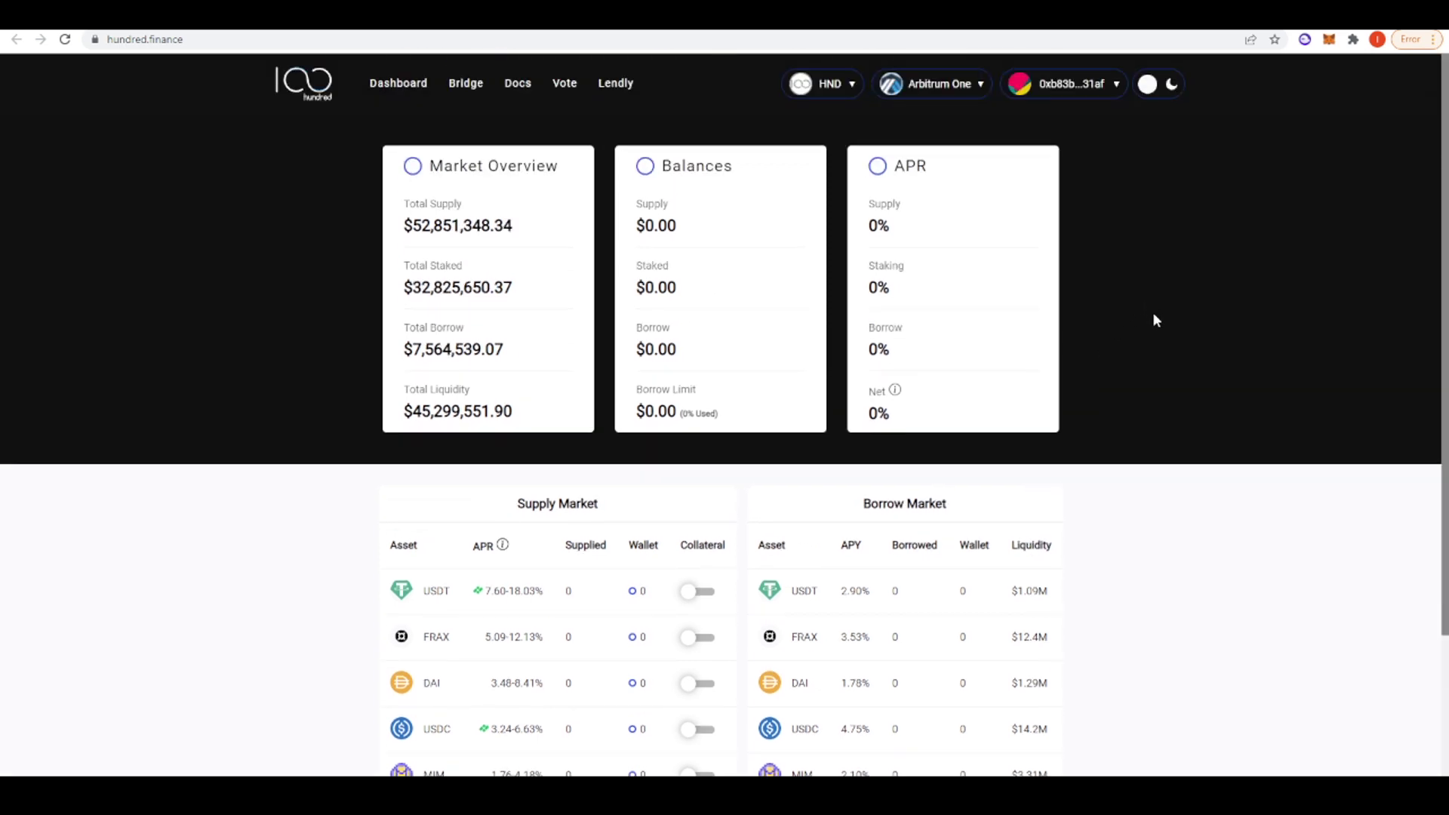
left_click(952, 88)
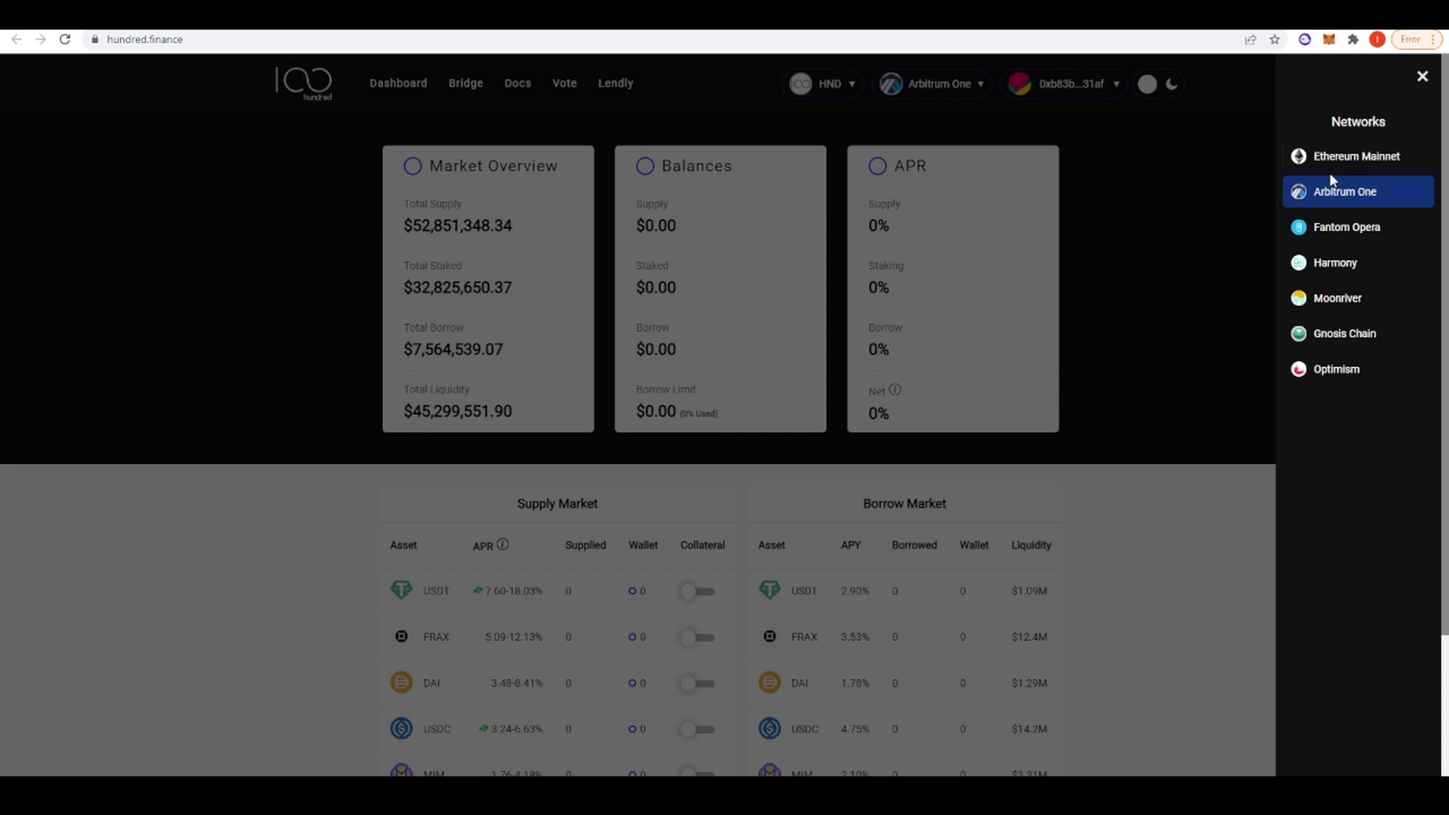
left_click(1137, 259)
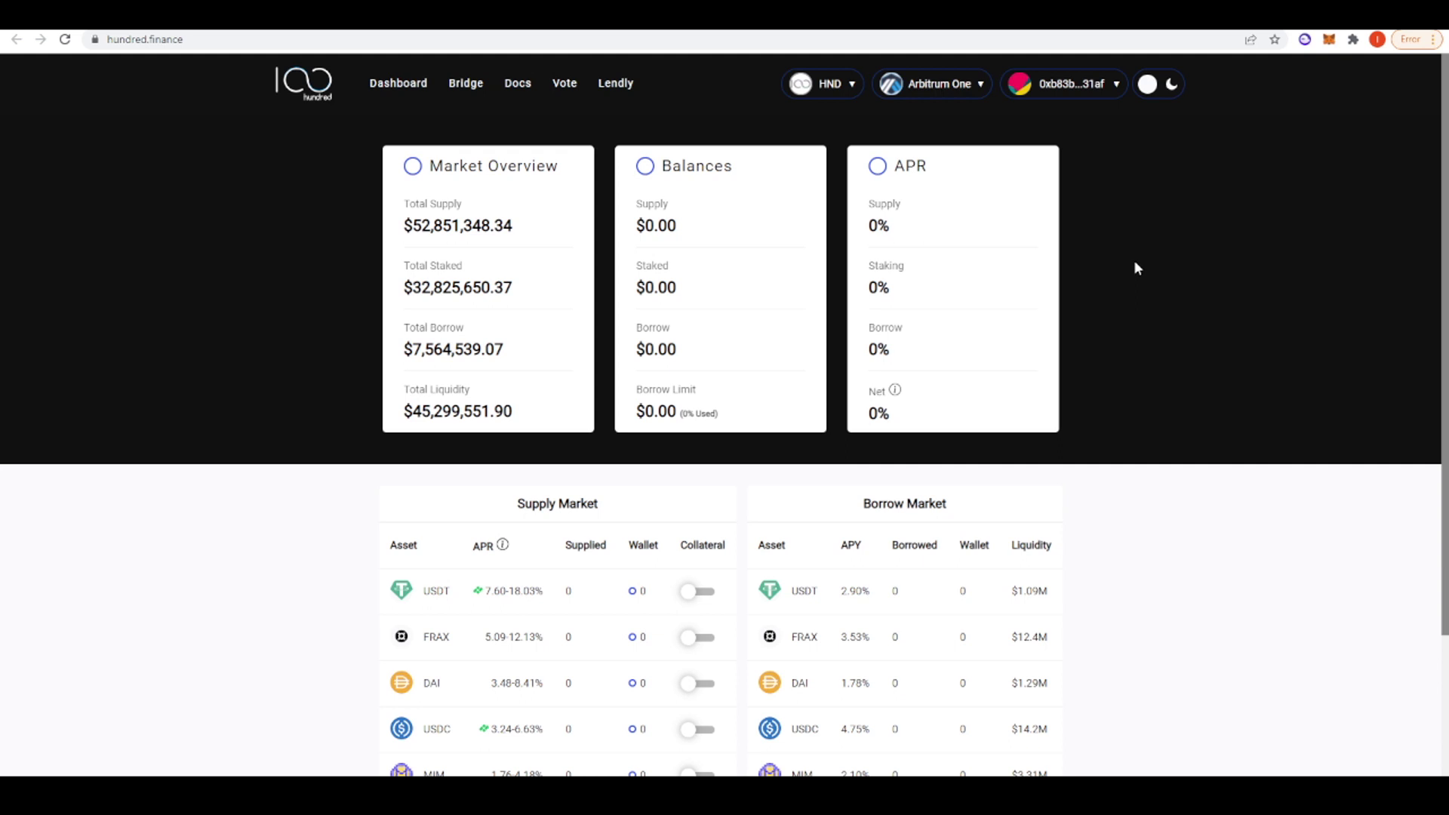
Step: Expand the Supply and Borrow Market tables with SHOW MORE and scroll through every asset down to SUSHI
scroll(1144, 258, "down", 2)
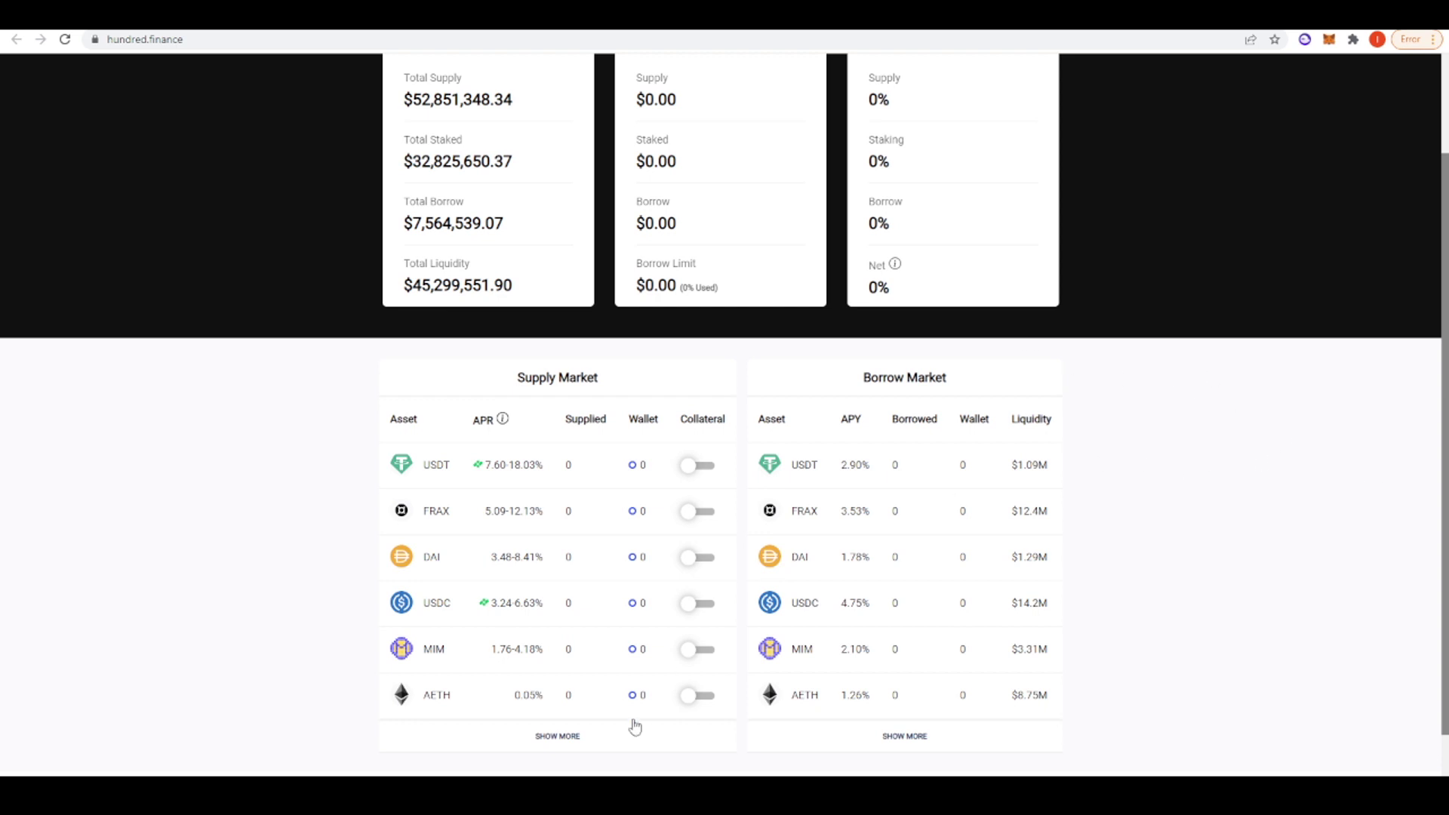
scroll(492, 655, "down", 1)
left_click(537, 675)
scroll(360, 560, "down", 3)
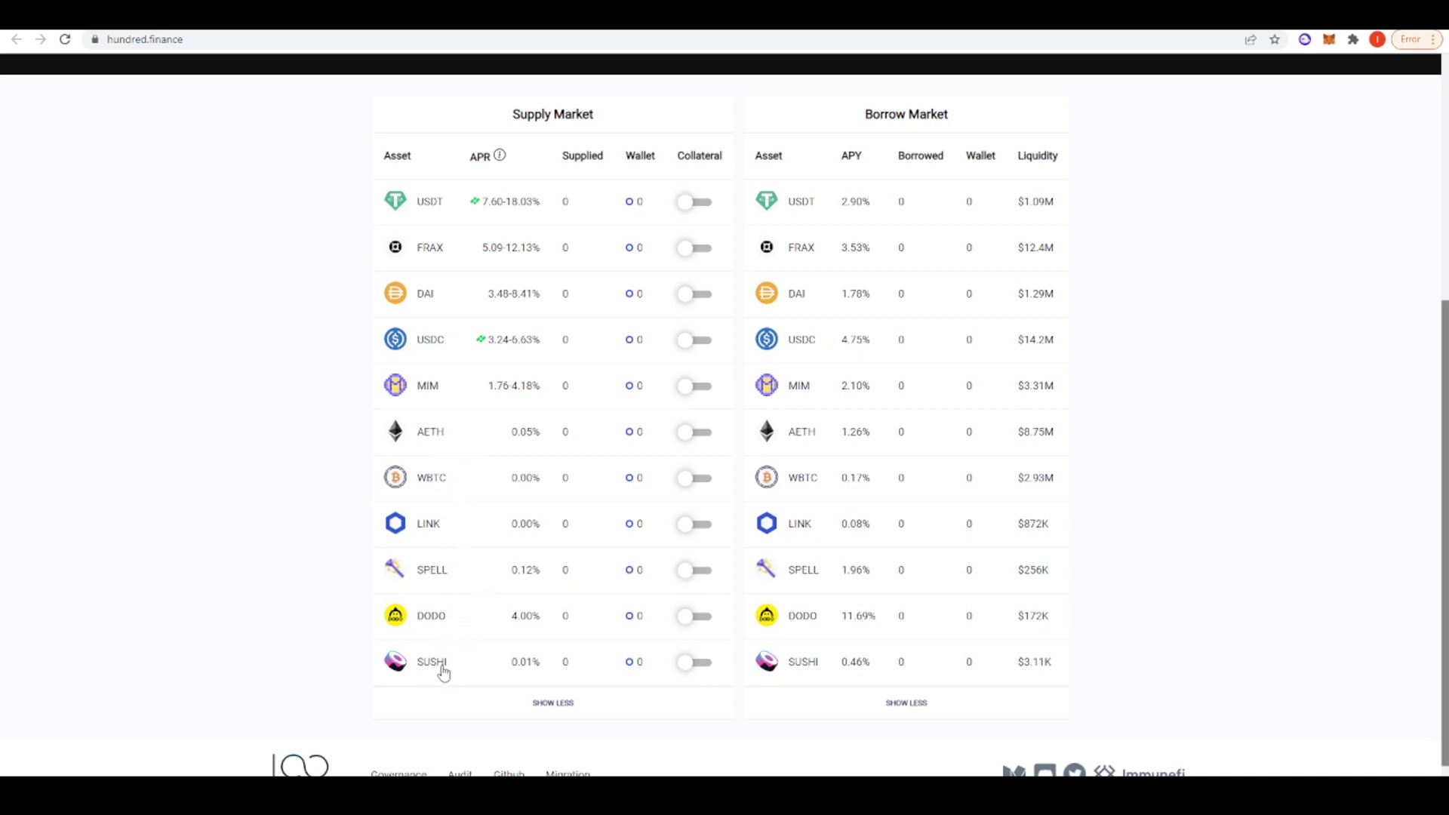
scroll(252, 329, "up", 3)
scroll(249, 619, "down", 3)
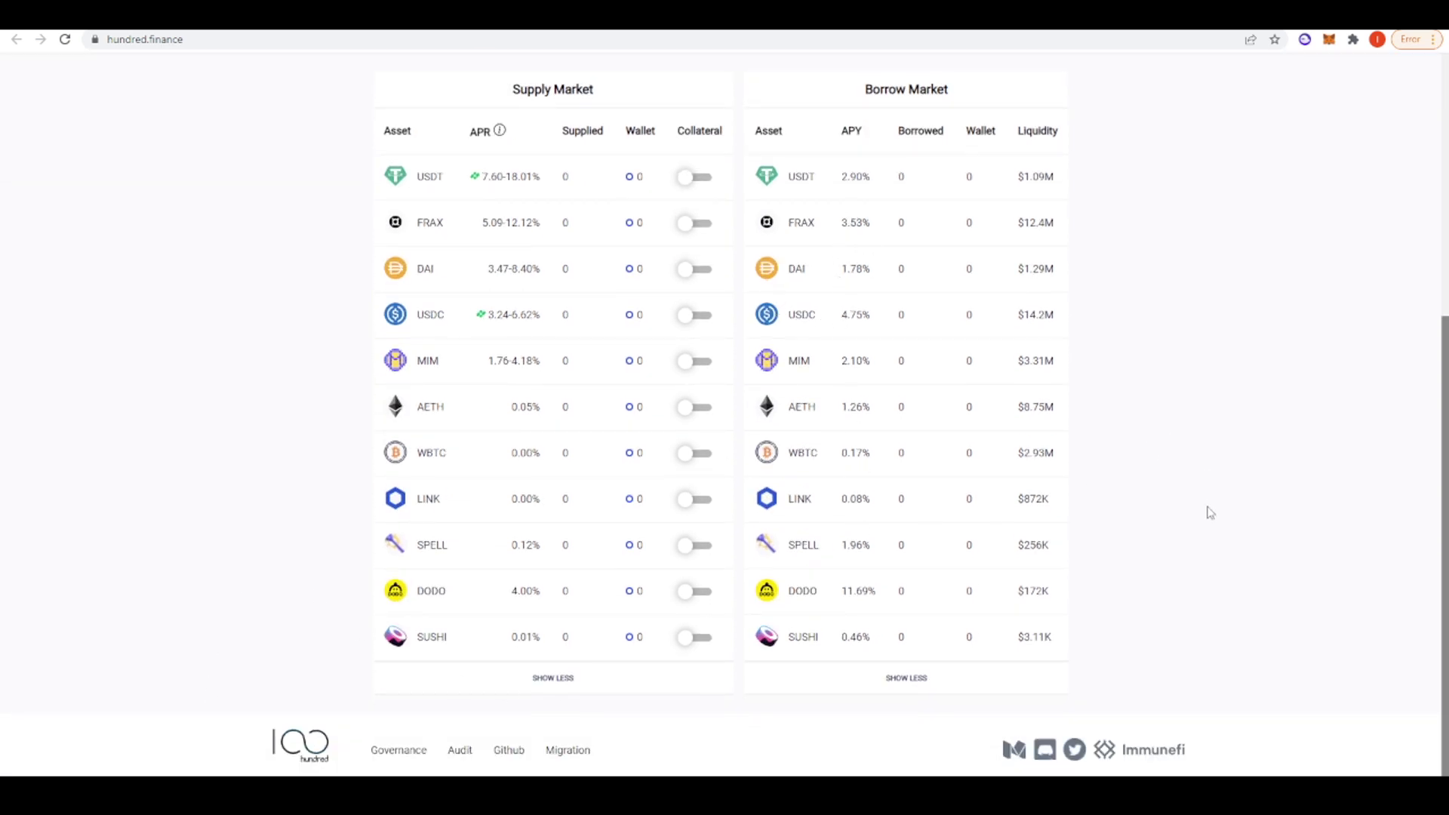
scroll(1207, 511, "up", 3)
scroll(1127, 369, "up", 4)
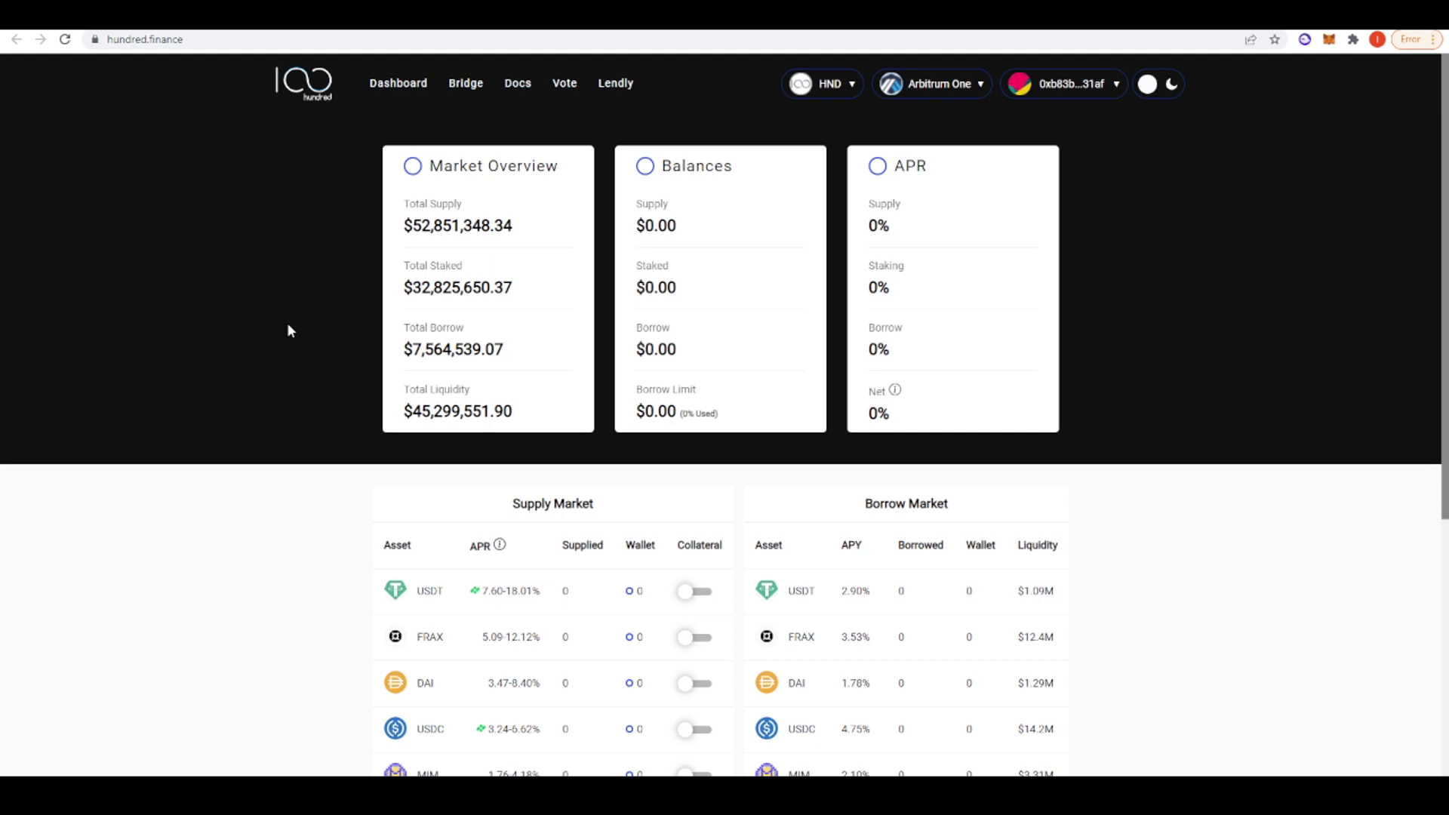
scroll(290, 331, "down", 2)
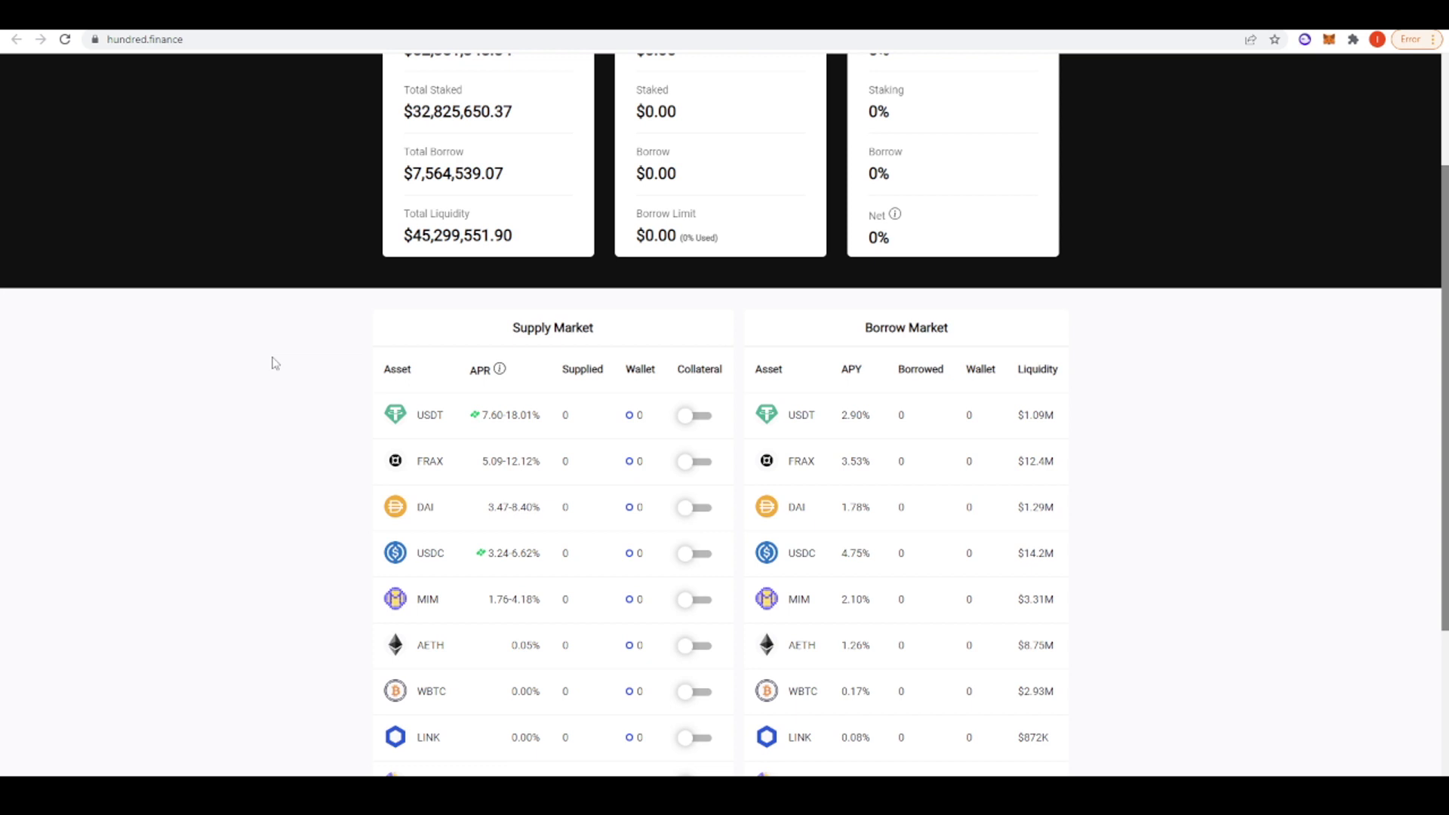
scroll(275, 363, "up", 3)
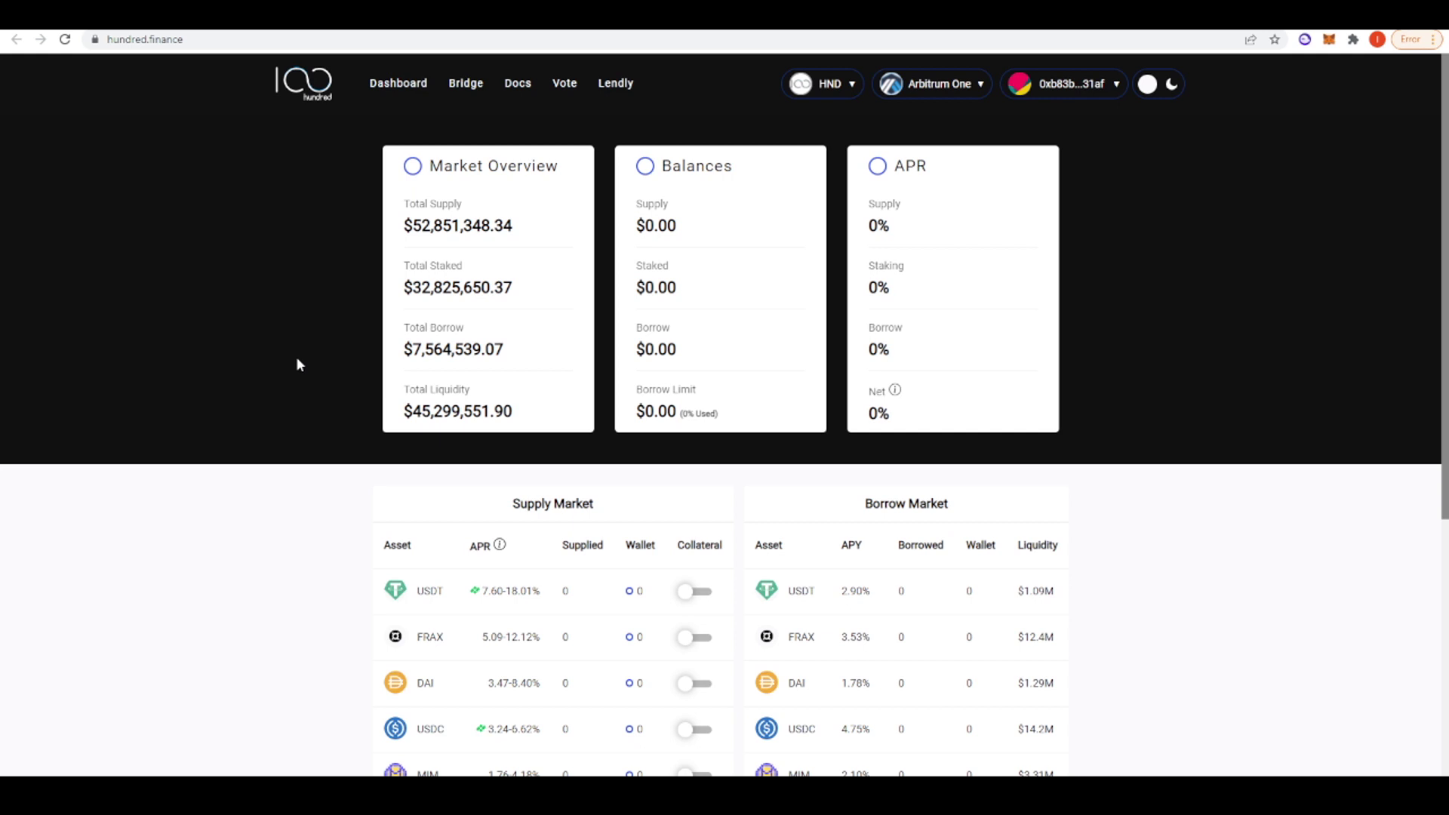
scroll(340, 375, "down", 3)
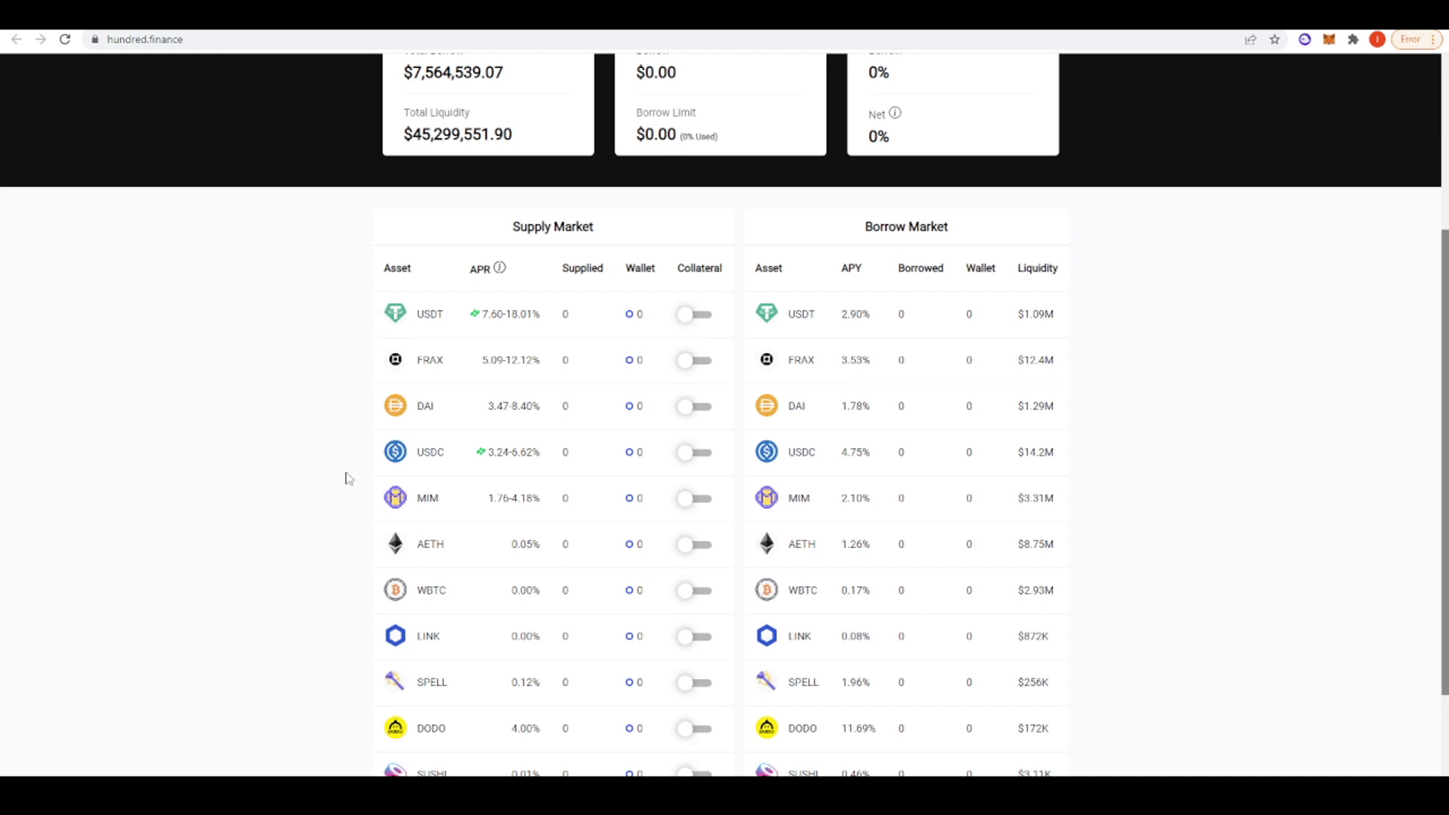
scroll(340, 475, "down", 2)
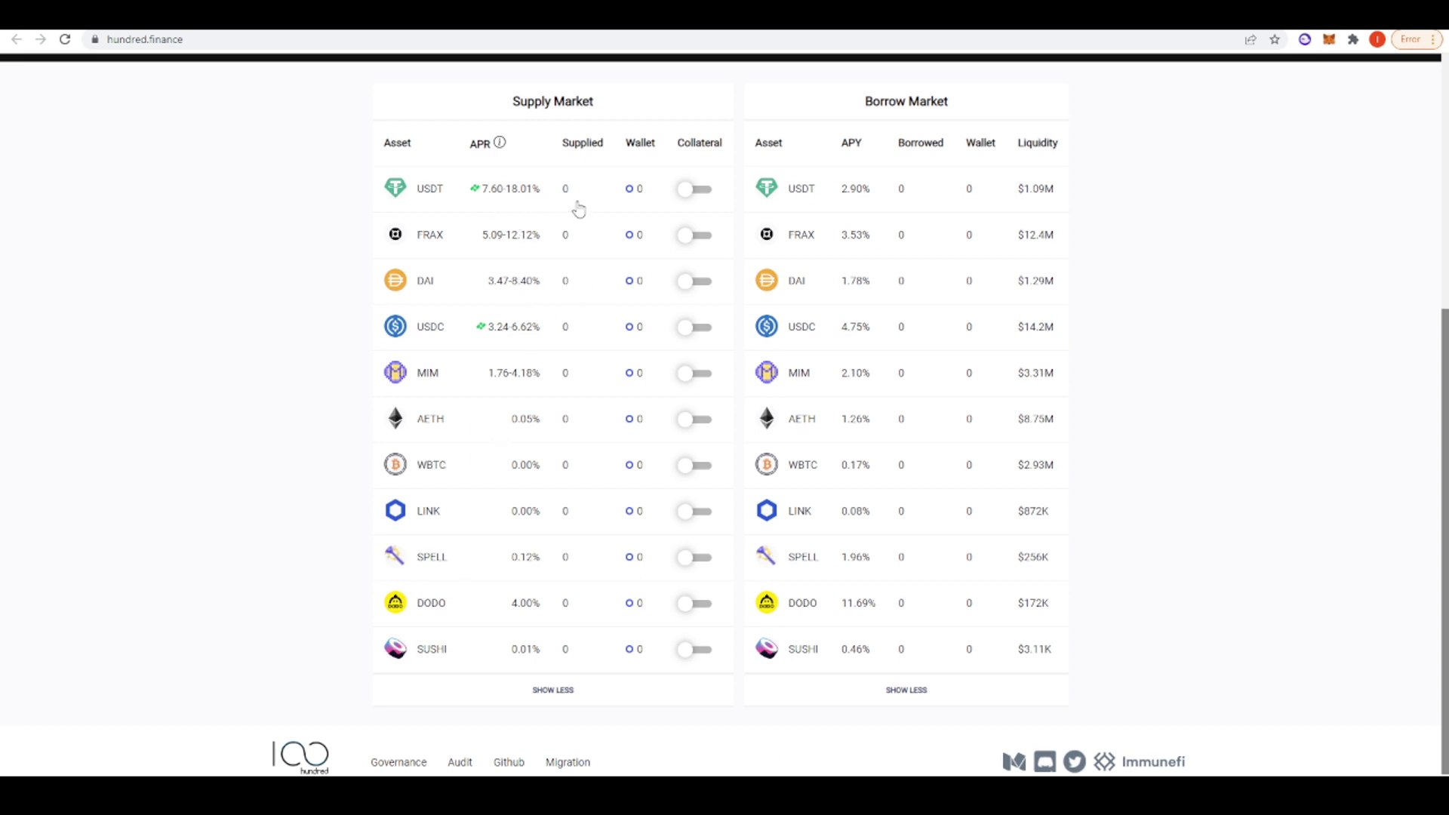
scroll(143, 292, "up", 5)
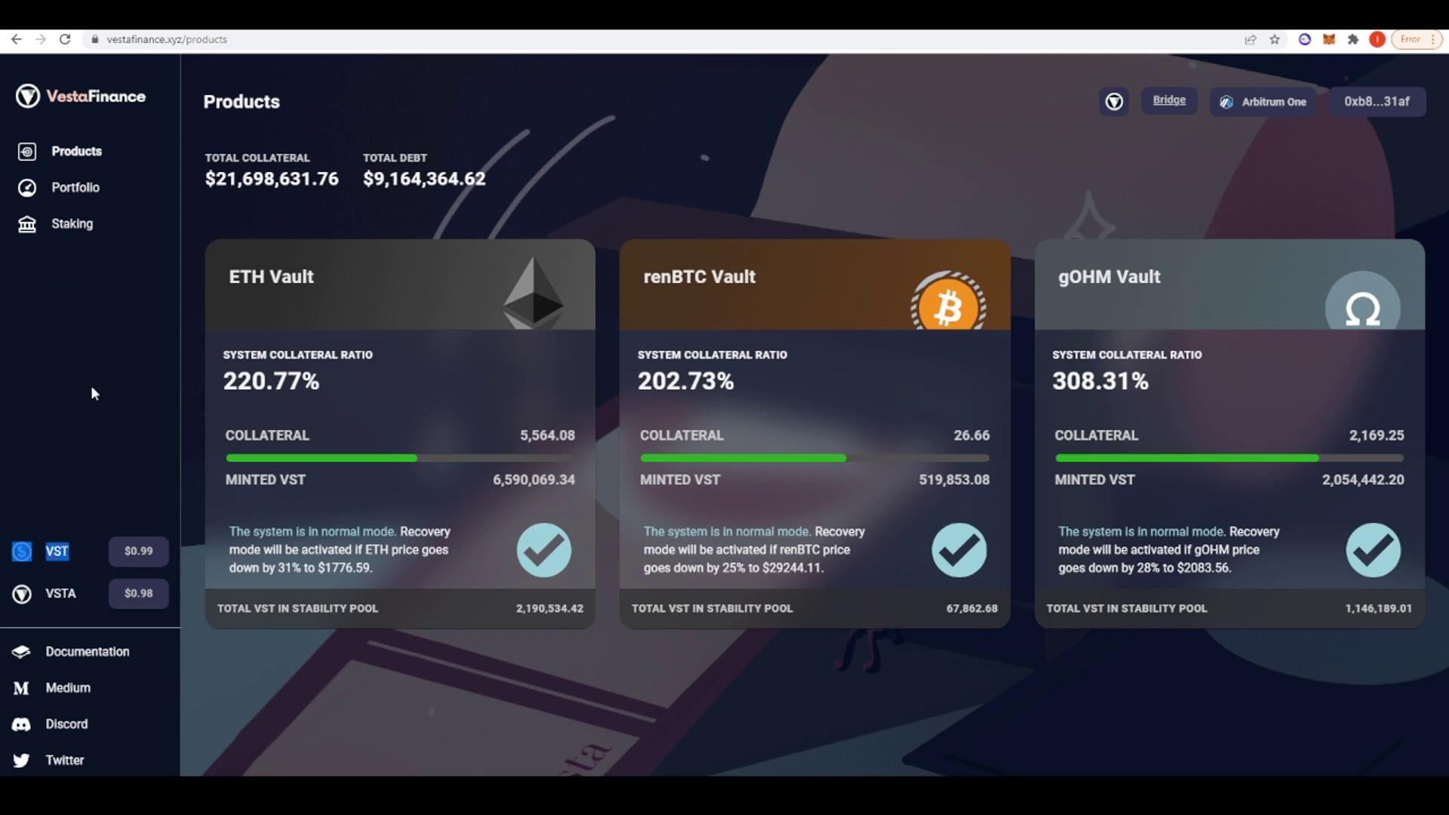
Step: In Vesta's Staking, look at Stability Pool Staking, then open the VSTA-ETH and VST-FRAX Liquidity Mining pools
left_click(73, 226)
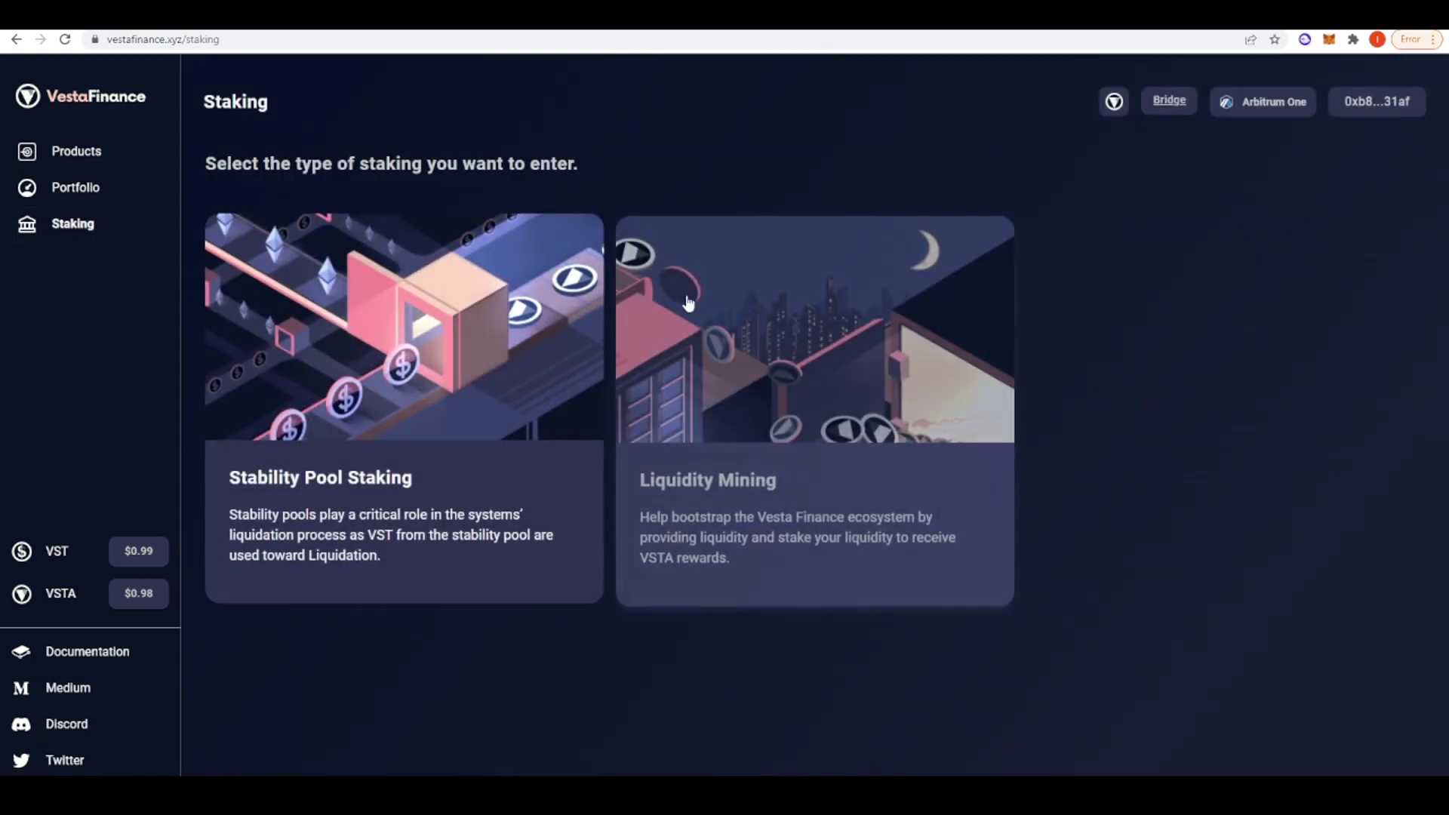
left_click(464, 385)
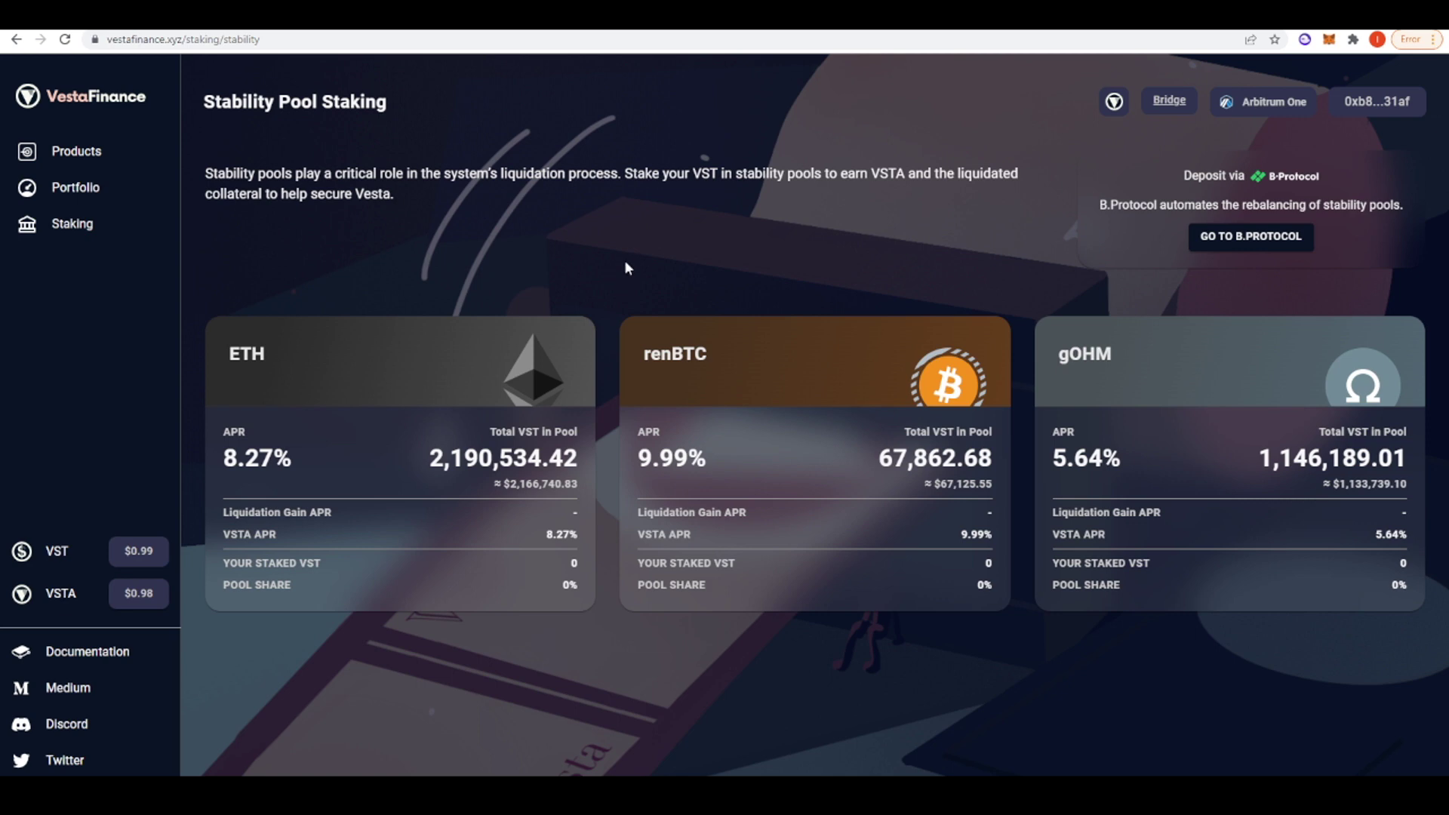
left_click(73, 225)
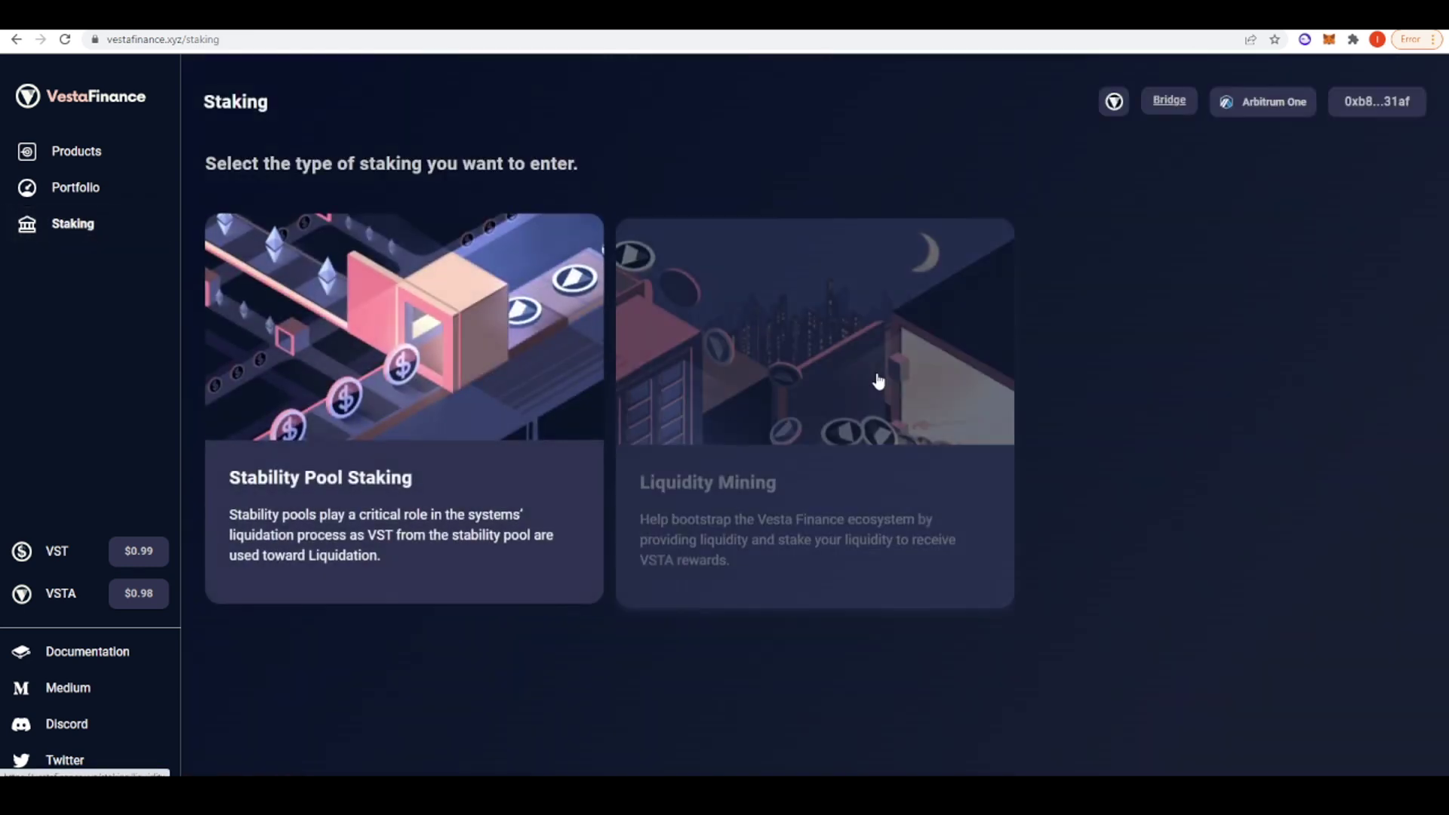
left_click(838, 347)
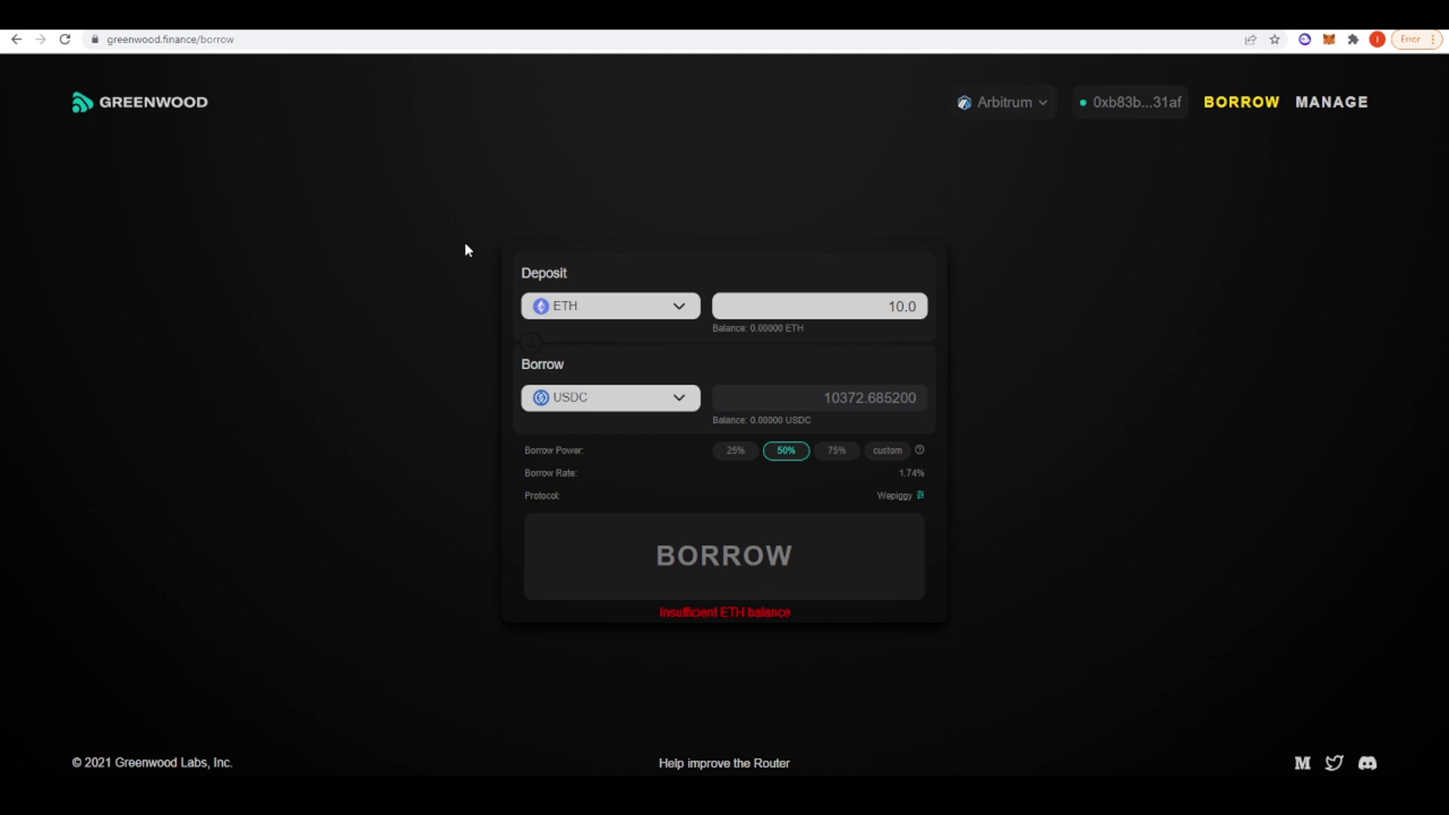
Step: Change Greenwood's borrow asset from USDC to FRAX, about 10420.62 FRAX at 3.50% via Hundred
left_click(679, 306)
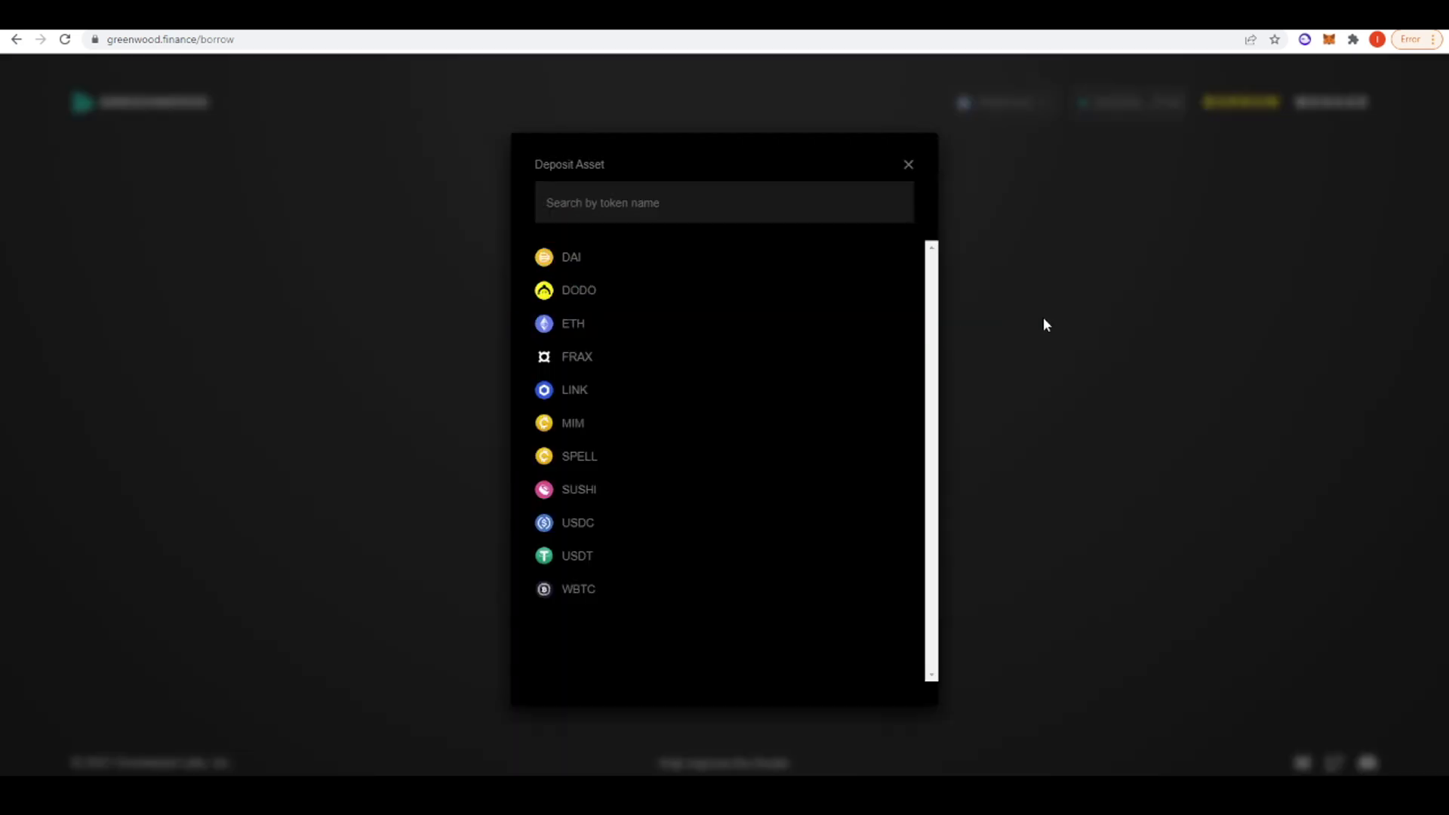
left_click(1043, 317)
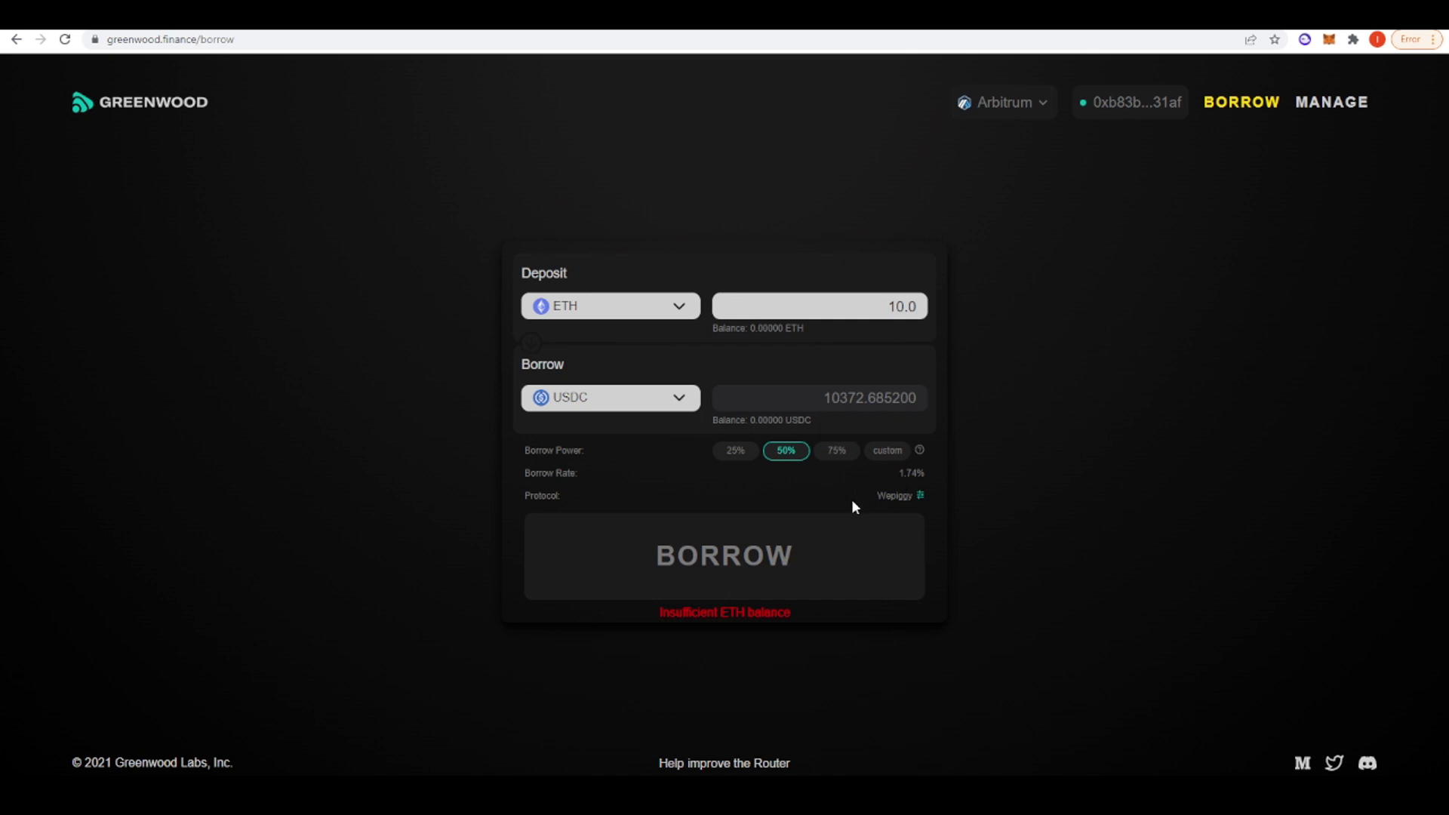
mouse_move(920, 495)
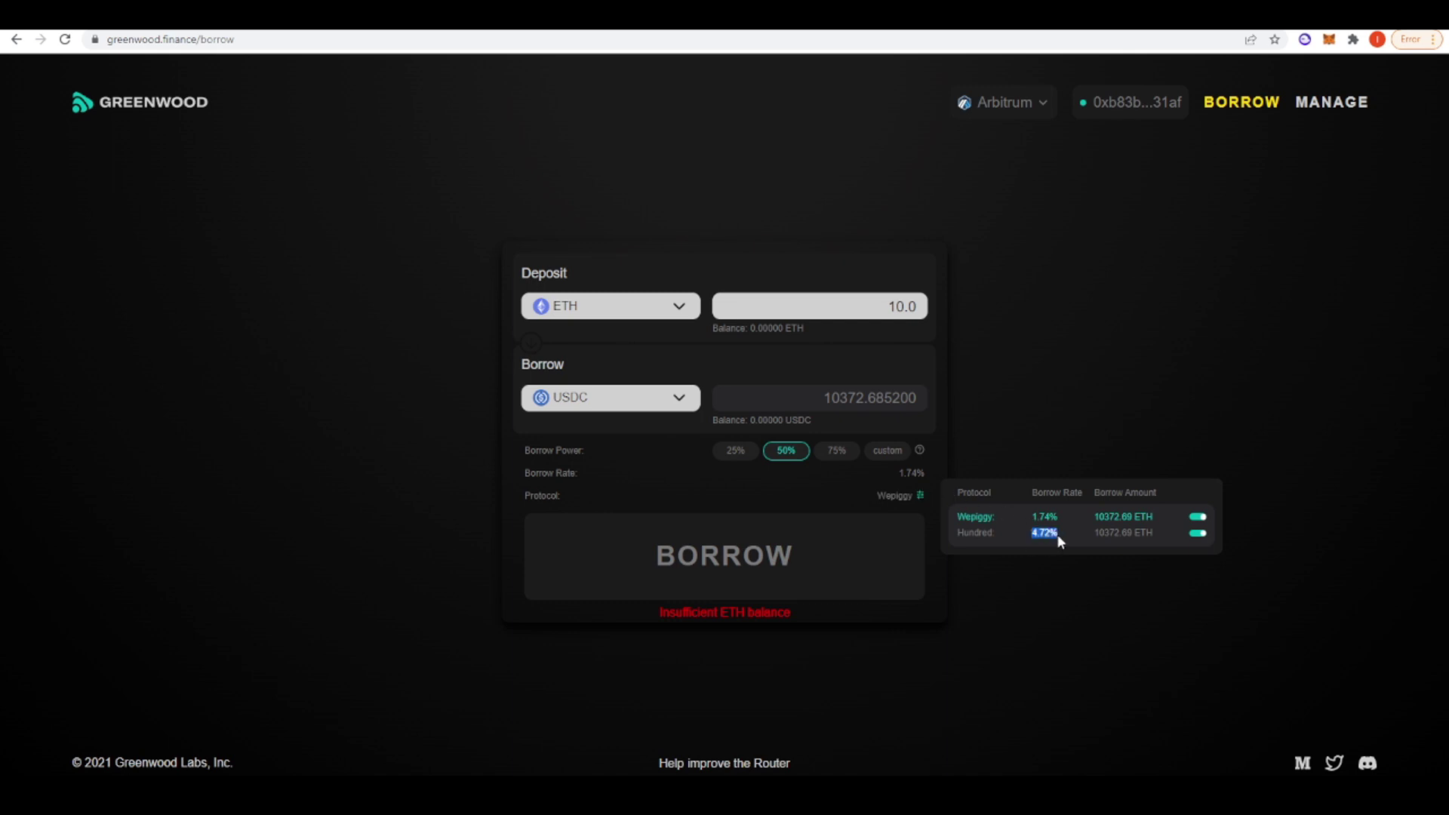
left_click(1032, 527)
left_click(643, 398)
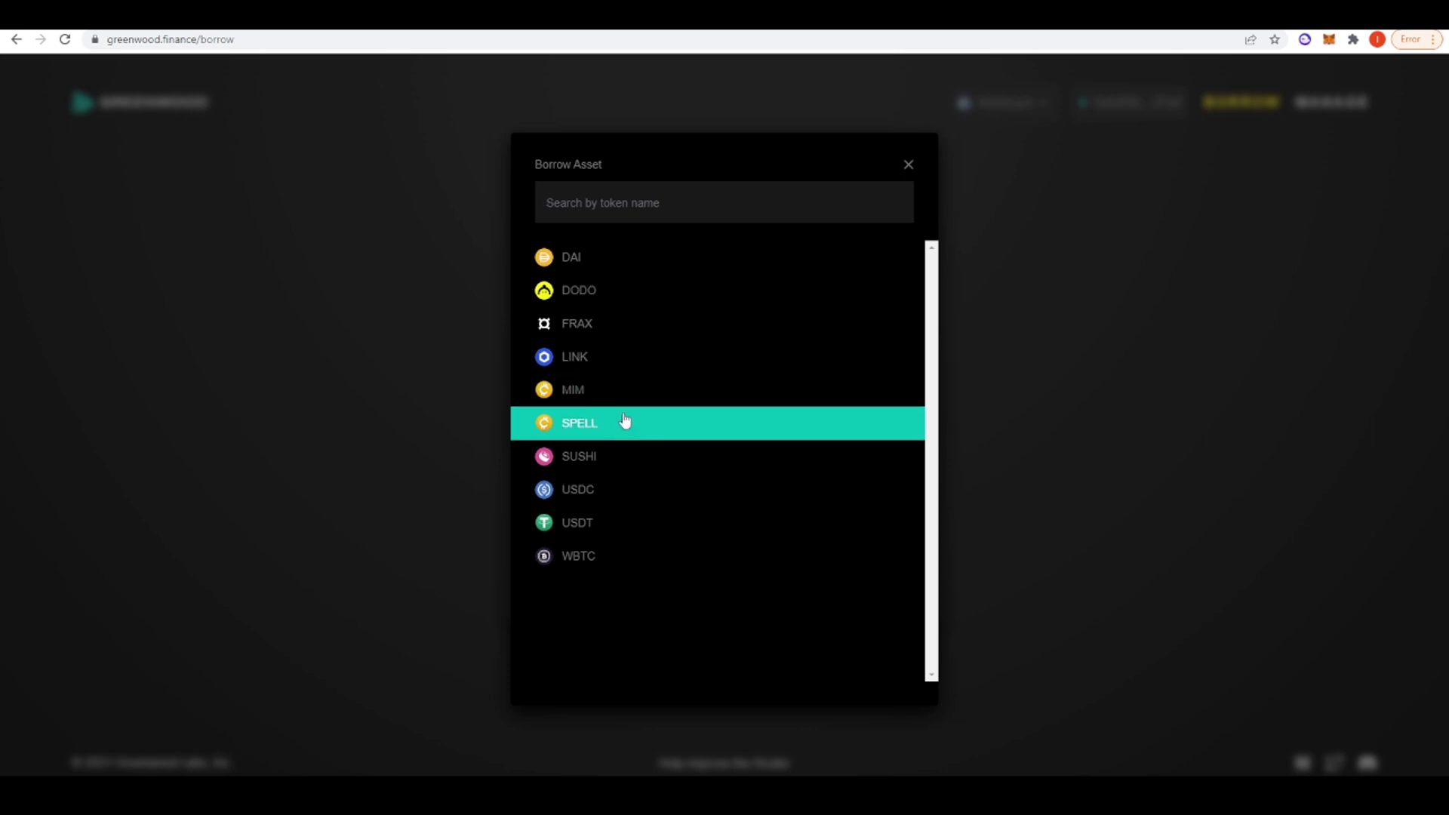
left_click(615, 332)
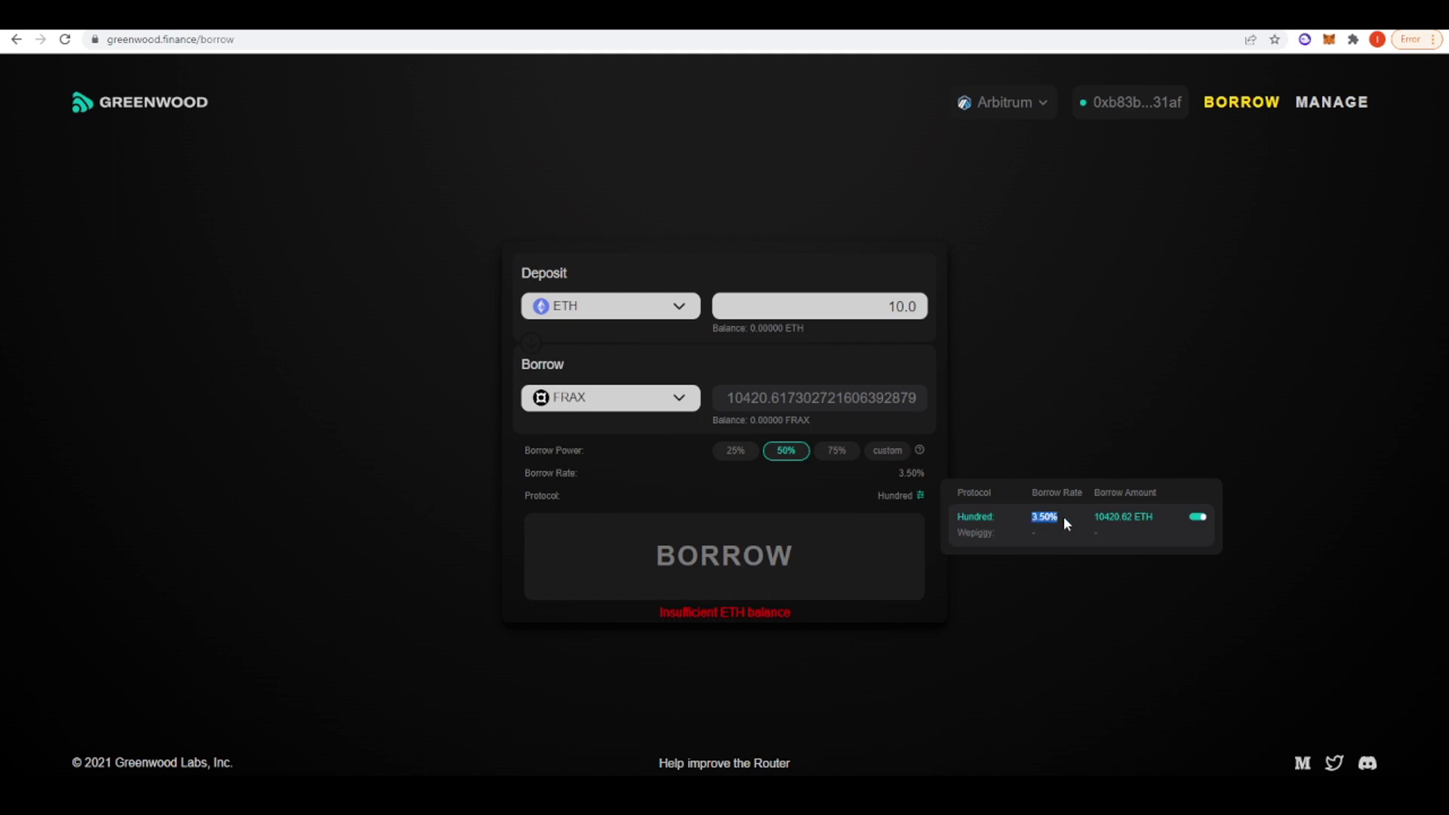
left_click(663, 440)
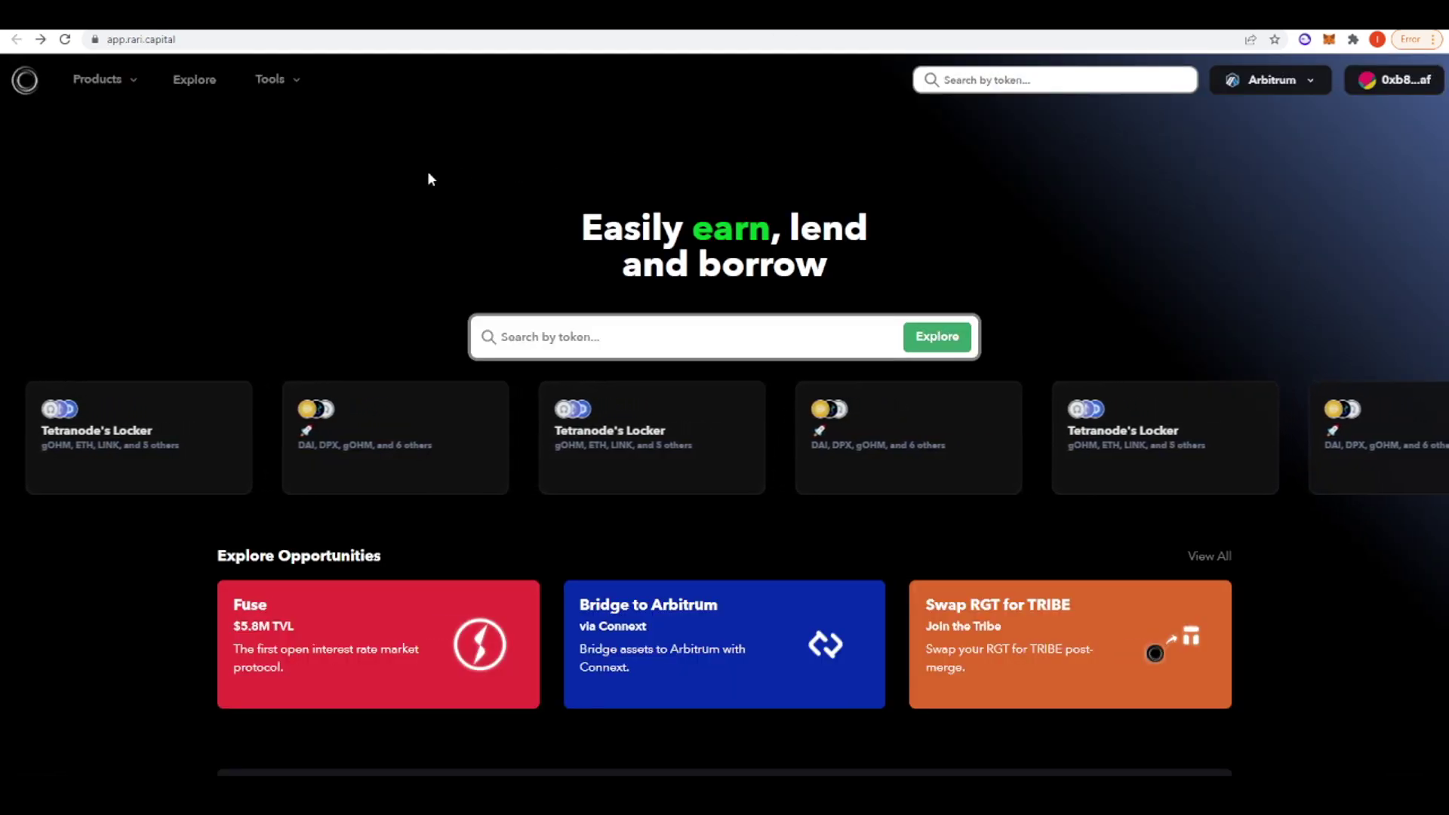
Step: Scroll Rari Capital's home page and open the Fuse card under Explore Opportunities
scroll(442, 194, "down", 3)
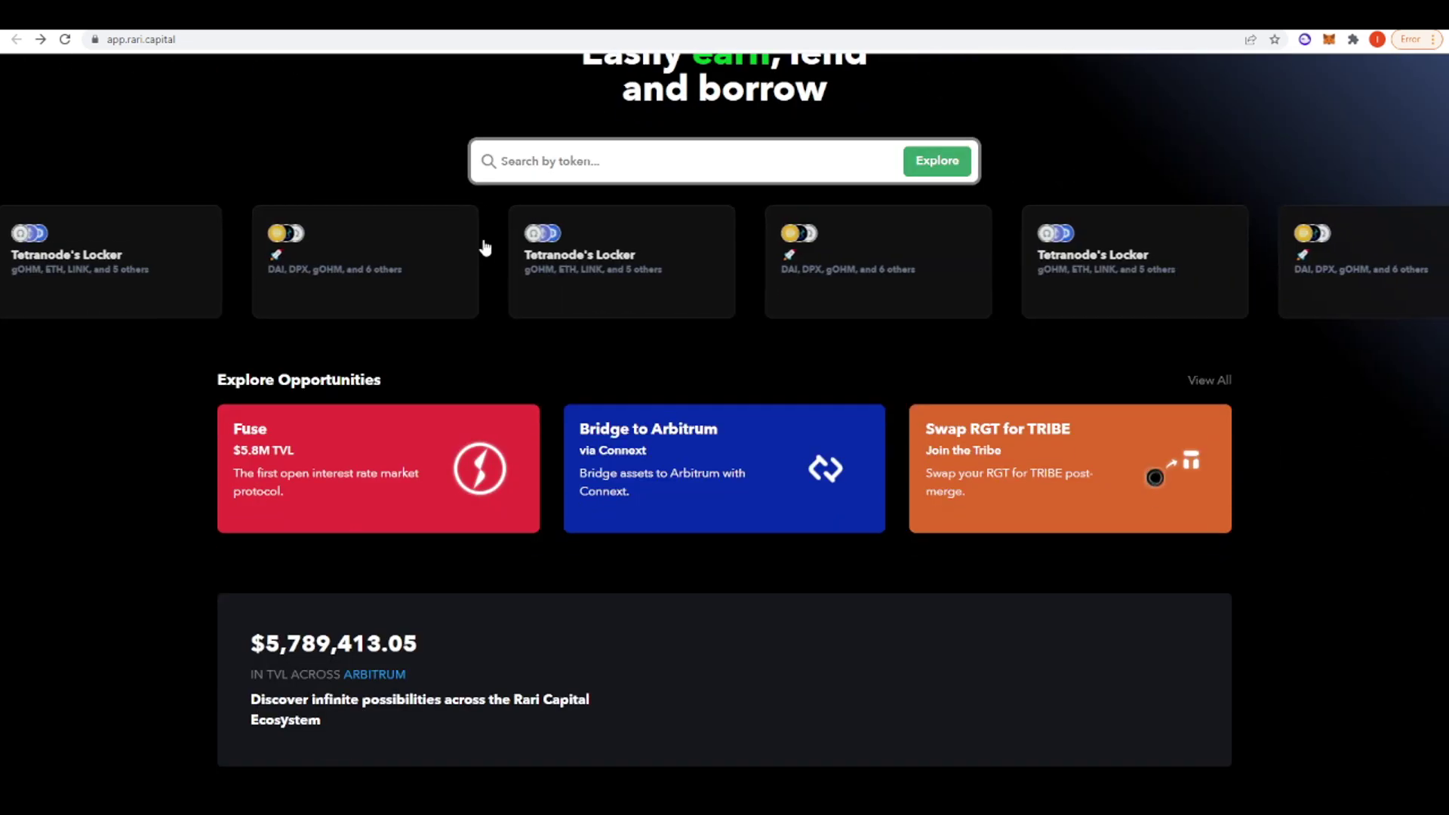
left_click(404, 452)
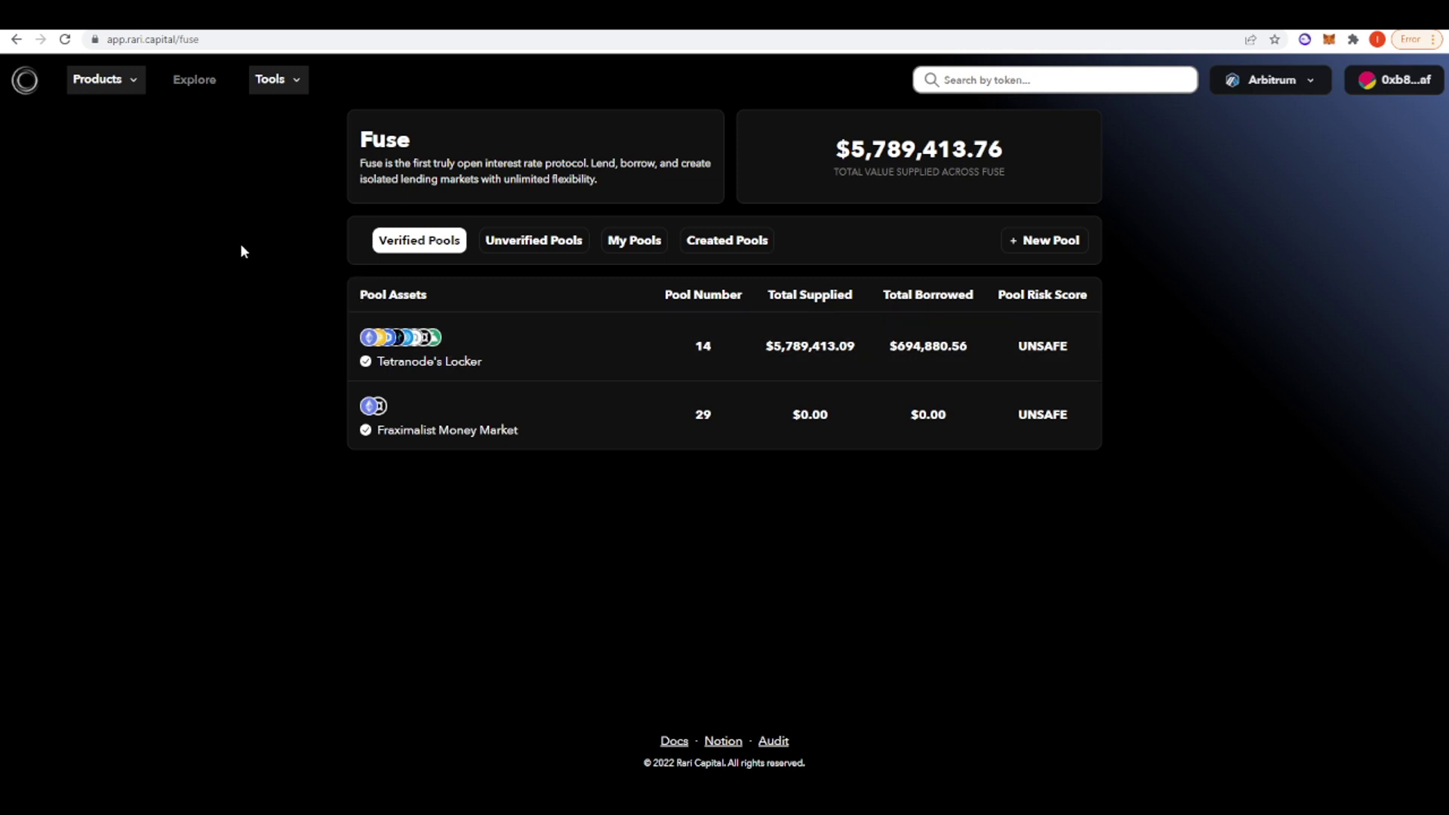
Step: Browse the unverified Fuse pools, then return to the verified list led by Tetranode's Locker
left_click(510, 240)
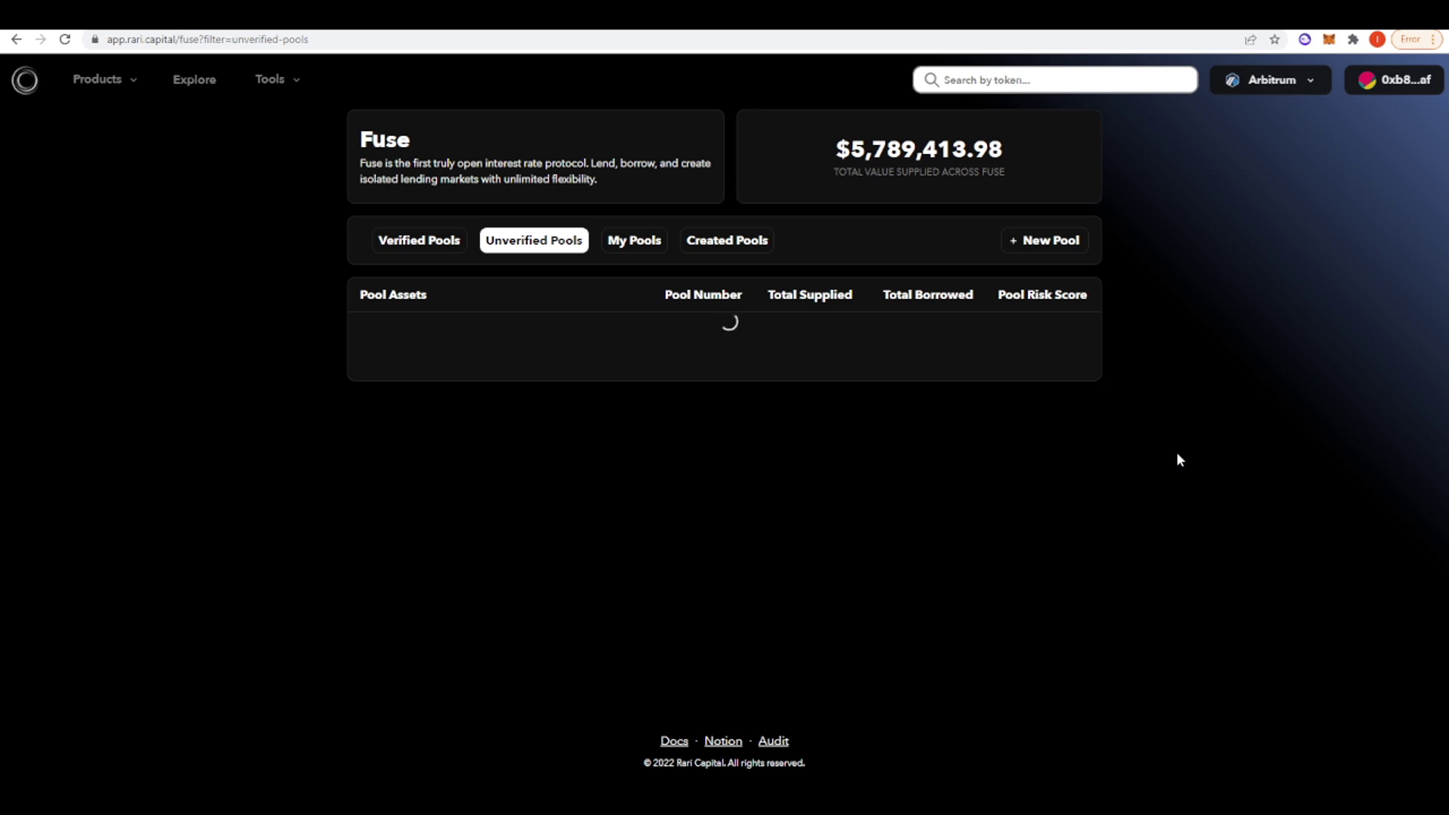
left_click(434, 243)
left_click(504, 243)
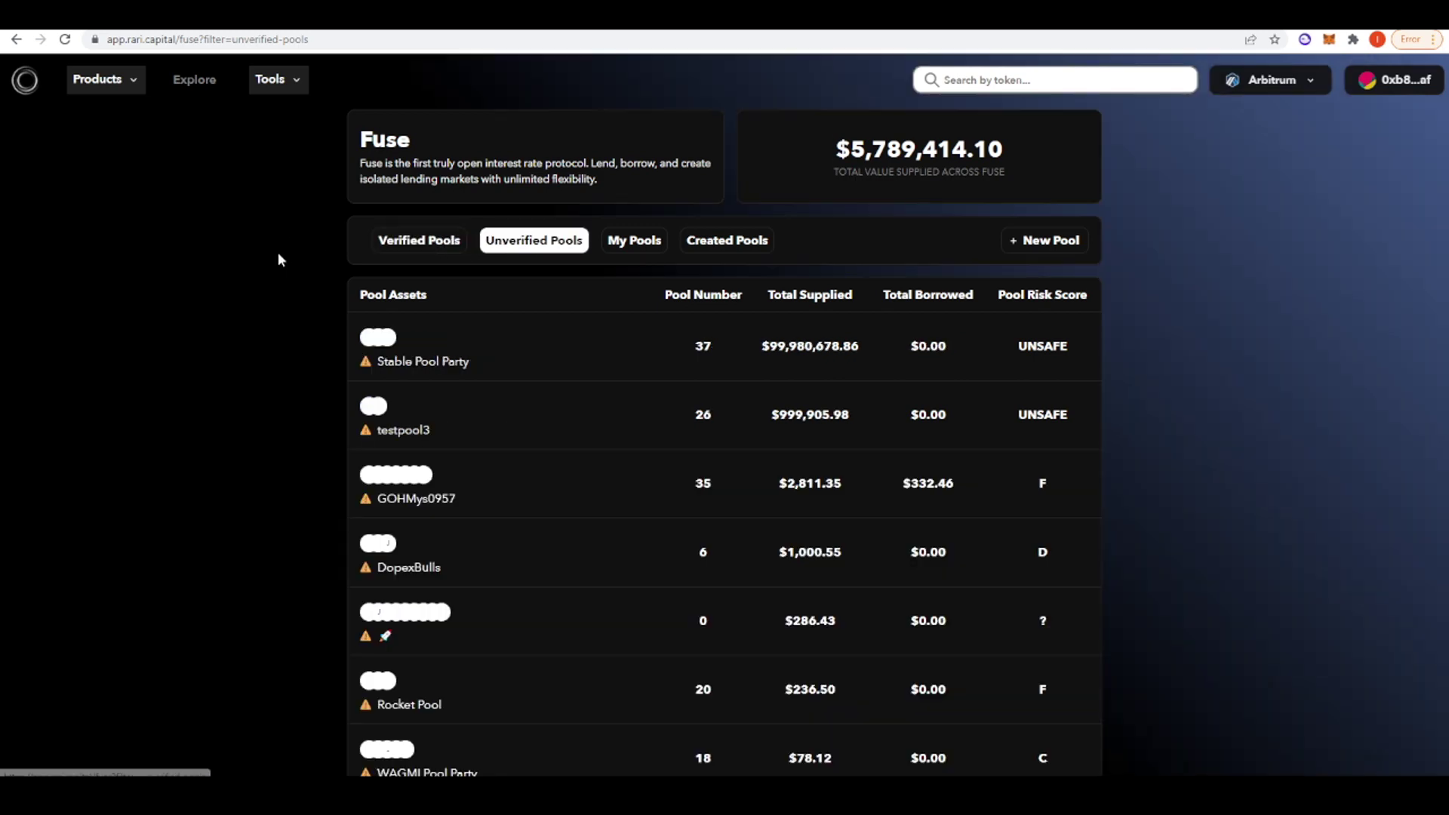
scroll(993, 264, "down", 9)
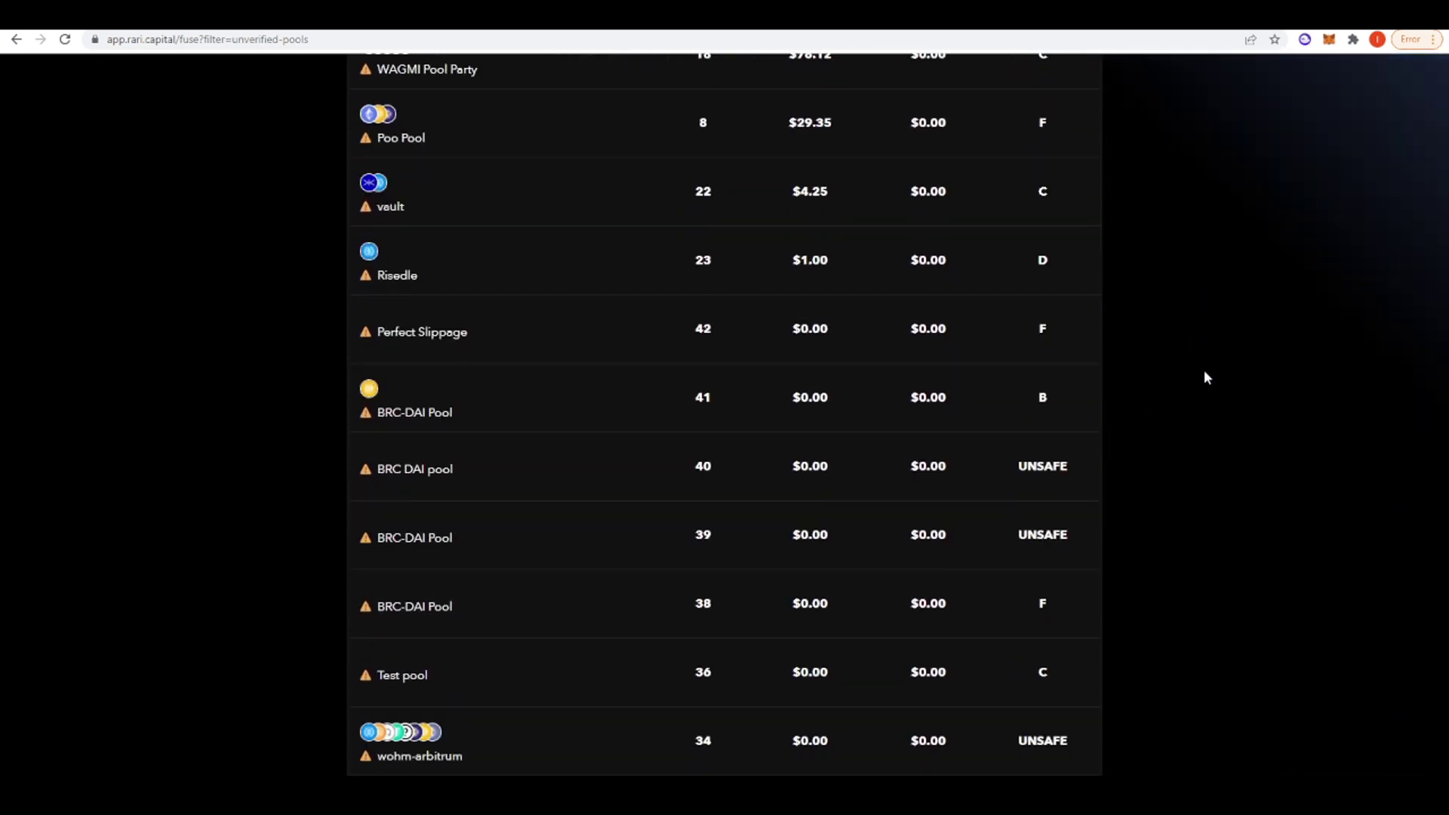
scroll(1208, 382, "up", 8)
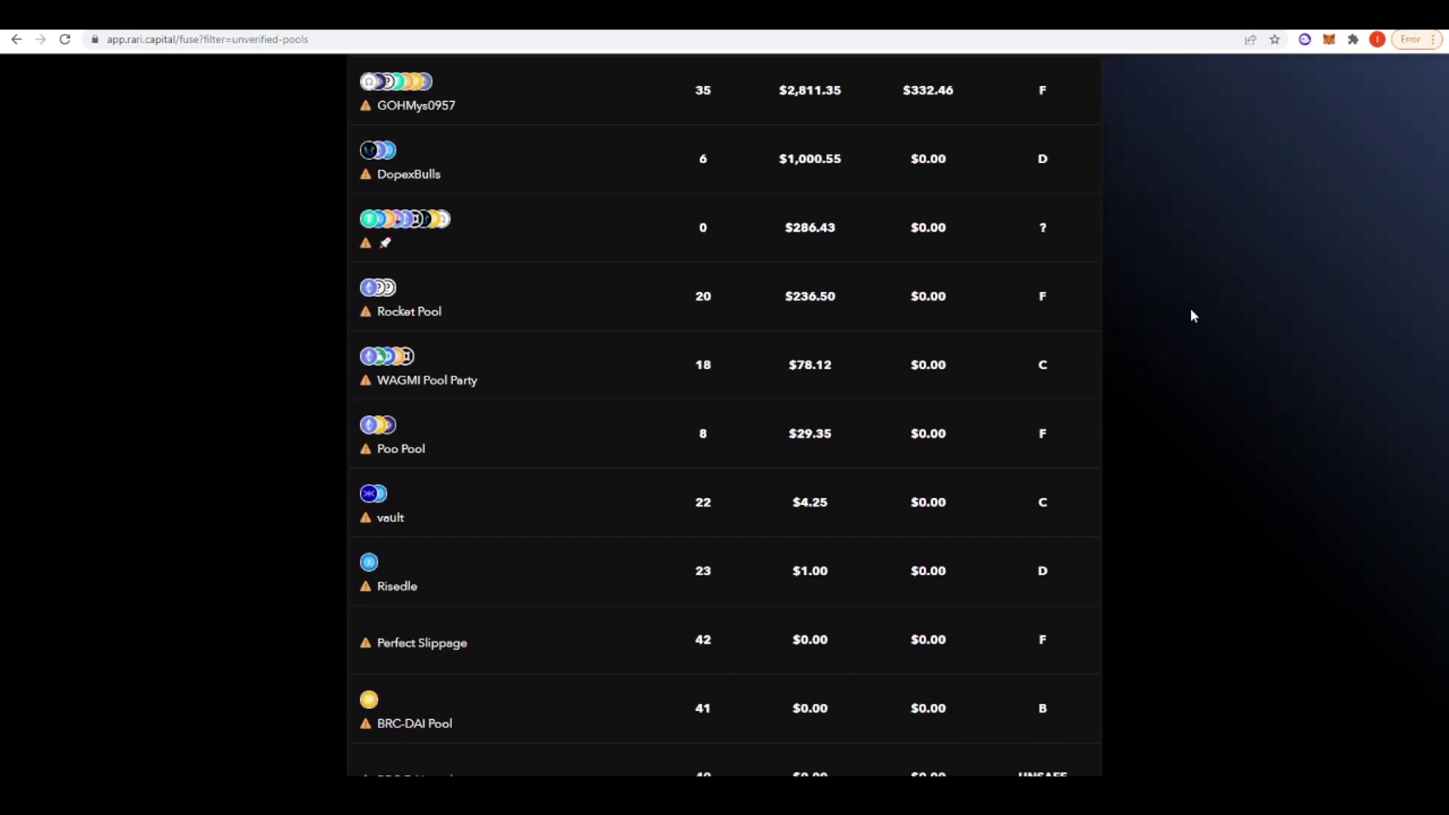
scroll(1166, 213, "up", 2)
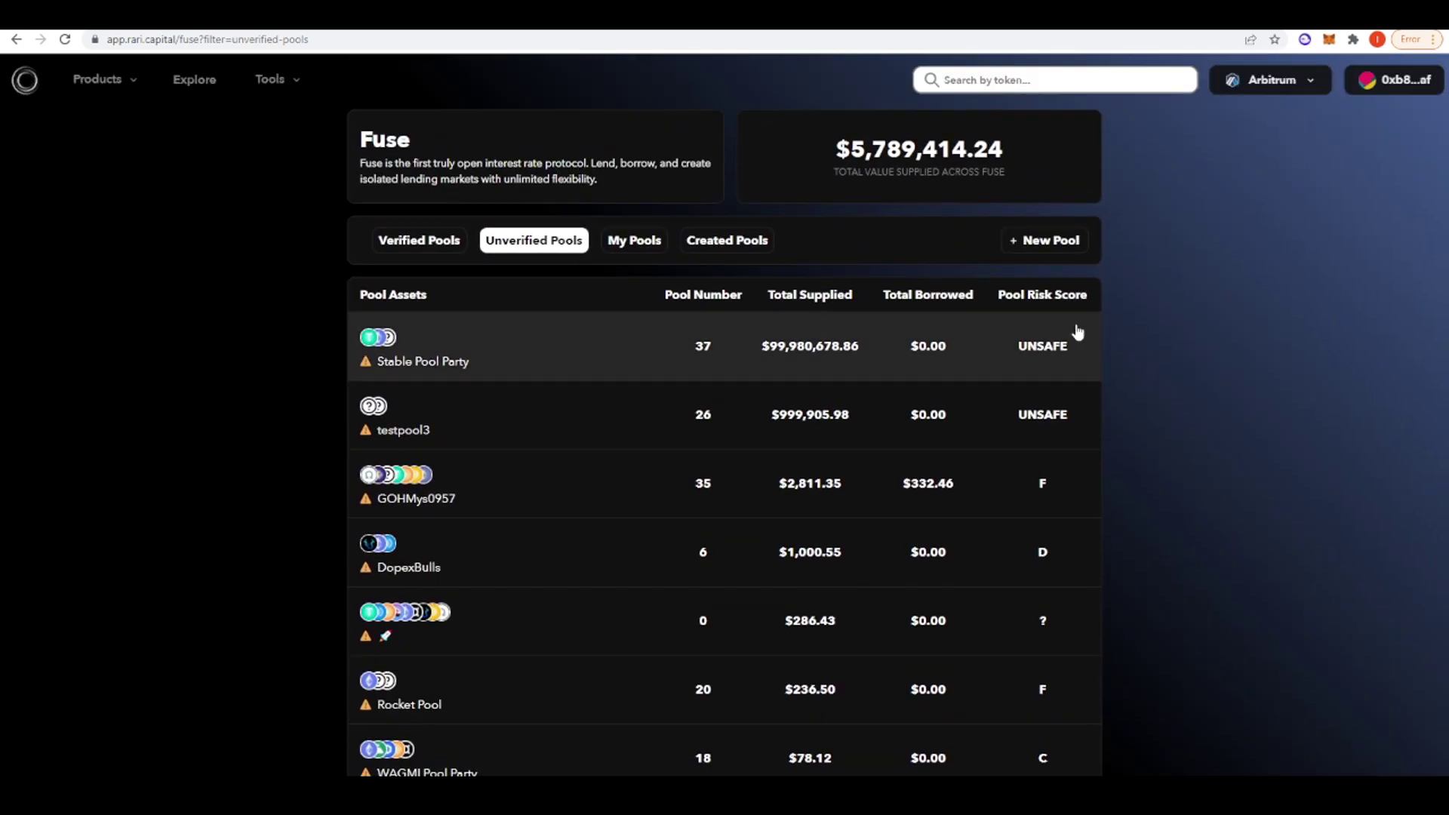
scroll(1116, 392, "down", 2)
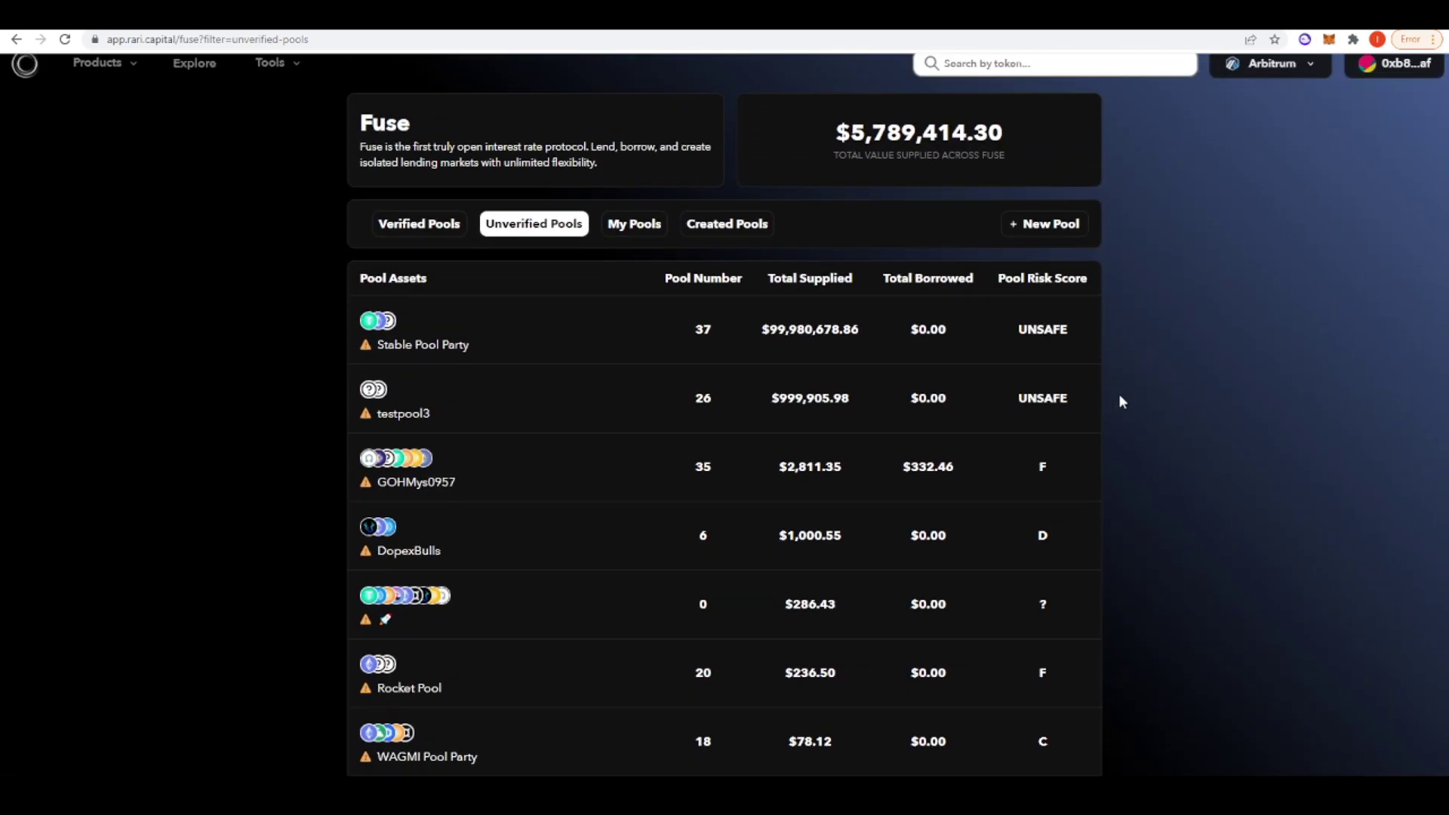
scroll(1153, 471, "down", 4)
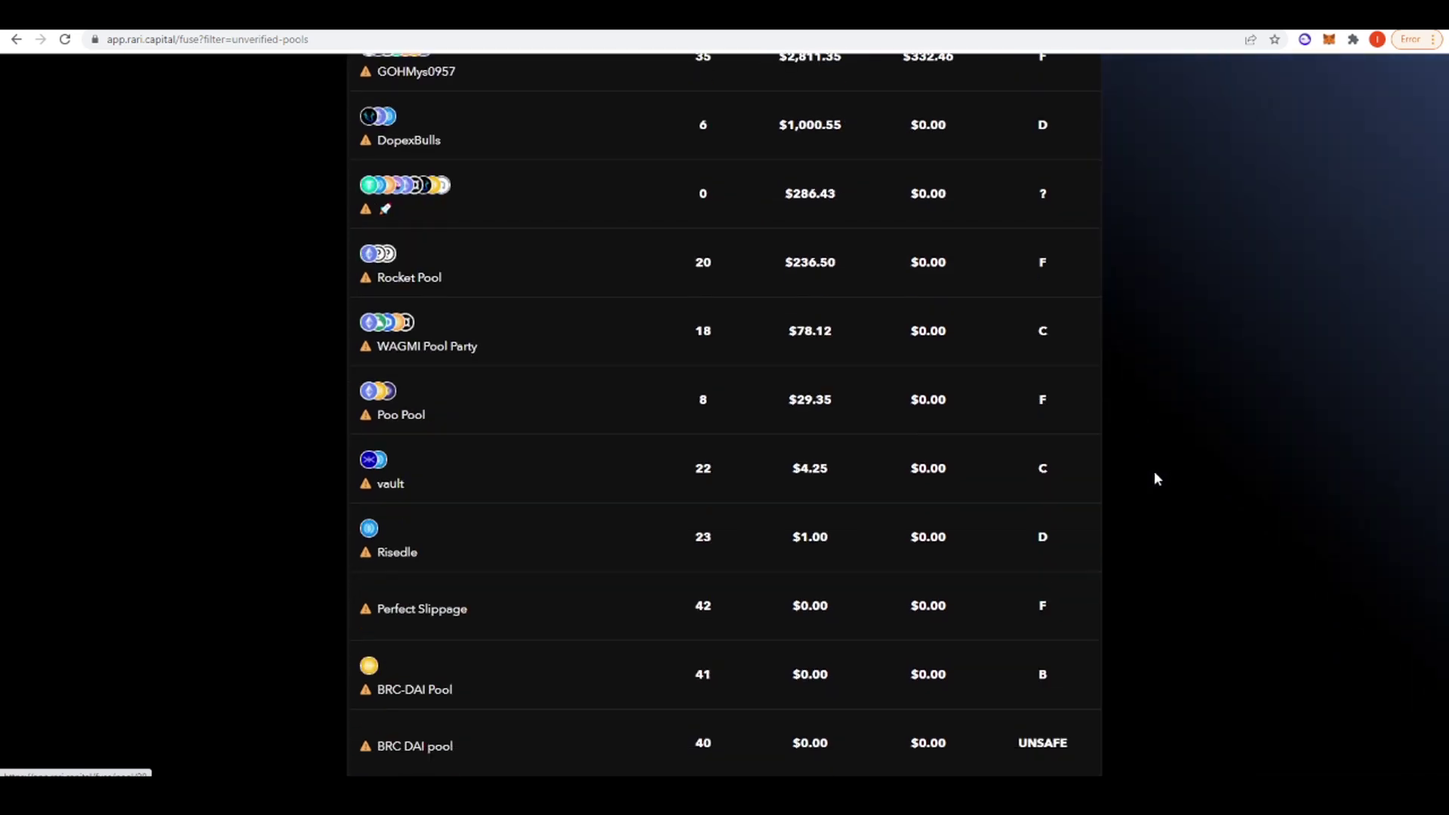
scroll(1162, 478, "up", 6)
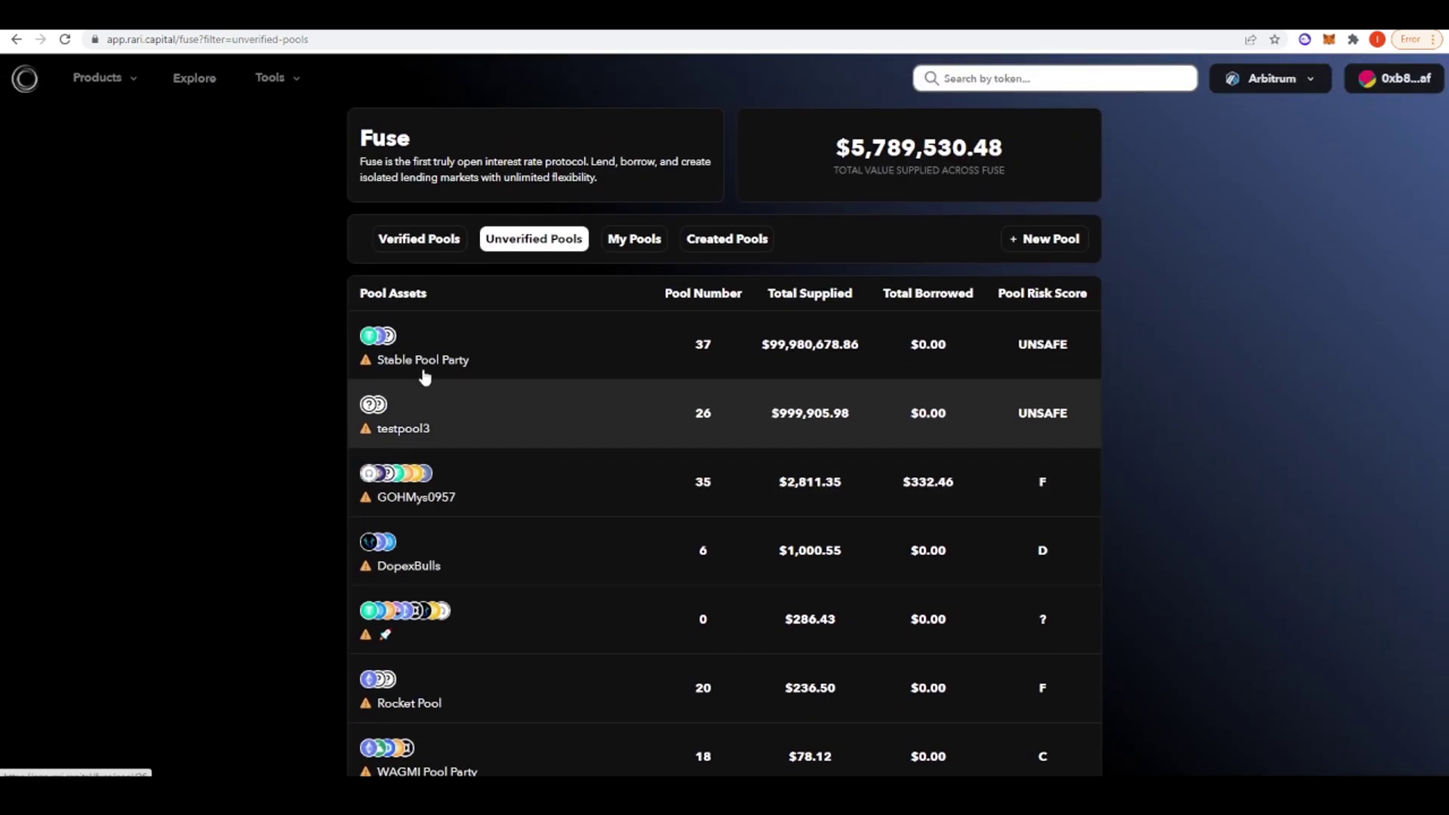
left_click(443, 243)
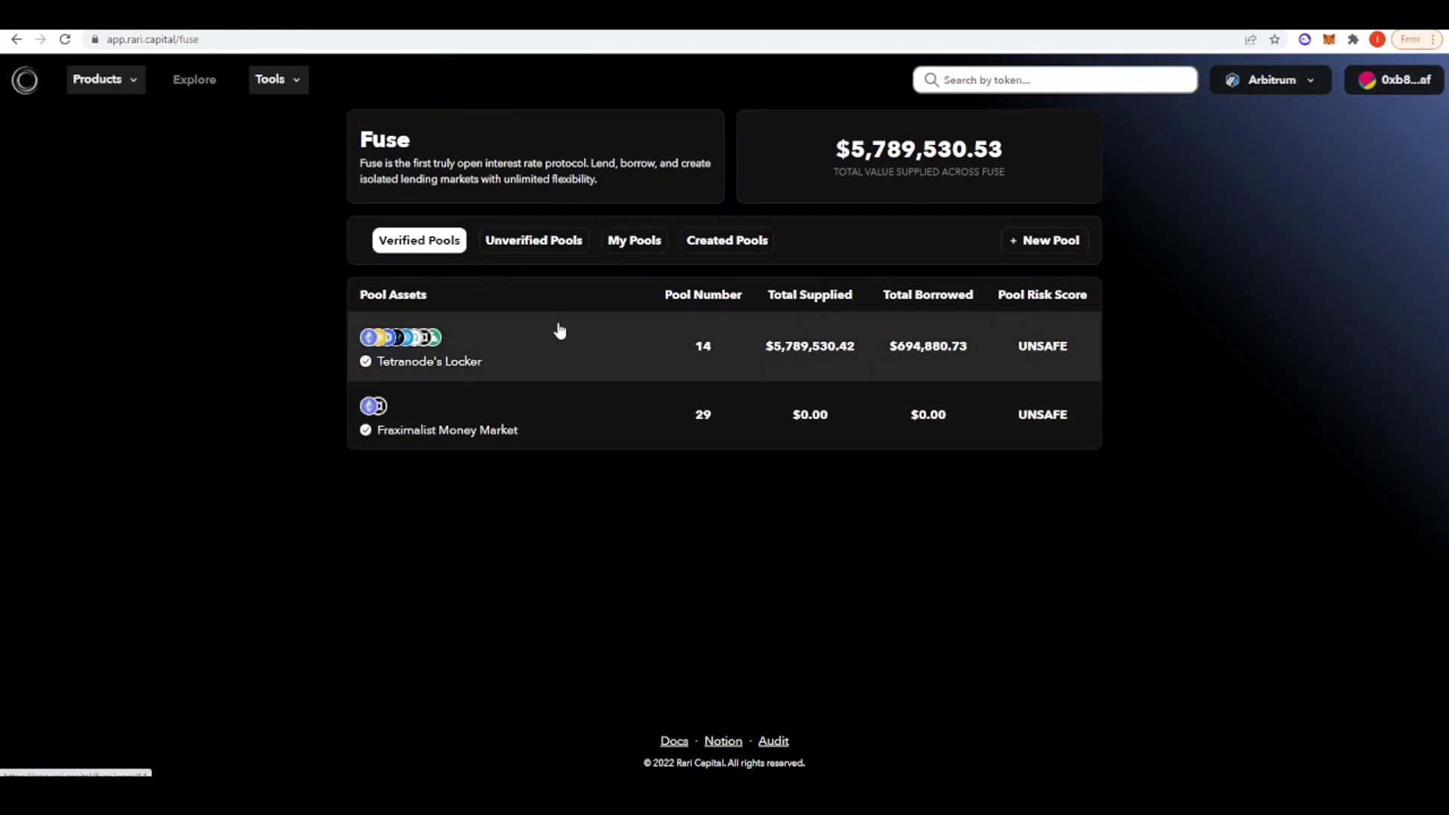
Step: Open Tetranode's Locker (Pool #14), then go to Curve's Arbitrum swap page
left_click(563, 349)
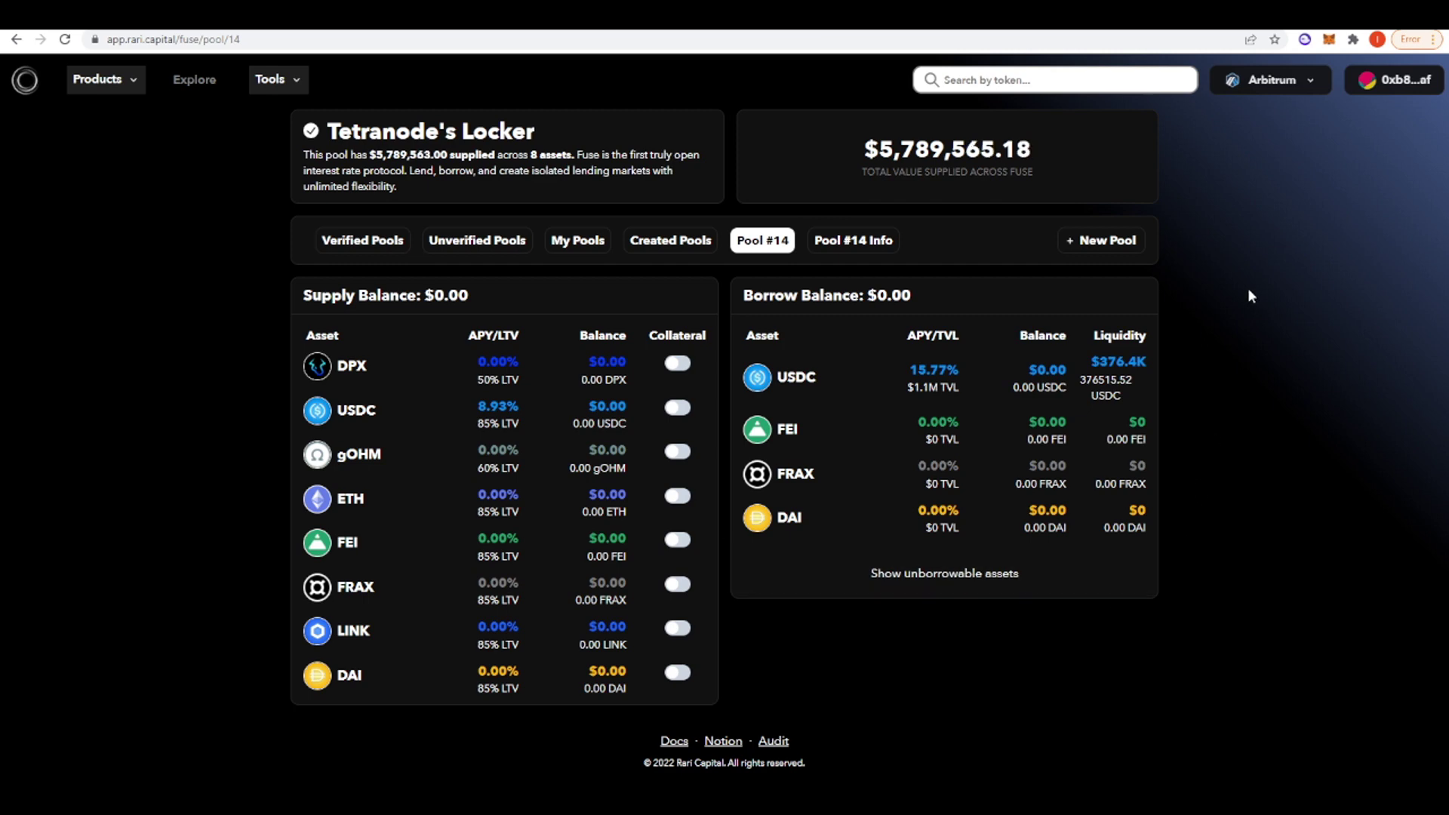
left_click(884, 30)
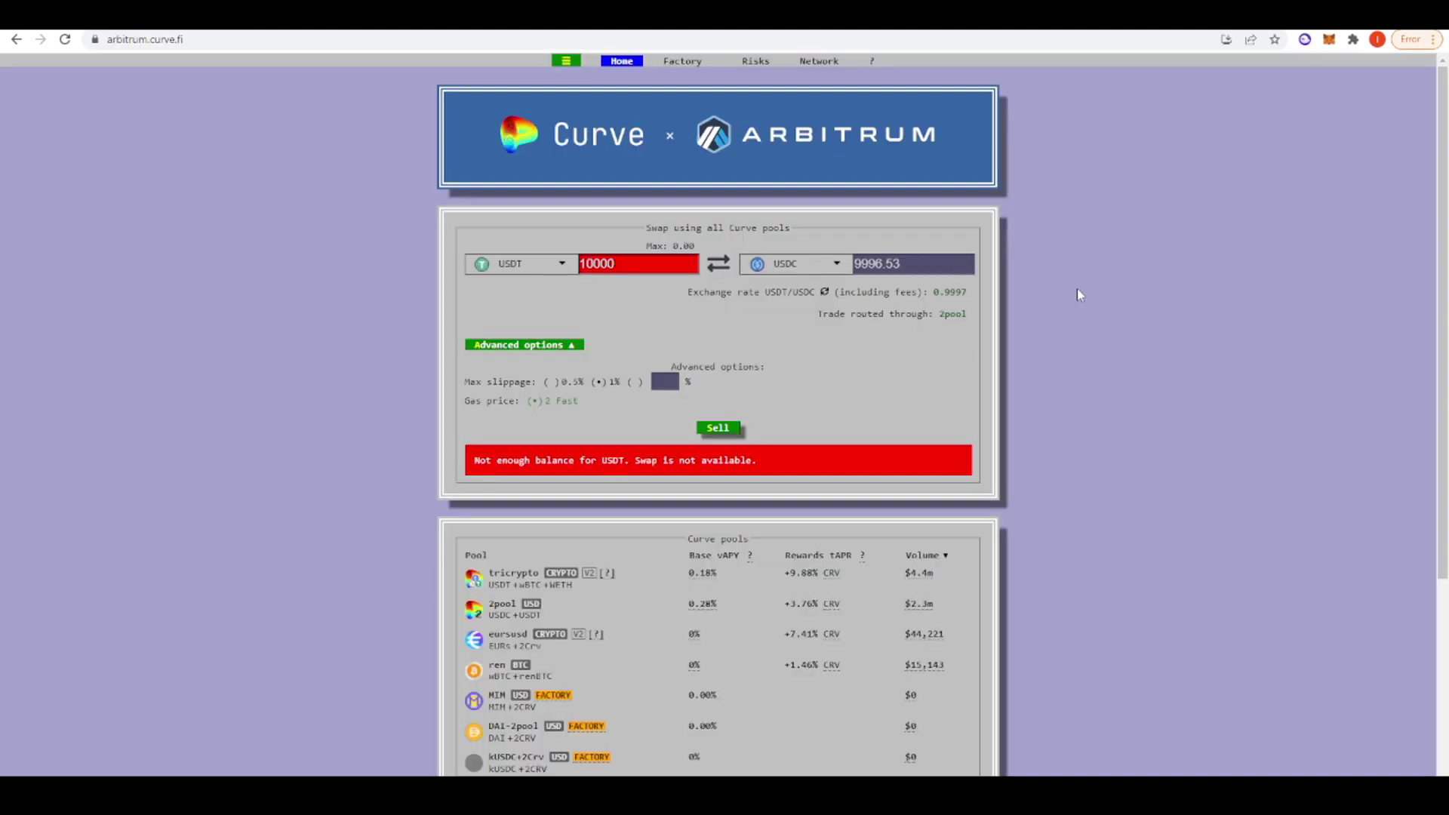
Step: Look through Curve's From and To token lists, keeping the 10000 USDT to USDC swap unchanged
scroll(664, 300, "down", 2)
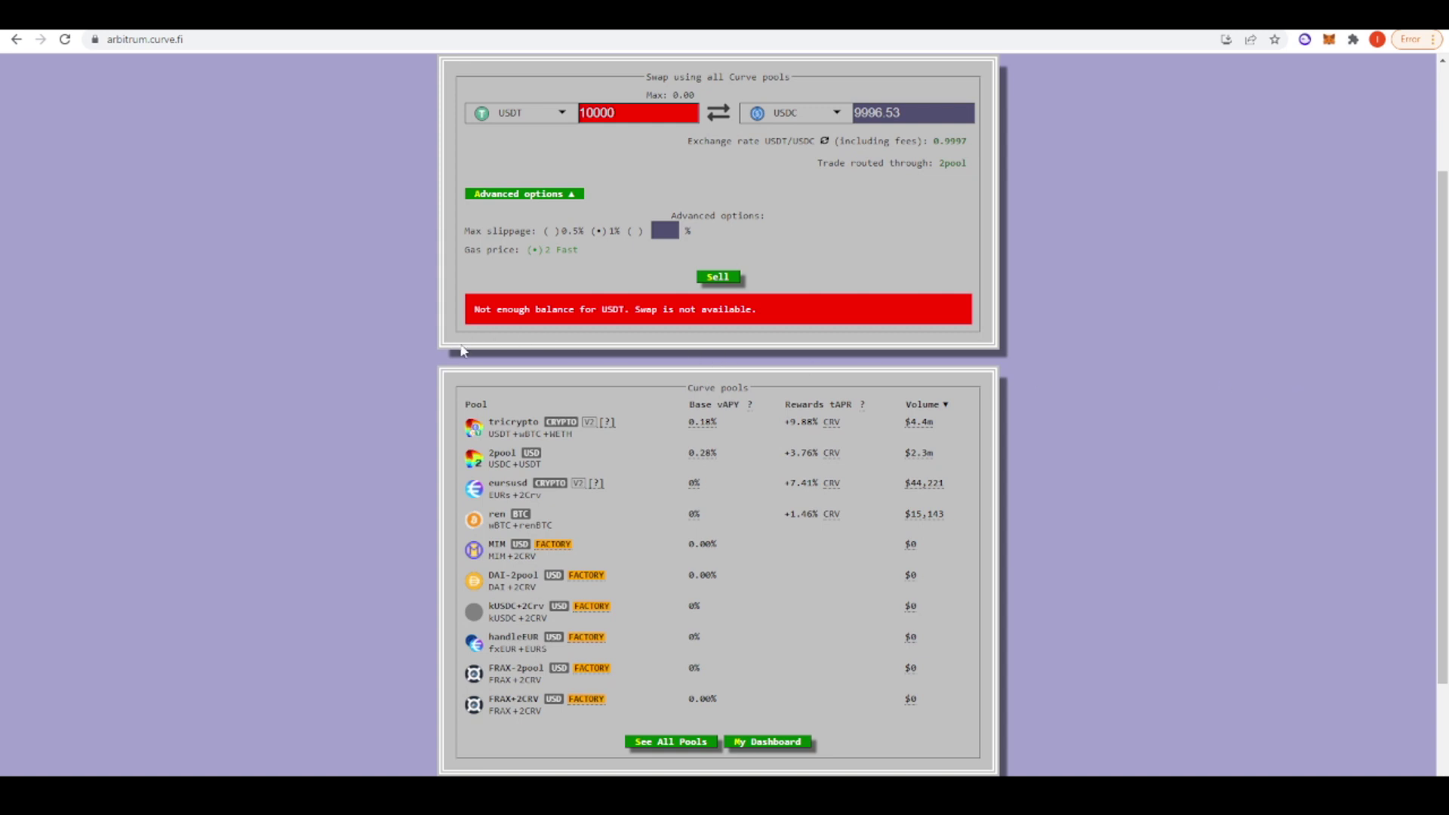
scroll(463, 351, "up", 2)
left_click(562, 264)
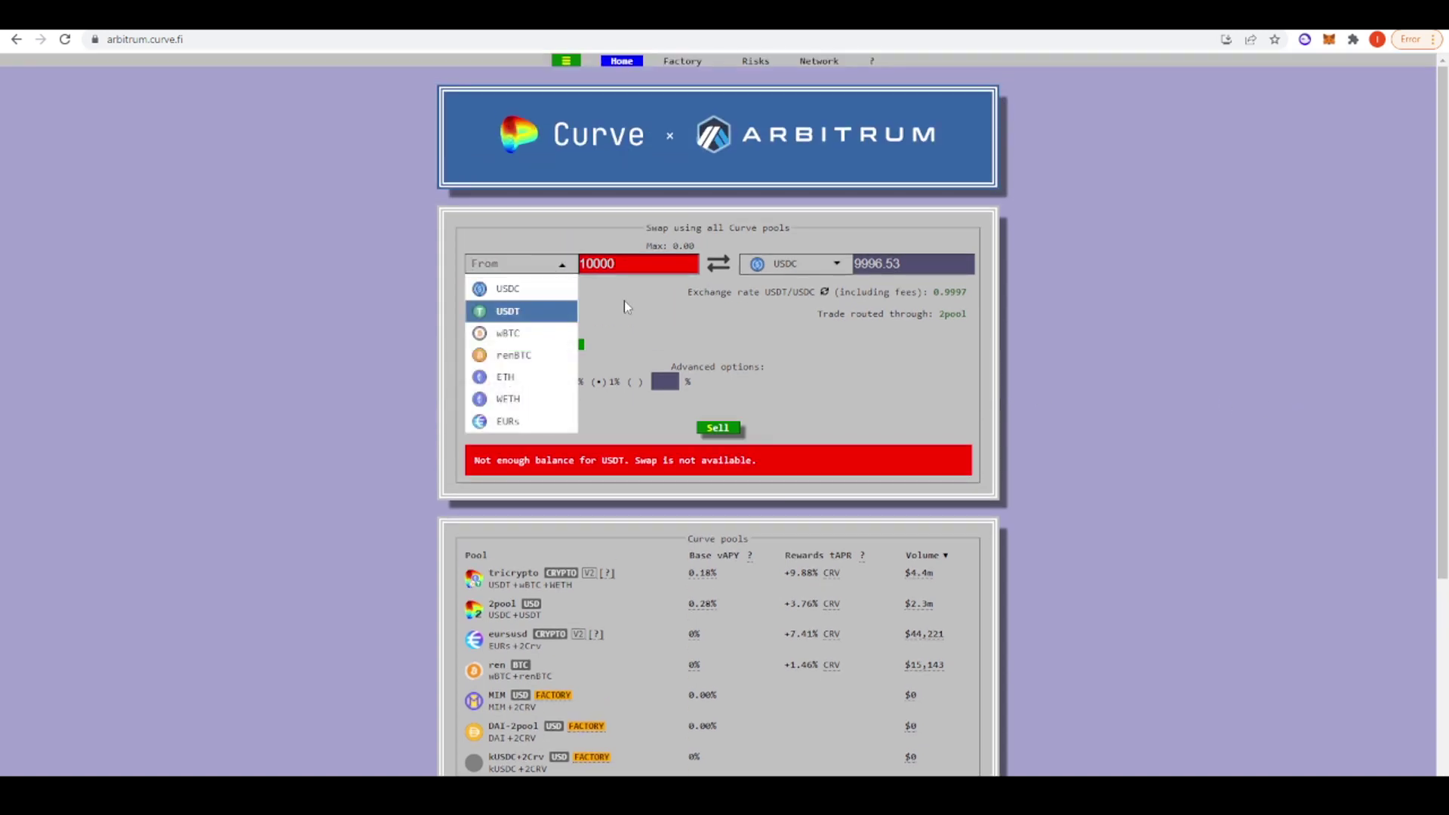
left_click(799, 266)
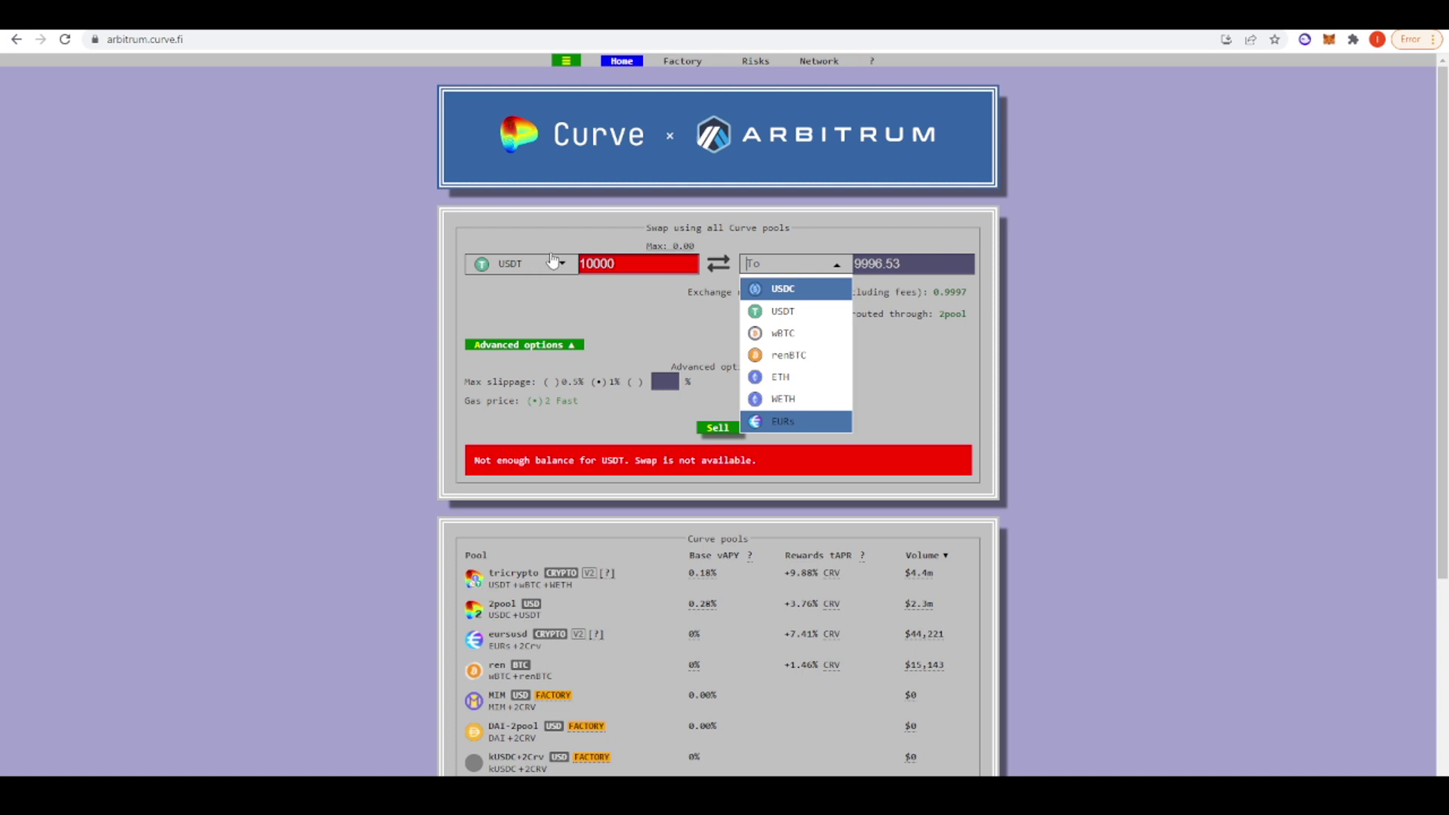
left_click(424, 231)
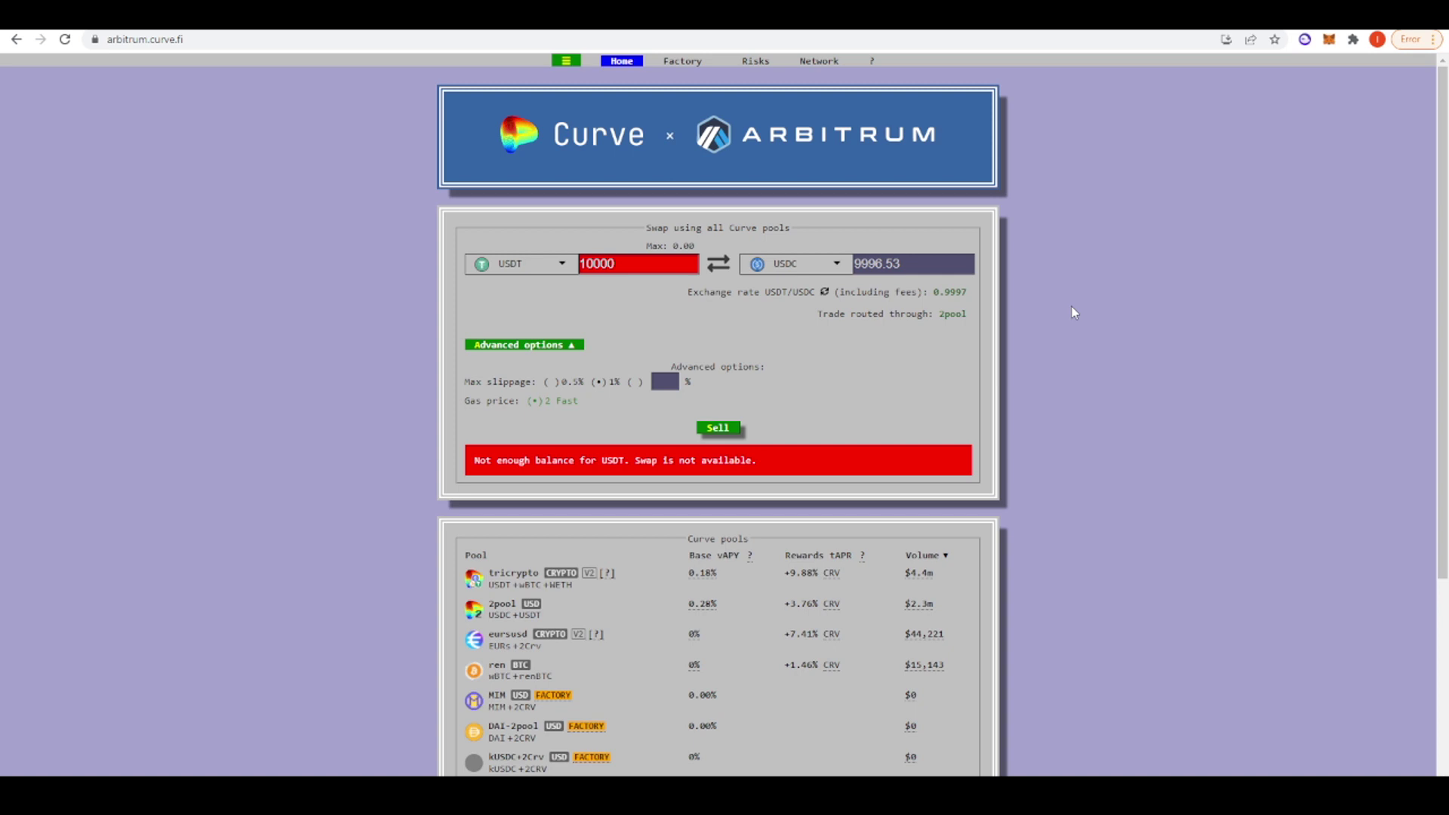
left_click(521, 263)
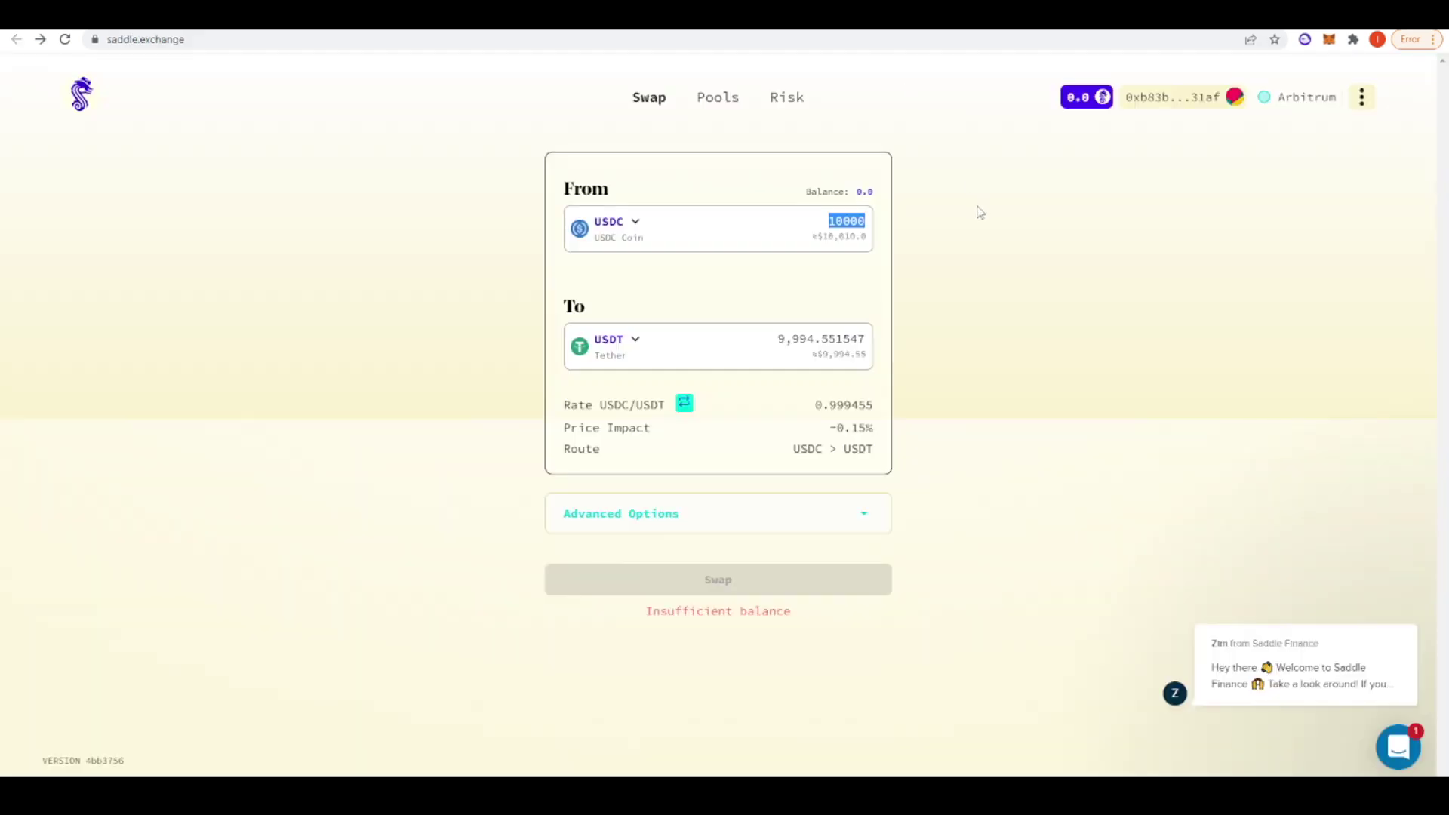
Step: Check Saddle's From token list, keeping USDC and the 10000 amount unchanged
left_click(956, 237)
left_click(600, 230)
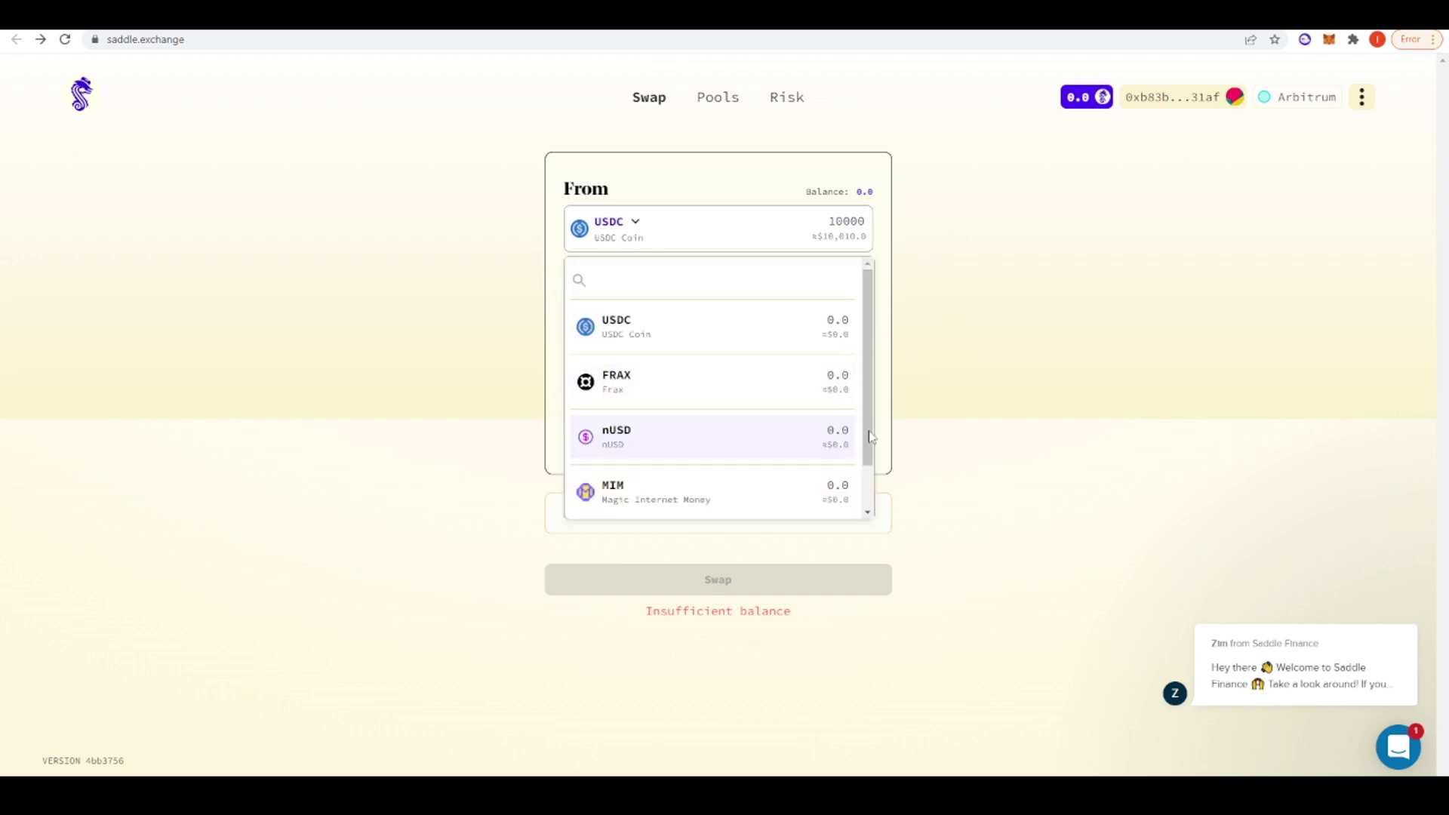
left_click(782, 311)
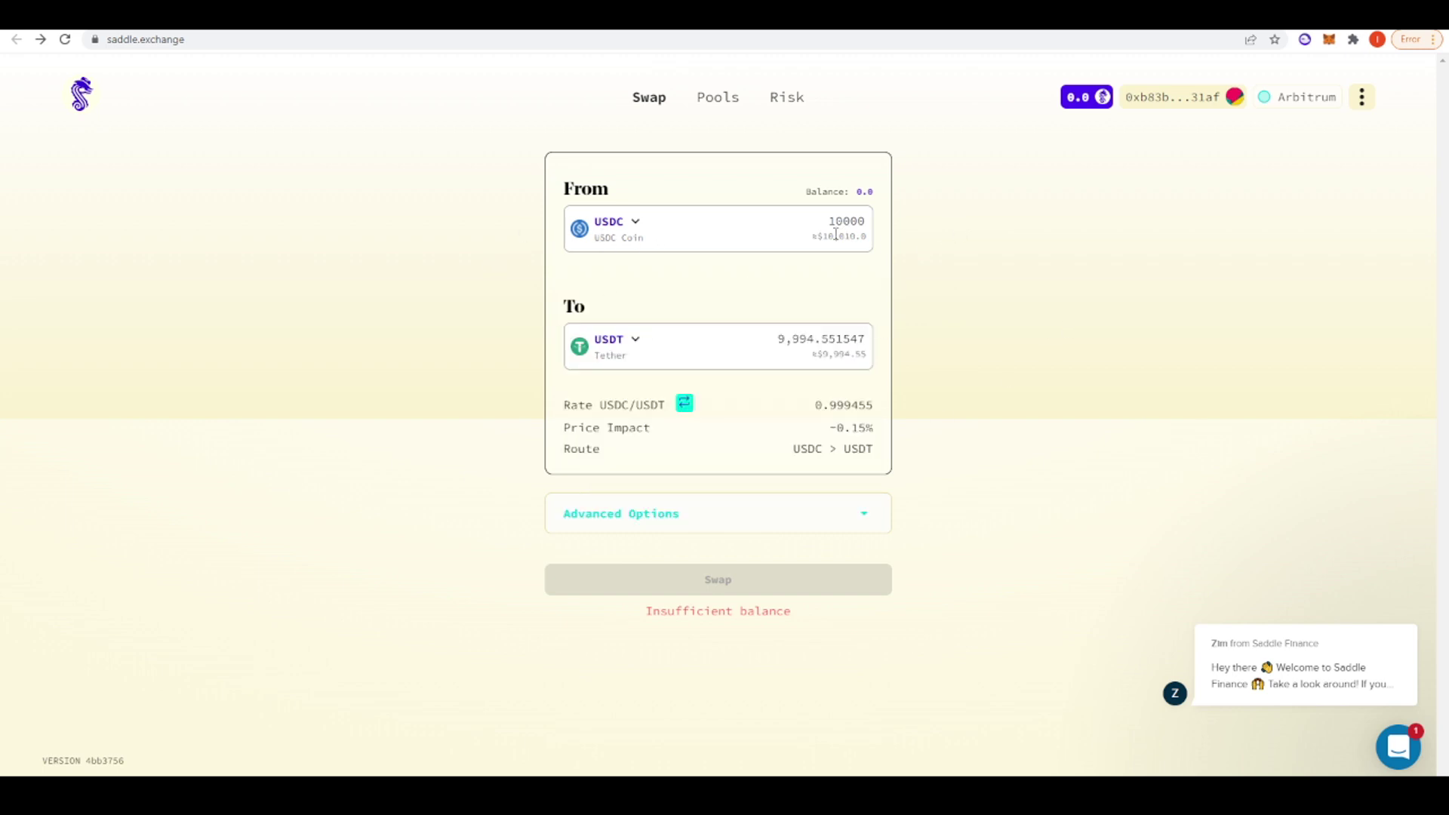
left_click_drag(813, 225, 882, 228)
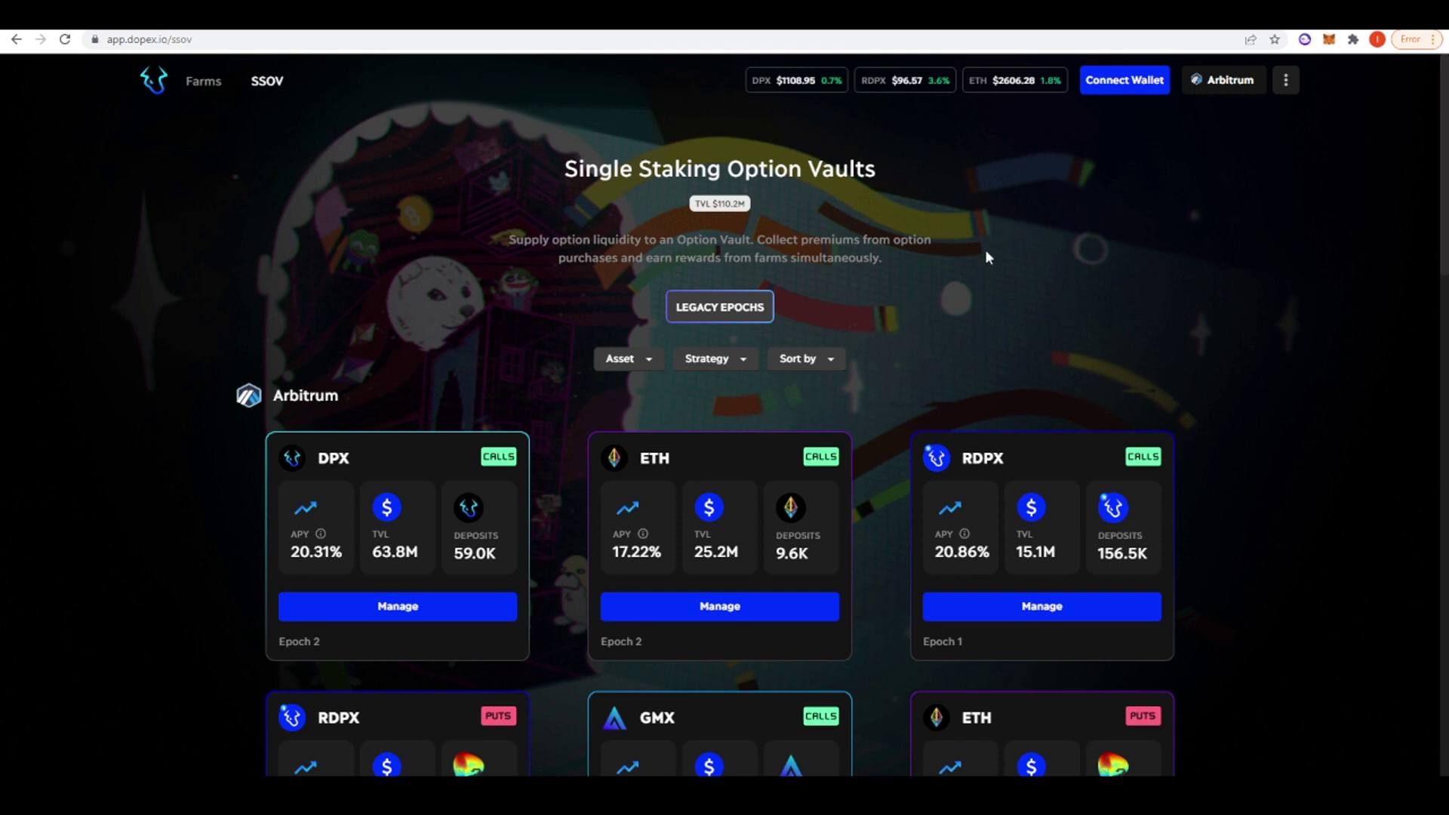
Step: Scroll Dopex's SSOV vault cards down to the Avalanche section and back to the top
scroll(965, 273, "down", 2)
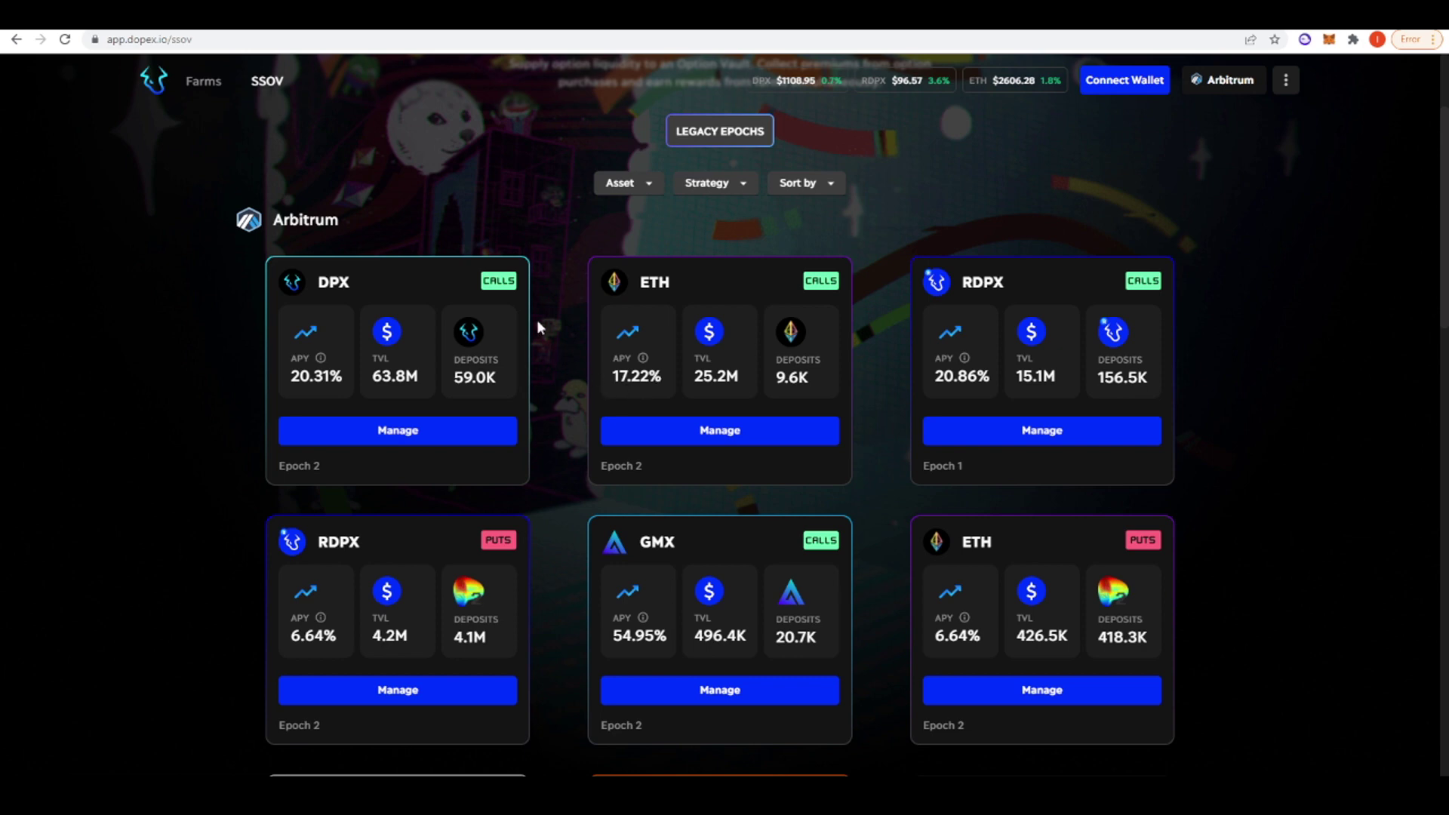
scroll(560, 462, "down", 1)
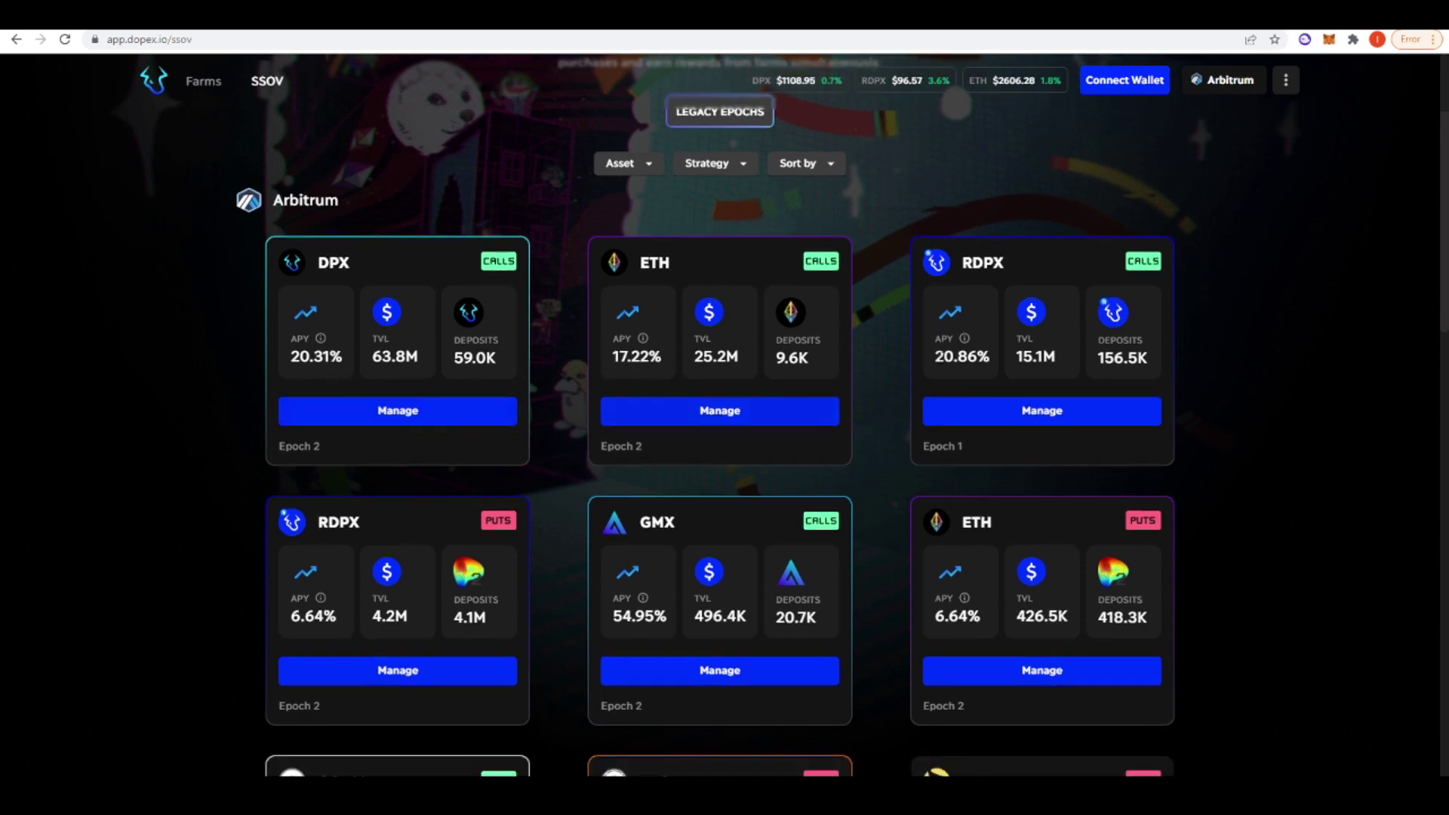
scroll(1203, 366, "down", 1)
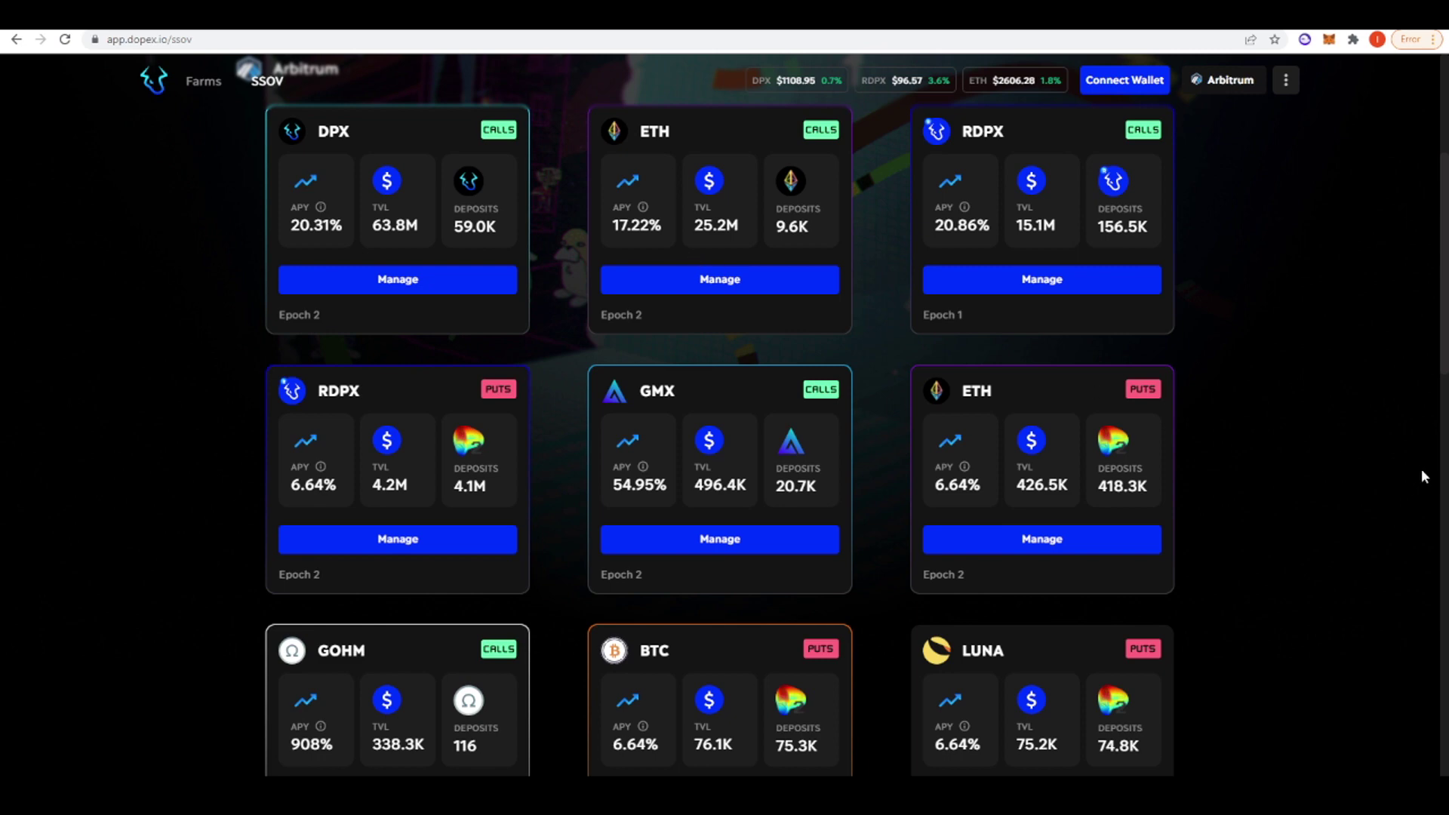
scroll(939, 452, "down", 1)
scroll(951, 410, "down", 1)
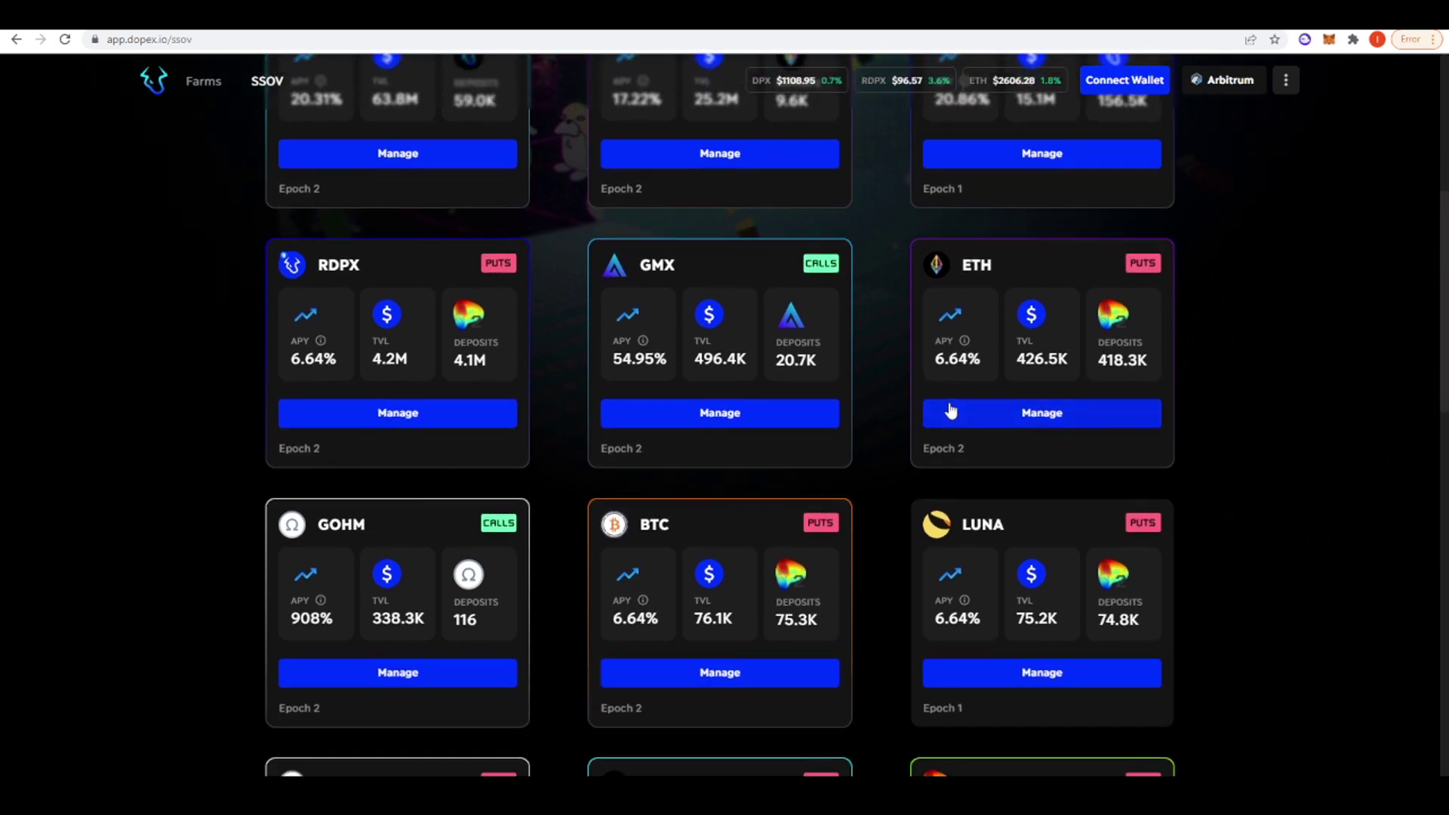
scroll(188, 504, "down", 1)
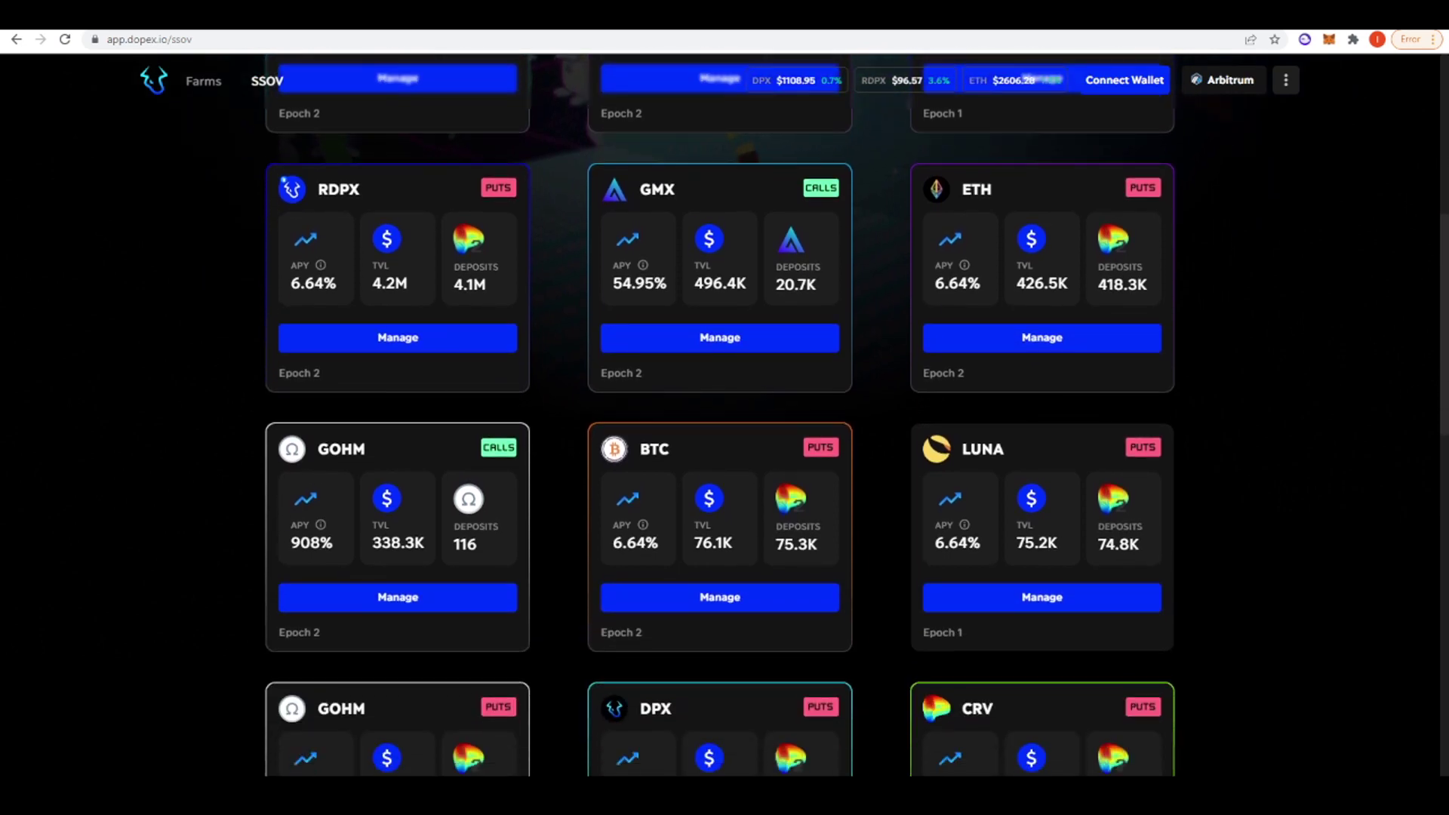
scroll(343, 531, "down", 3)
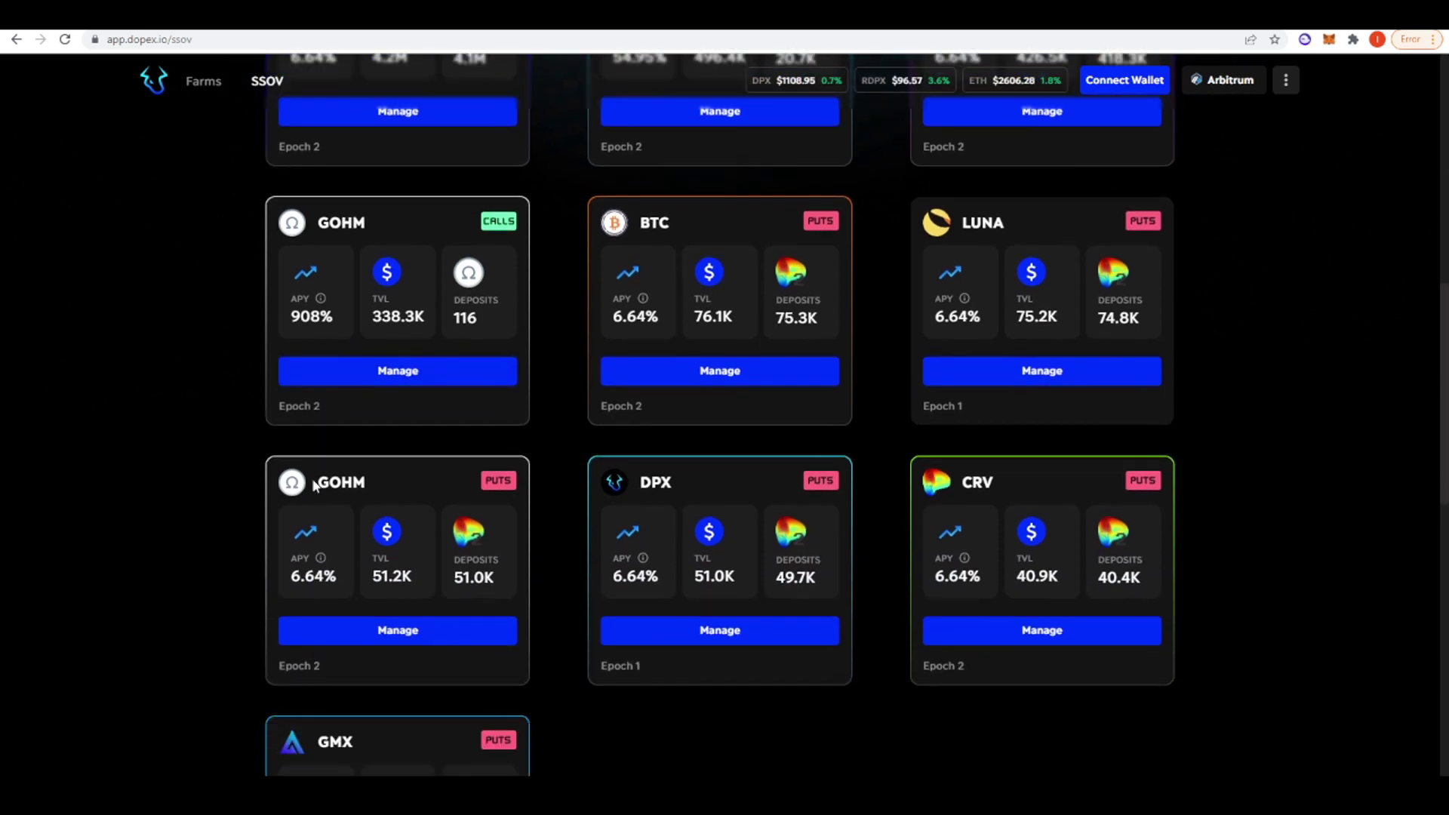
scroll(355, 494, "down", 3)
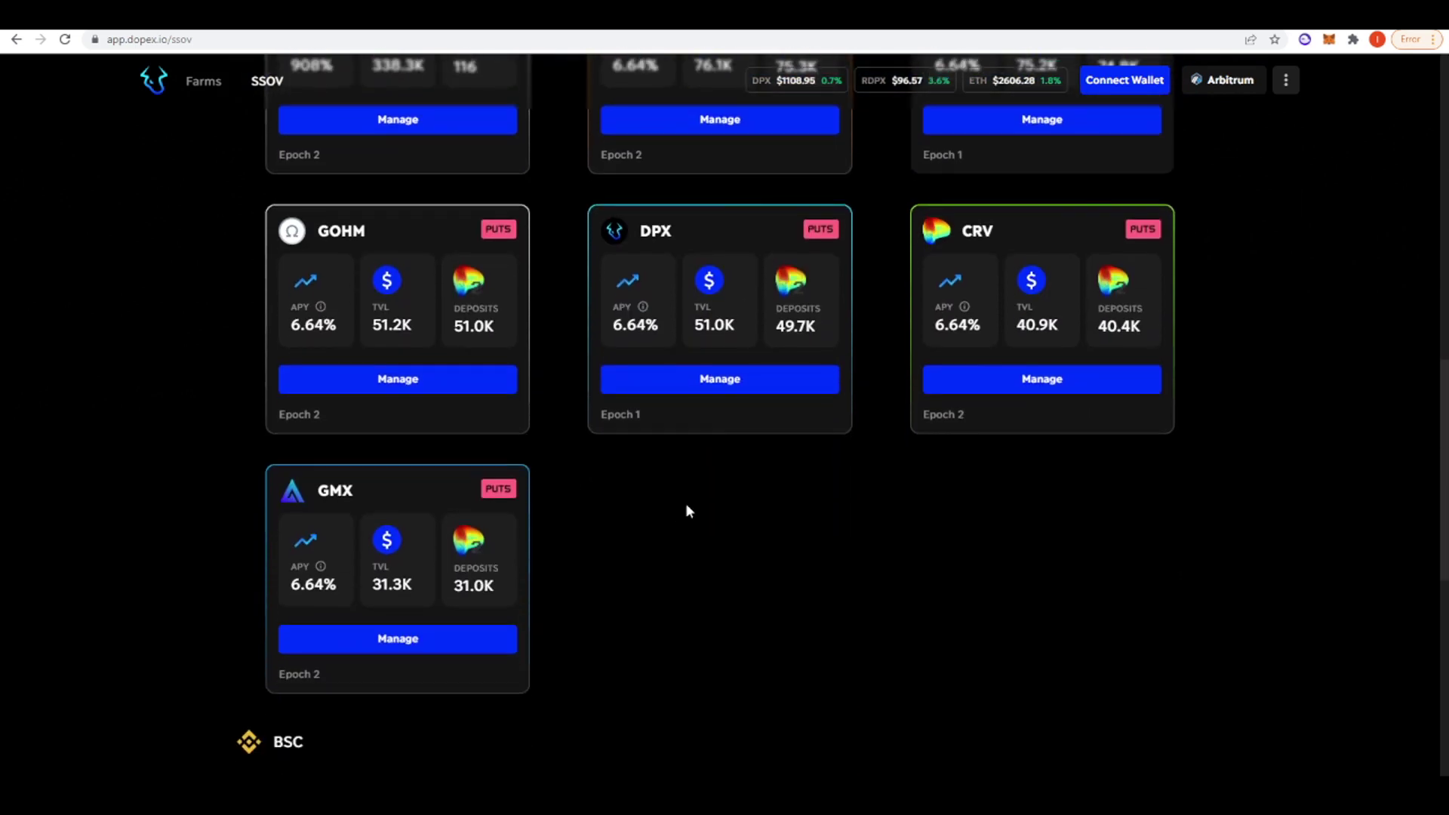
scroll(685, 503, "down", 3)
scroll(634, 468, "down", 6)
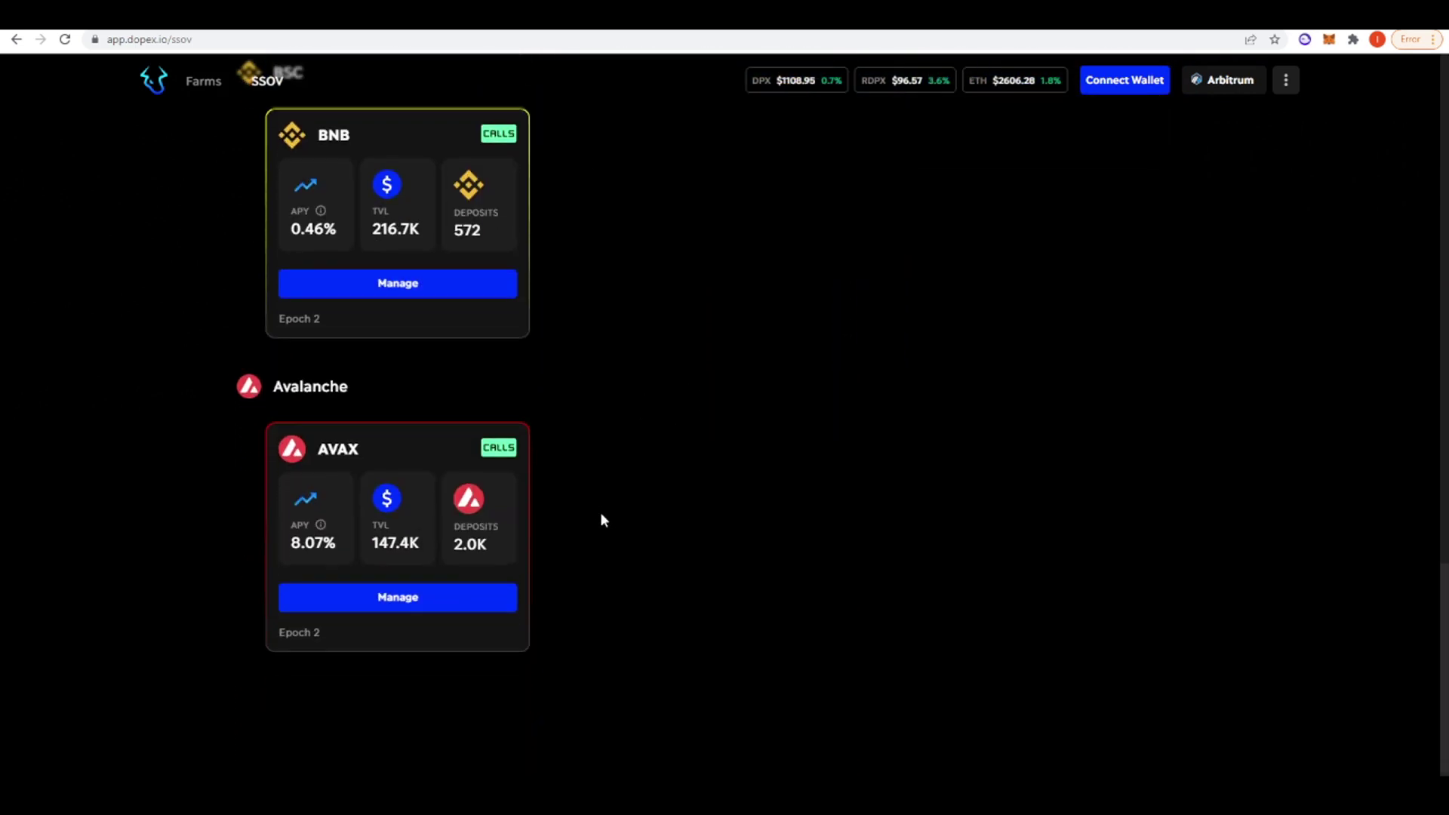
scroll(601, 471, "up", 2)
scroll(650, 556, "up", 5)
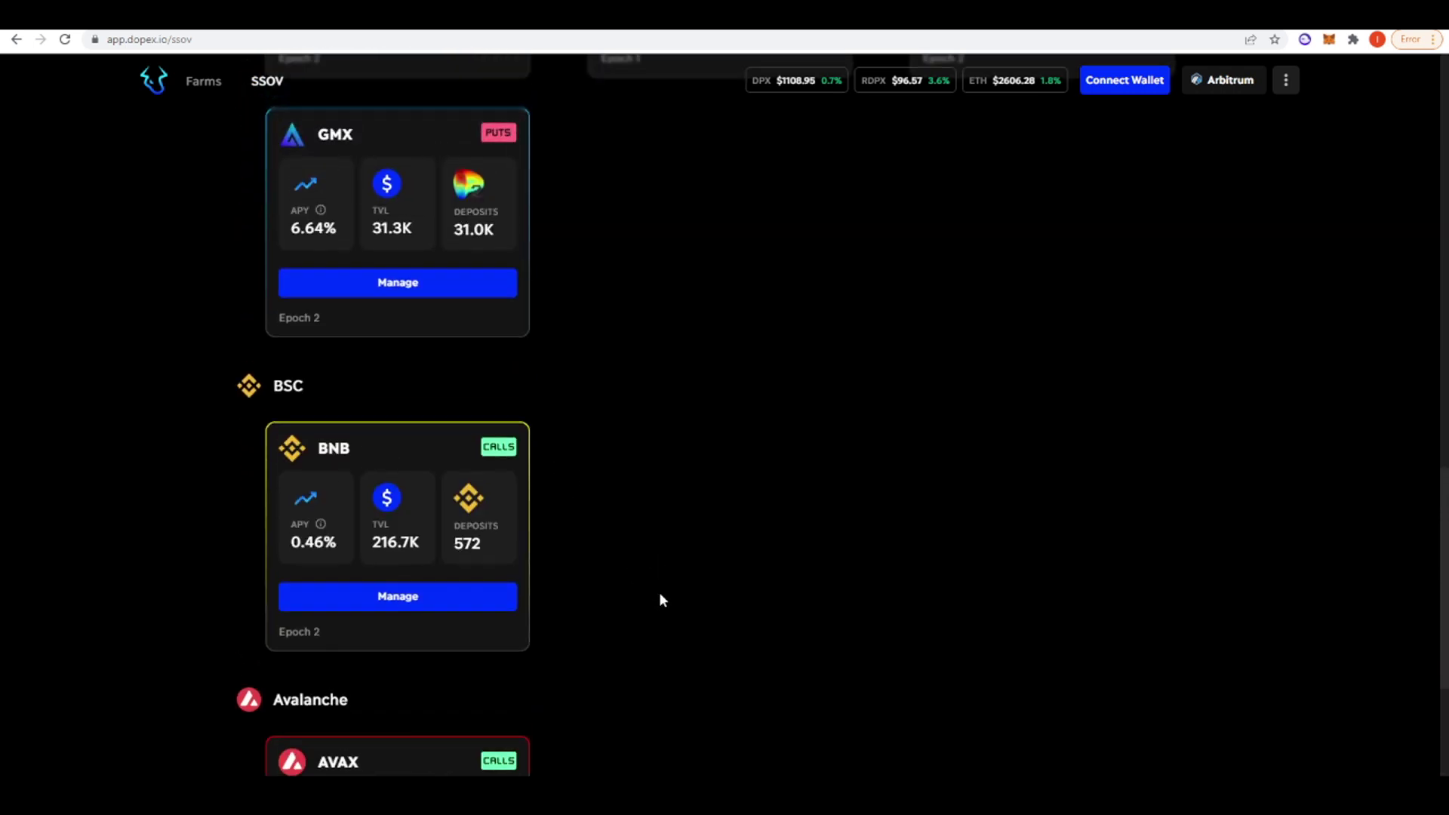
scroll(759, 572, "up", 12)
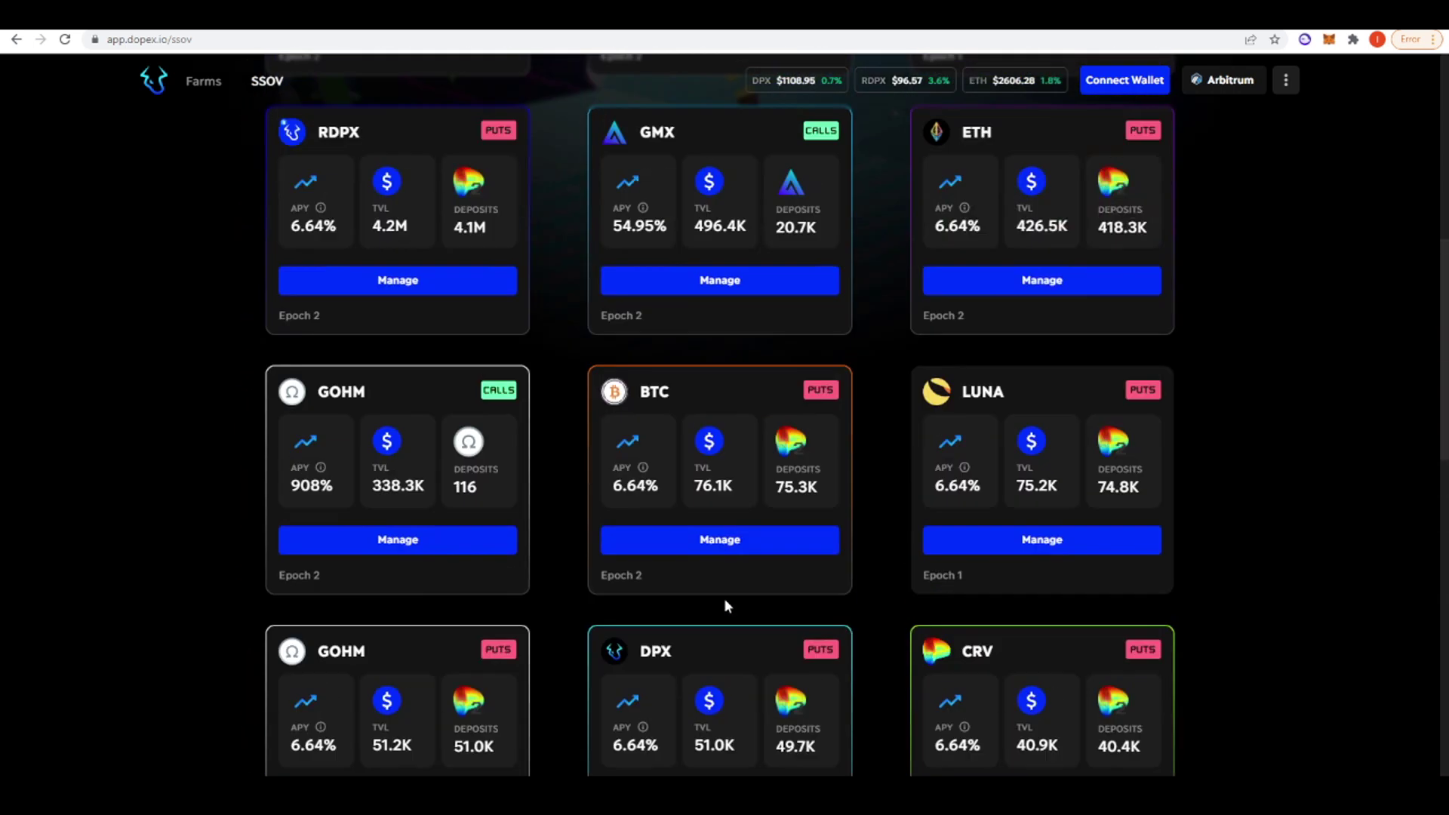
scroll(564, 367, "up", 4)
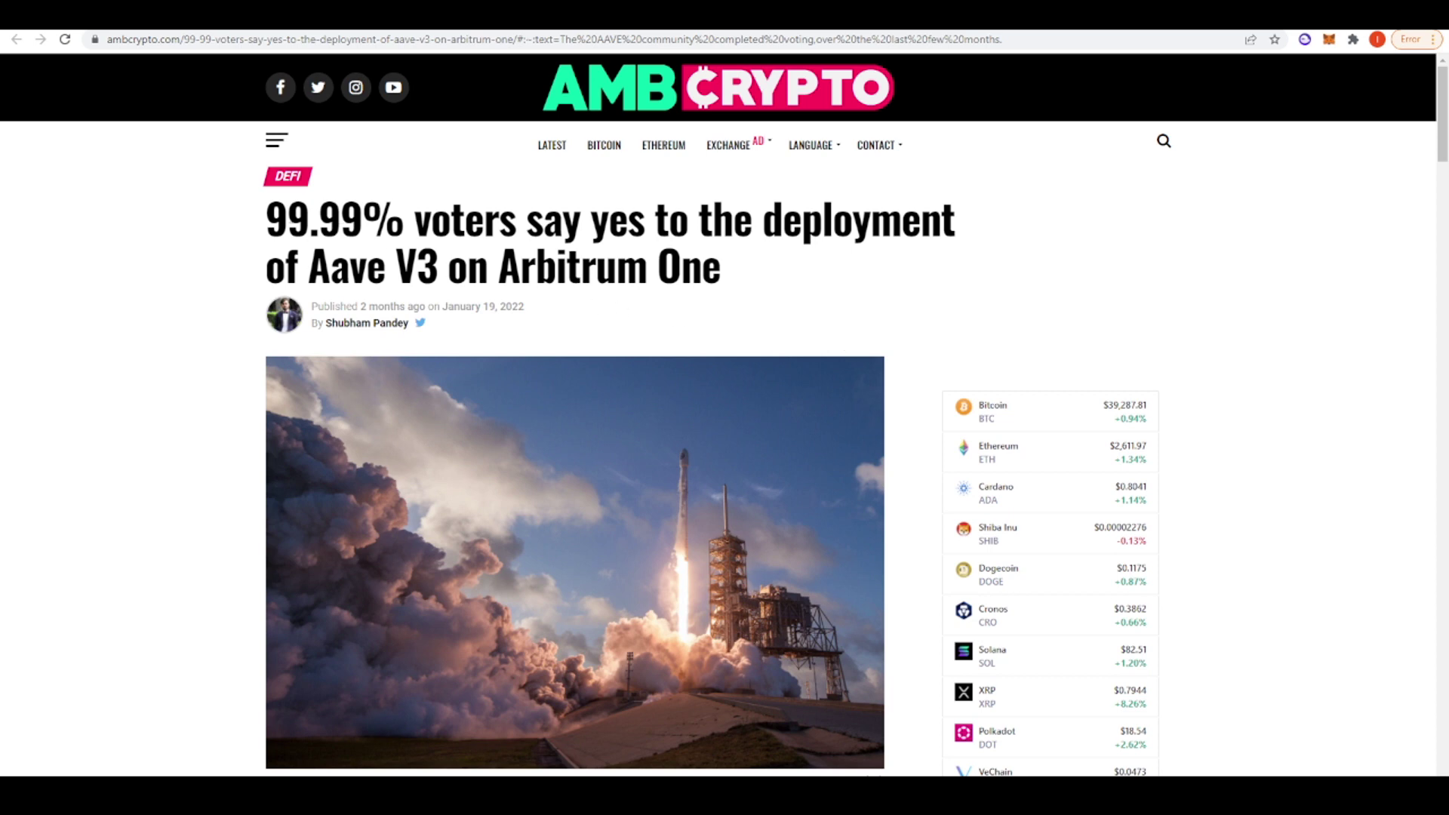
Step: Highlight the AMBCrypto headline on Aave V3 deploying to Arbitrum One, then deselect it
left_click_drag(285, 219, 754, 306)
left_click(768, 310)
Step: Switch to the Arbitrum One Portal and scroll its ecosystem cards, 1INCH through ANKR
left_click(41, 39)
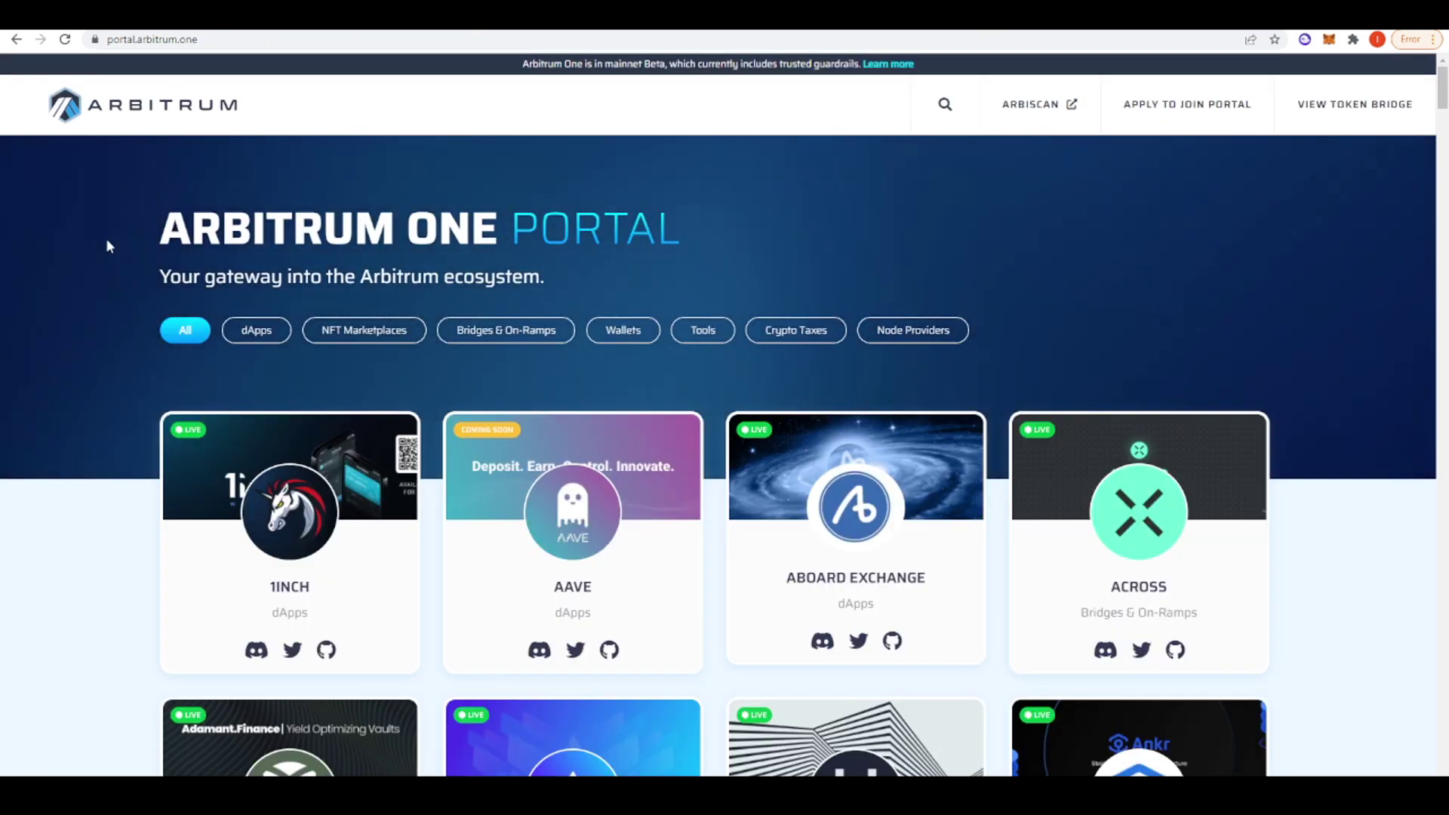
scroll(57, 196, "down", 3)
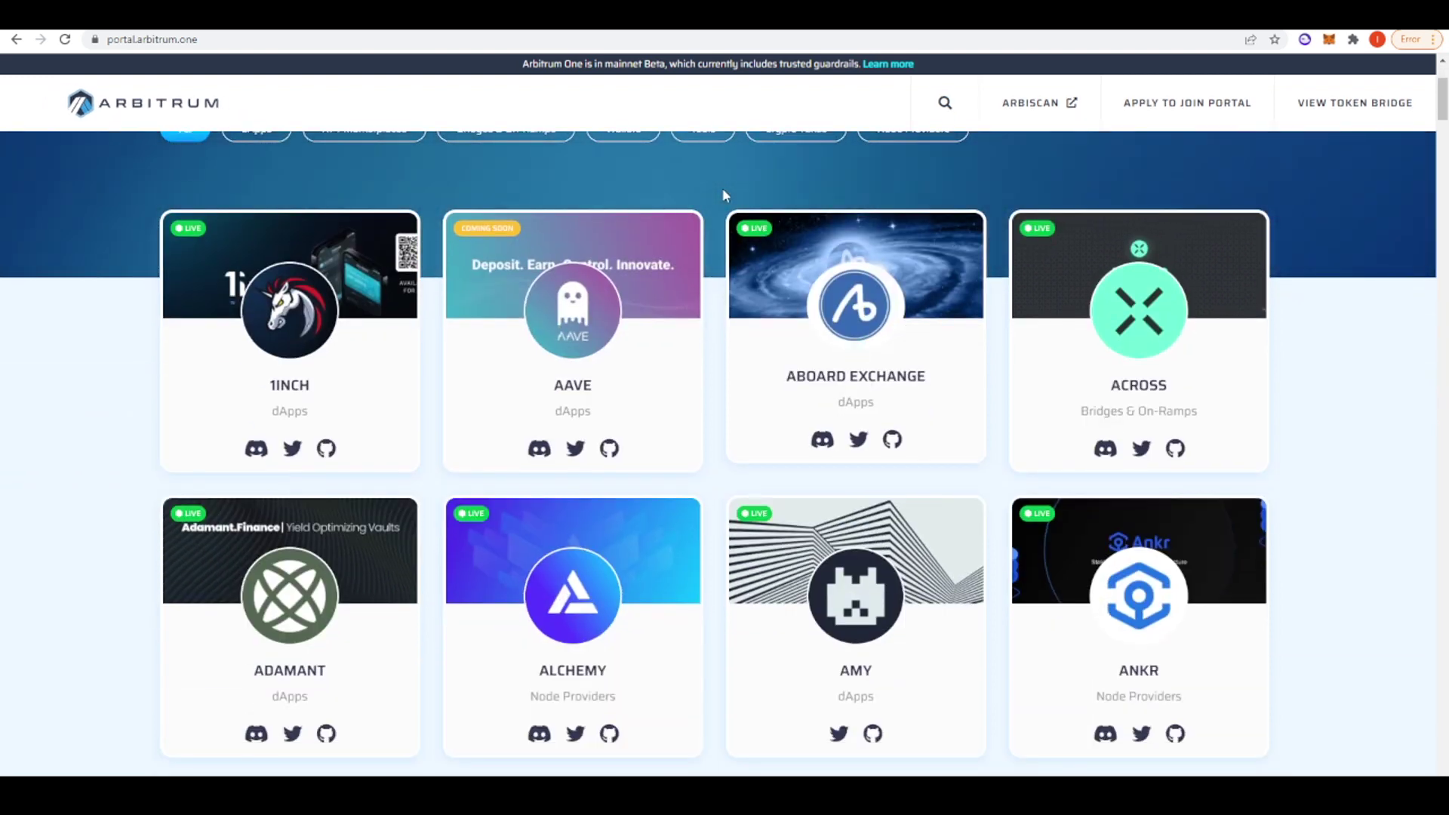
scroll(830, 215, "up", 2)
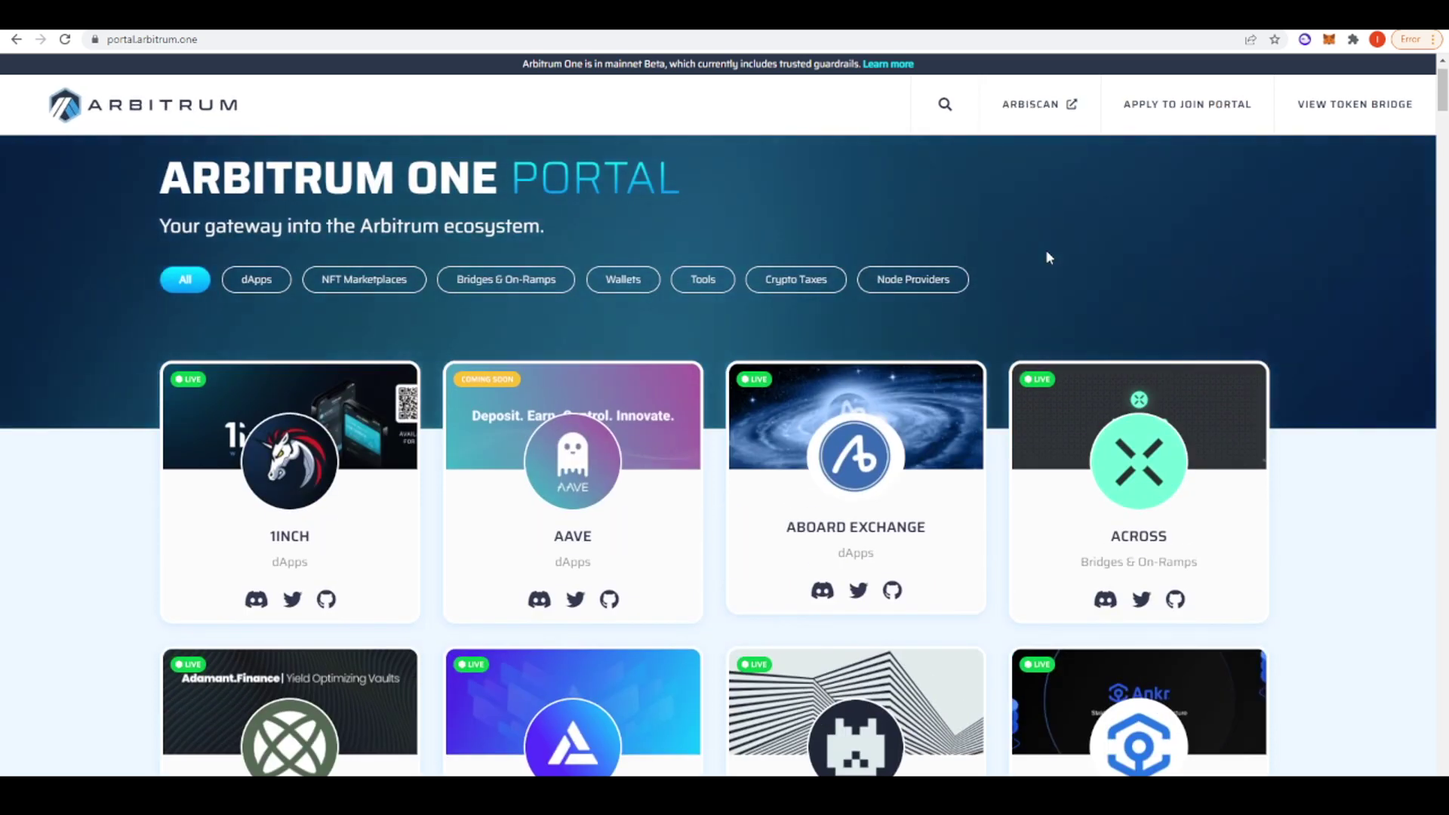